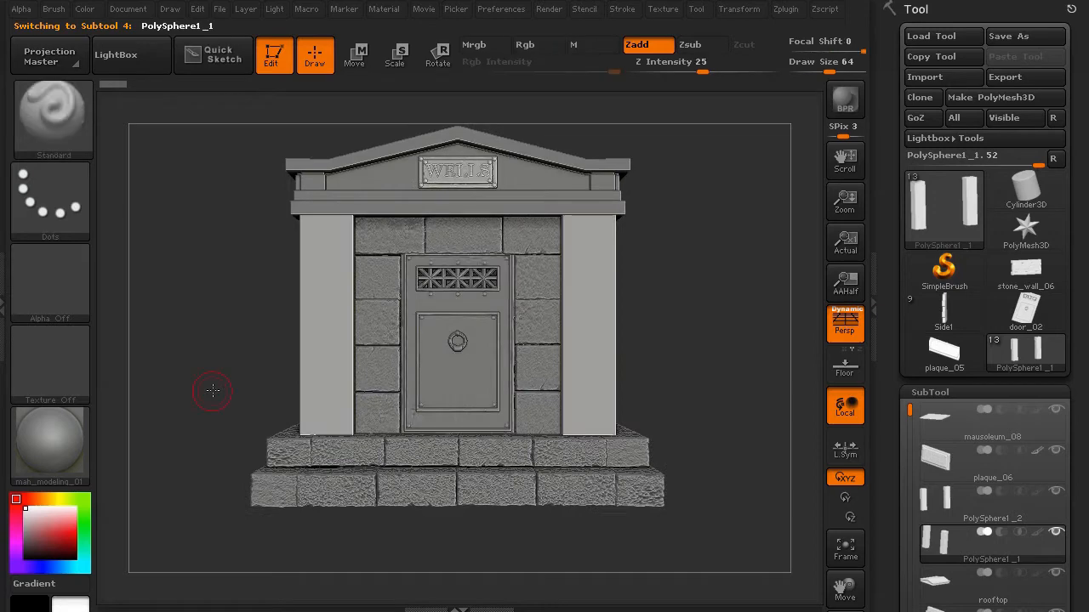
- Turn off perspective and enable PolyFrame on the PolySphere1_1 pillar subtool
{"action": "key", "text": "p"}
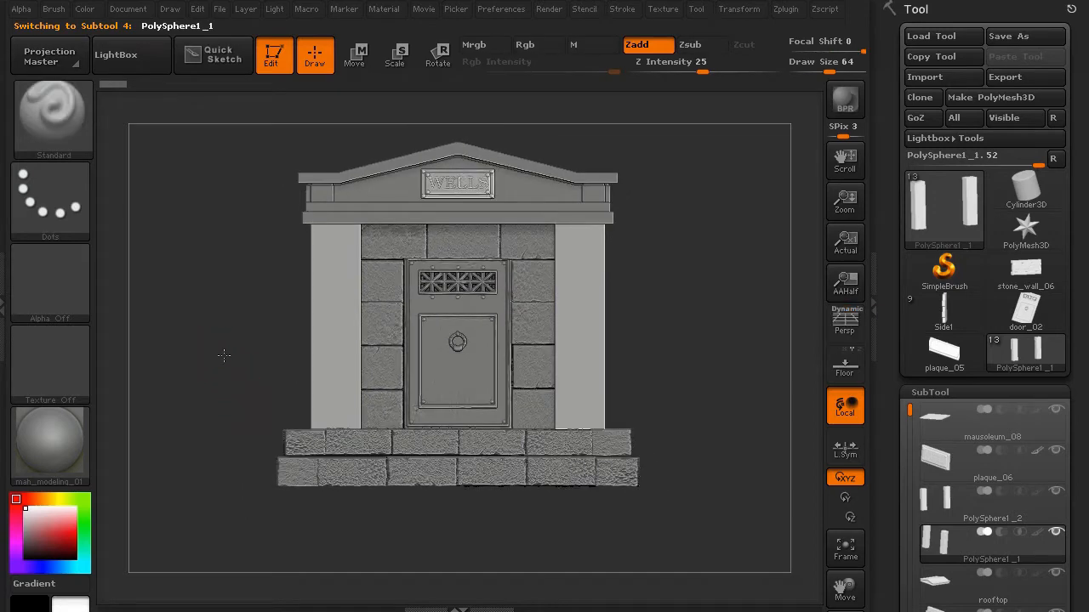
{"action": "key", "text": "shift+f"}
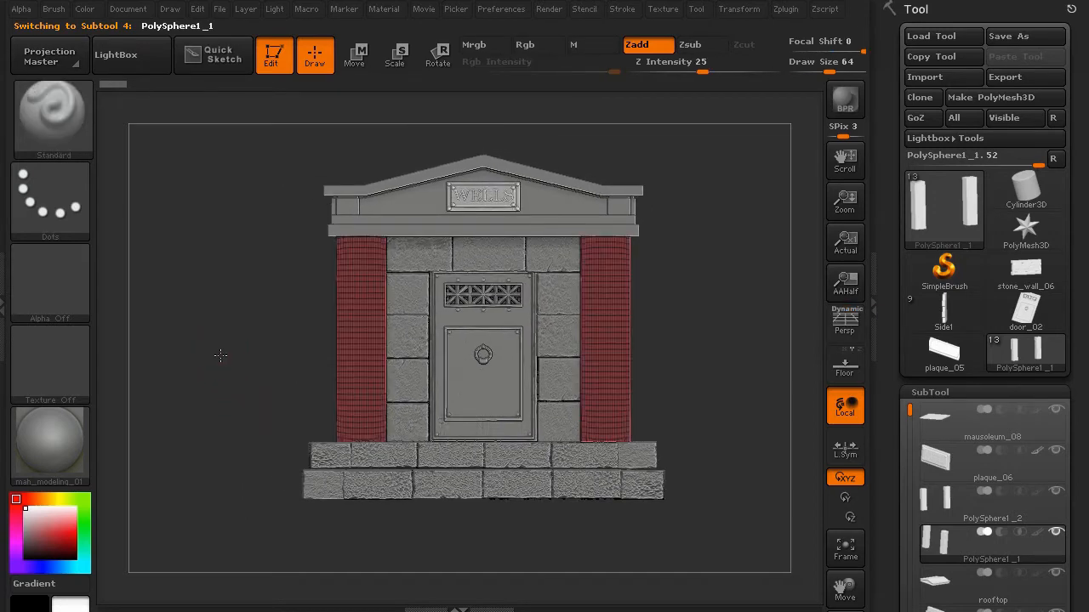
- Solo the pillar pair, hide the right pillar and remove it with Del Hidden
{"action": "left_click", "coordinate": [1055, 532]}
{"action": "left_click_drag", "start_coordinate": [240, 338], "coordinate": [206, 392], "text": "alt"}
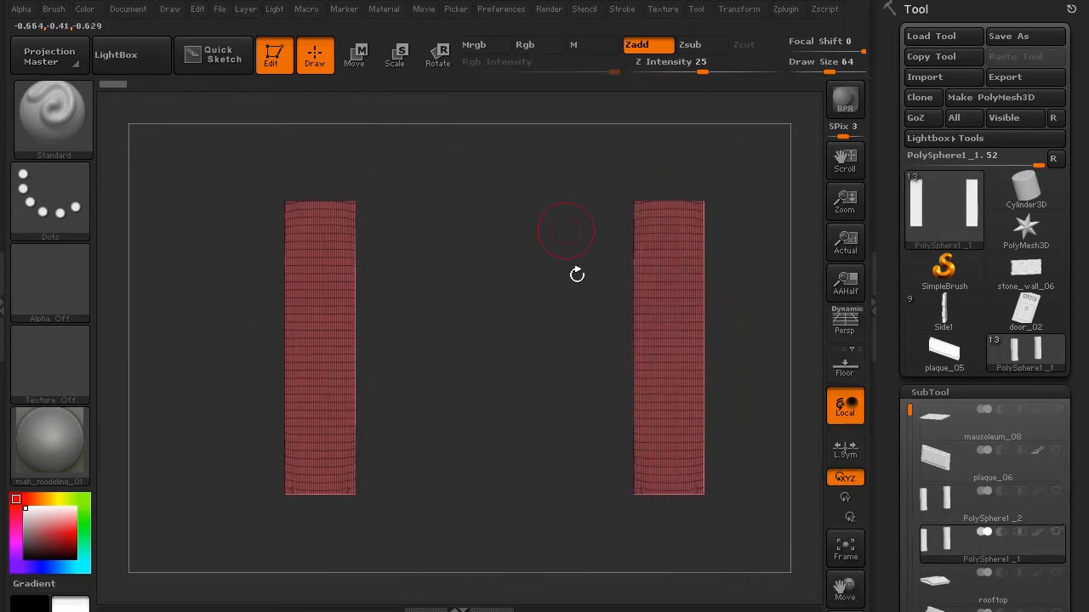
{"action": "left_click_drag", "start_coordinate": [260, 186], "coordinate": [428, 560], "text": "ctrl+shift"}
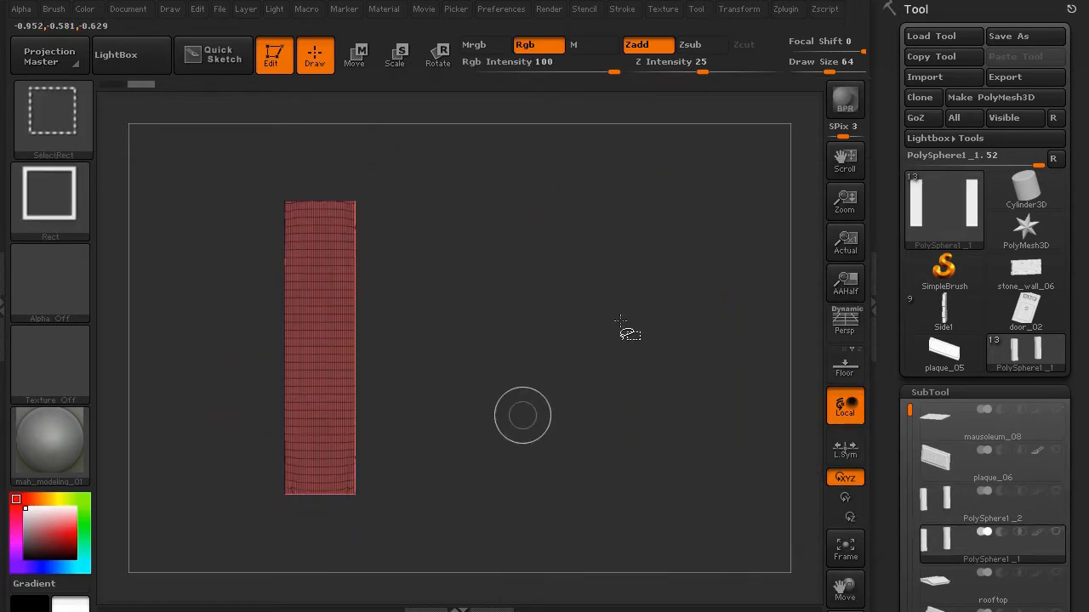
{"action": "scroll", "coordinate": [890, 458], "scroll_direction": "down", "scroll_amount": 10}
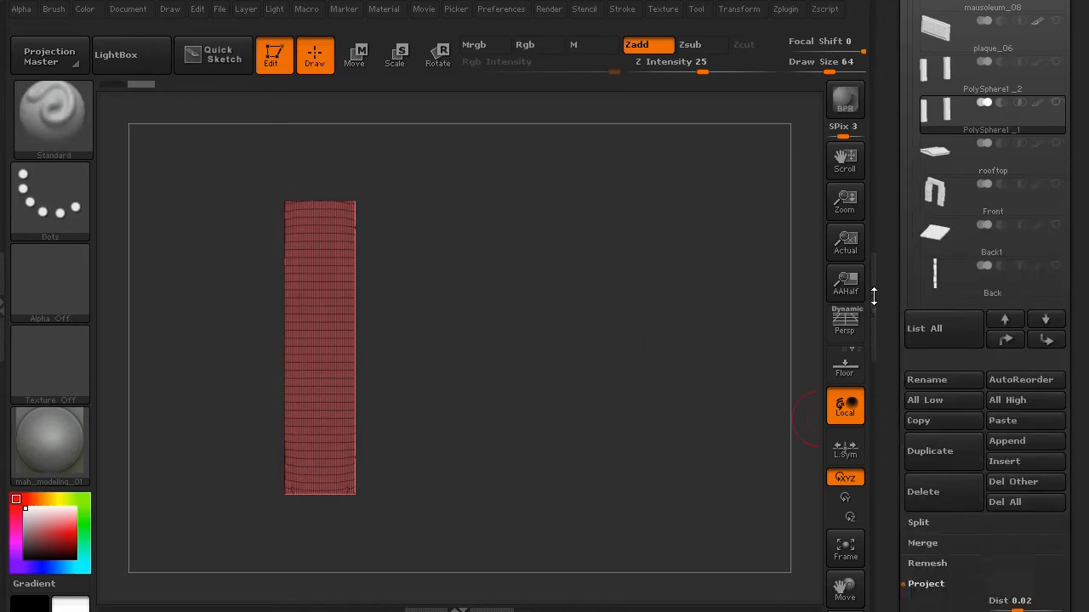
{"action": "left_click", "coordinate": [936, 493]}
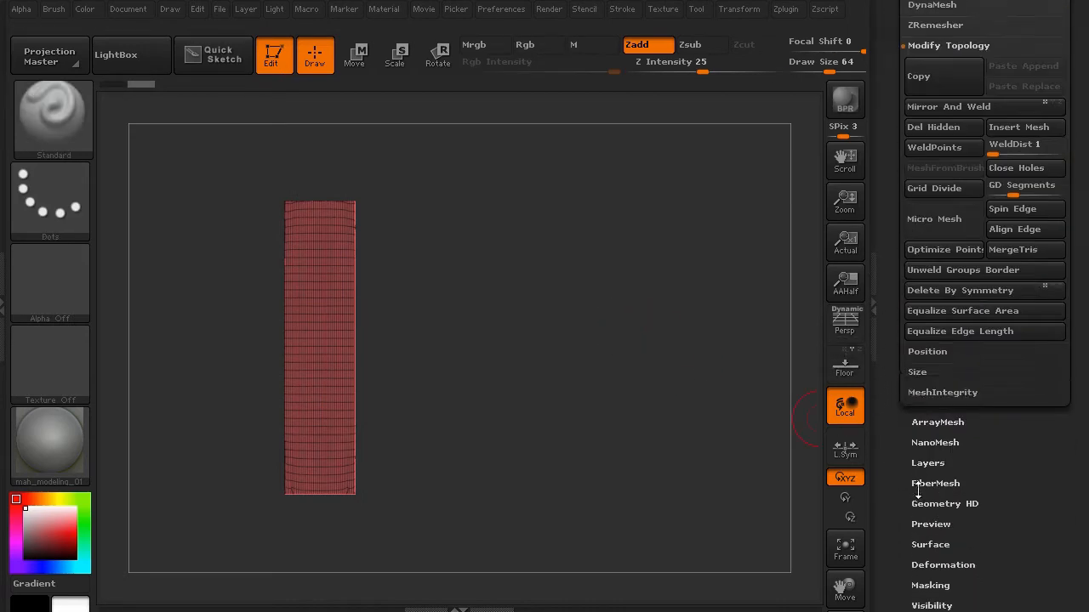
{"action": "left_click_drag", "start_coordinate": [246, 188], "coordinate": [383, 557], "text": "ctrl+shift"}
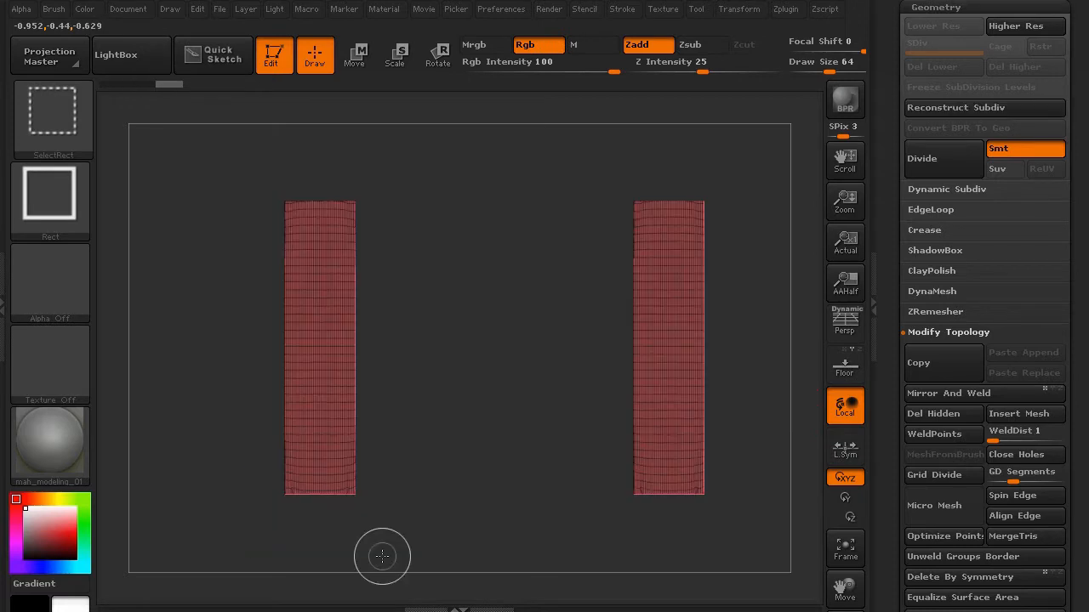
{"action": "left_click_drag", "start_coordinate": [221, 167], "coordinate": [477, 602], "text": "ctrl+shift"}
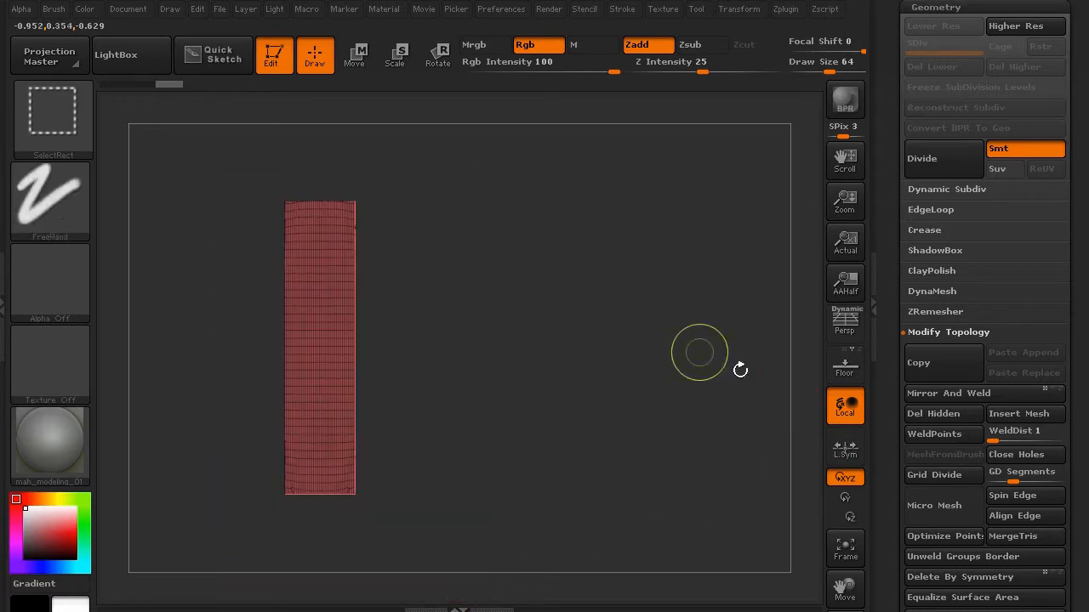
{"action": "left_click", "coordinate": [922, 414]}
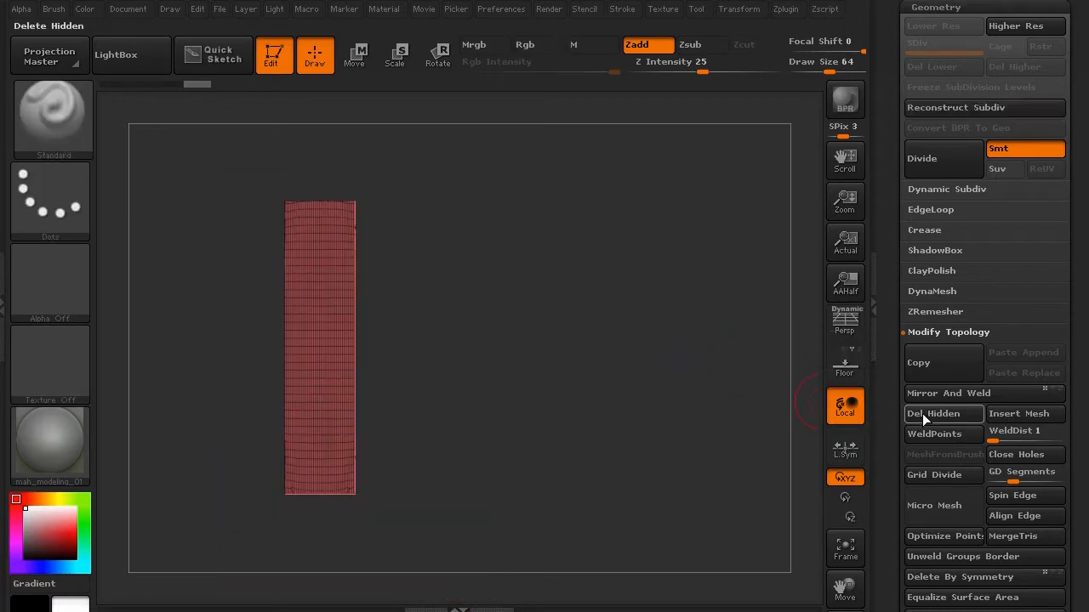
{"action": "left_click_drag", "start_coordinate": [205, 357], "coordinate": [319, 302]}
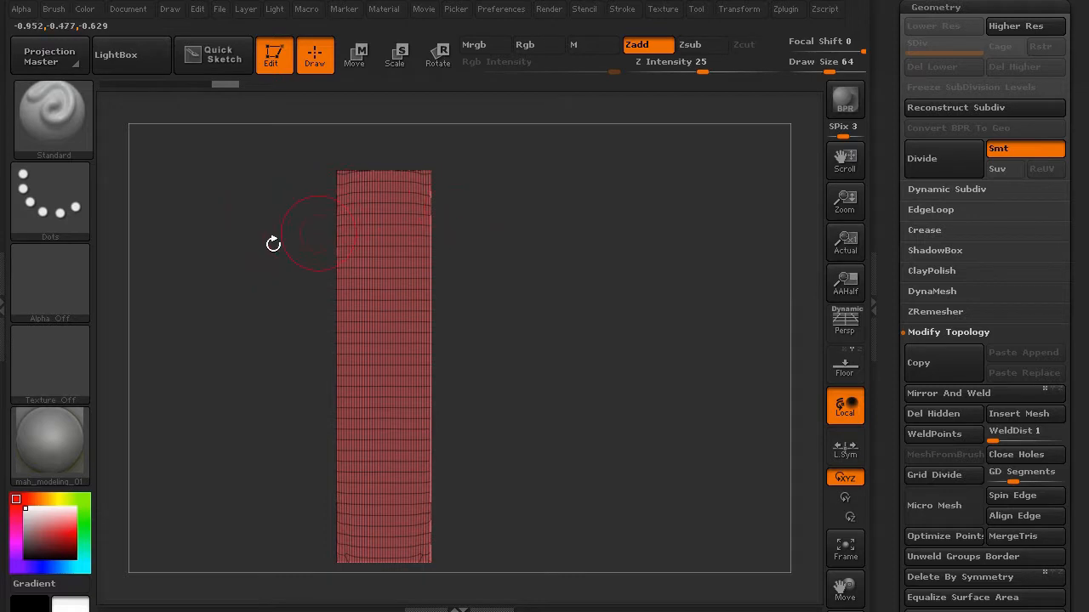
- Cut SliceCurve lines across the pillar's top and bottom, then return to SelectRect
{"action": "key", "text": "ctrl+shift"}
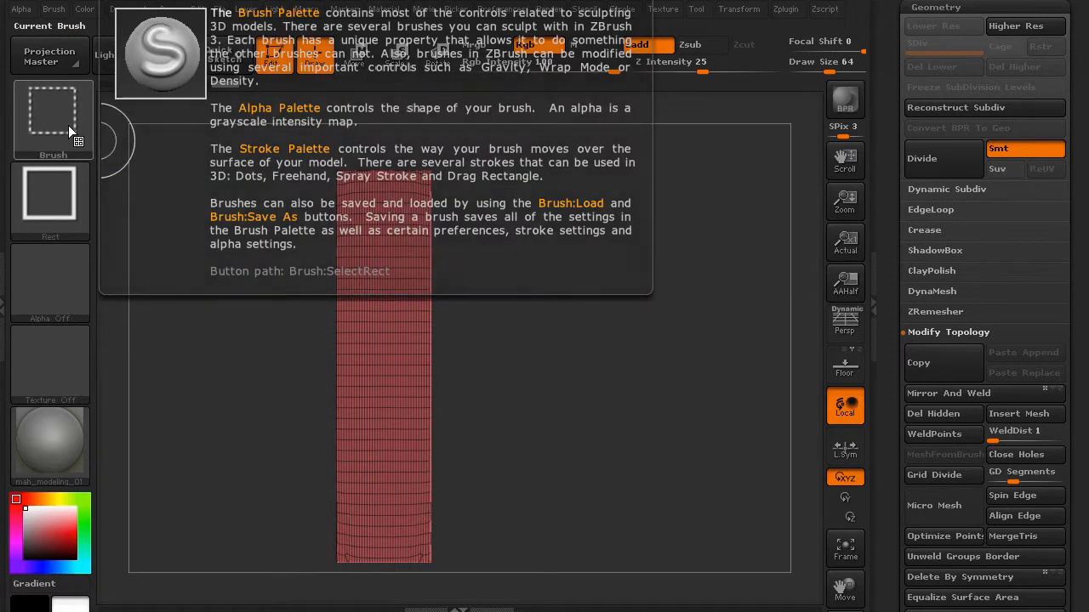
{"action": "left_click", "coordinate": [68, 125]}
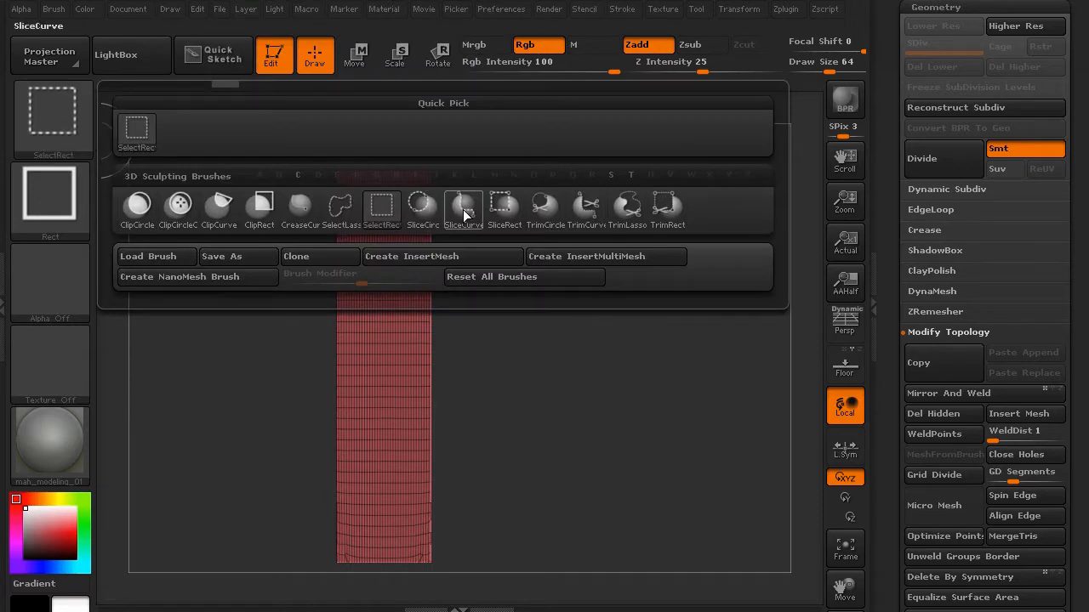
{"action": "mouse_move", "coordinate": [462, 209]}
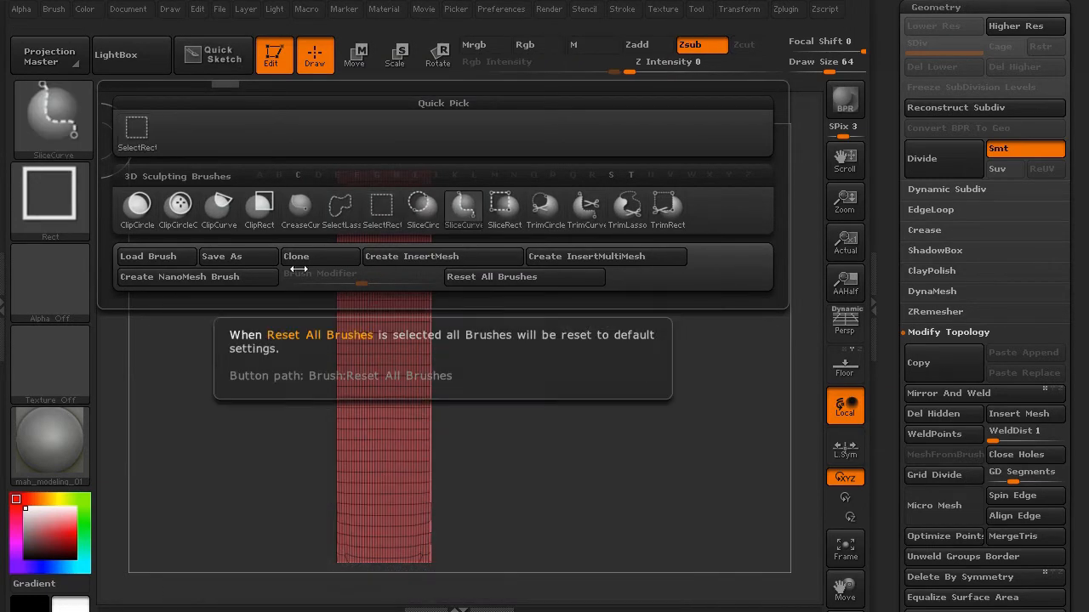
{"action": "left_click", "coordinate": [525, 276]}
{"action": "key", "text": "ctrl+shift"}
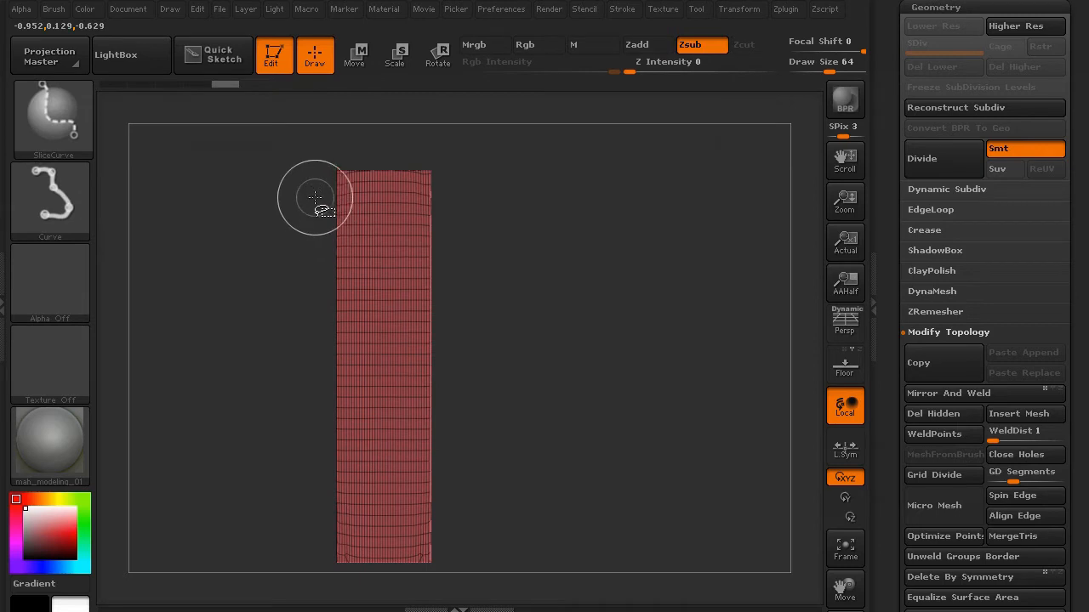
{"action": "left_click_drag", "start_coordinate": [324, 199], "coordinate": [468, 195], "text": "ctrl+shift"}
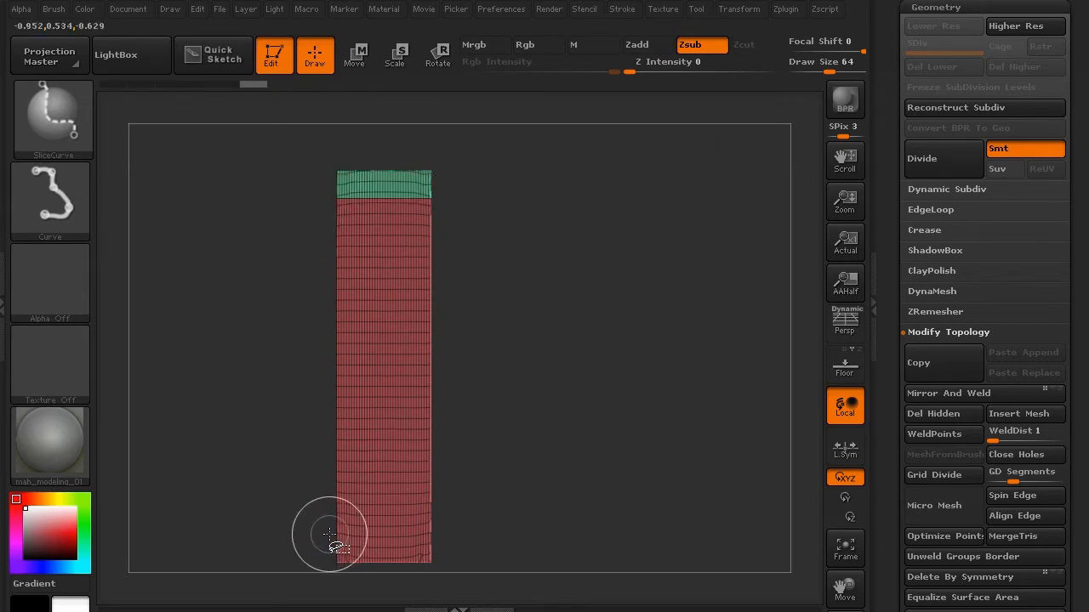
{"action": "left_click_drag", "start_coordinate": [364, 534], "coordinate": [445, 534], "text": "ctrl+shift"}
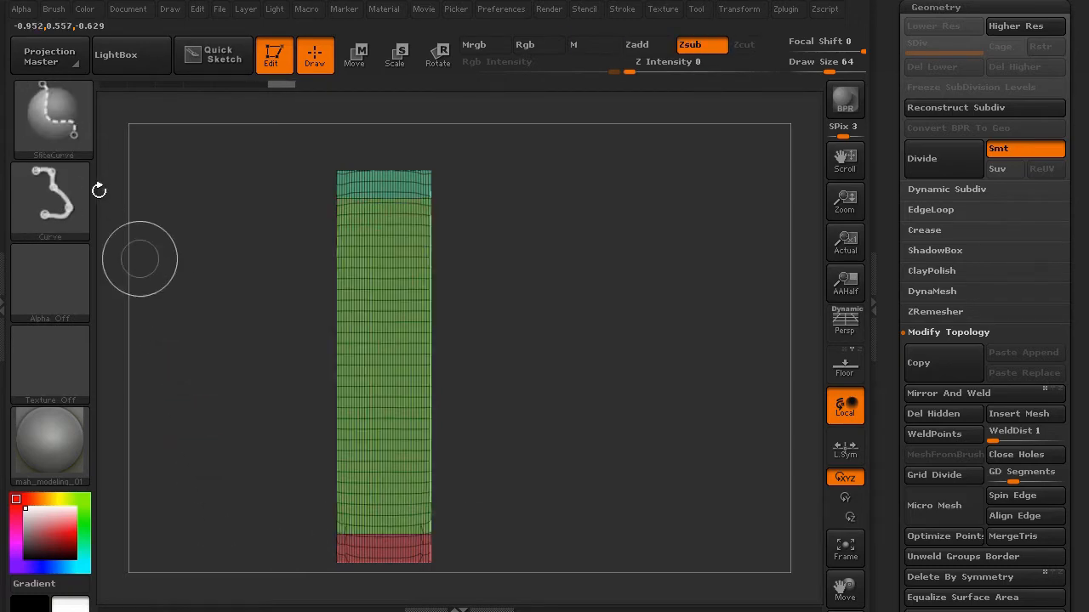
{"action": "left_click", "coordinate": [50, 121], "text": "ctrl+shift"}
{"action": "left_click", "coordinate": [135, 129]}
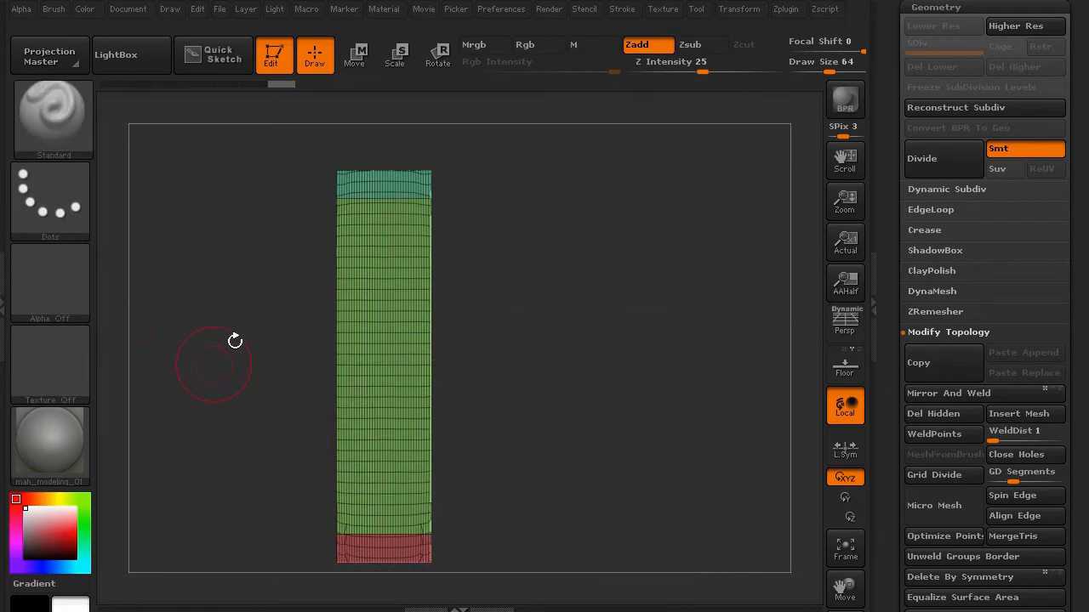
- Isolate the pillar's top band and add an Edge Loop around it
{"action": "left_click", "coordinate": [370, 191], "text": "ctrl+shift"}
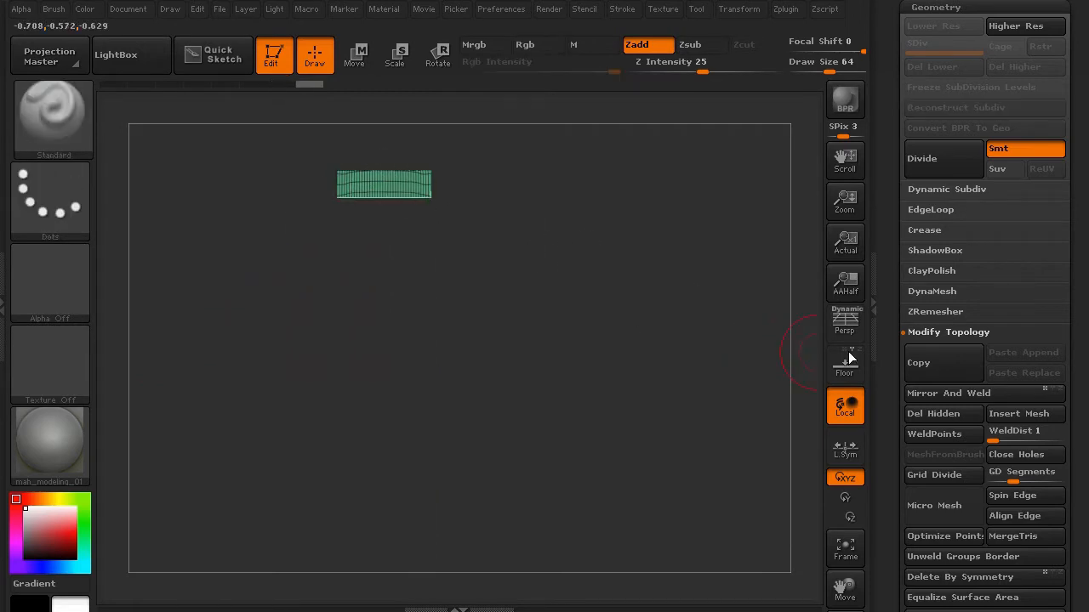
{"action": "left_click", "coordinate": [923, 209]}
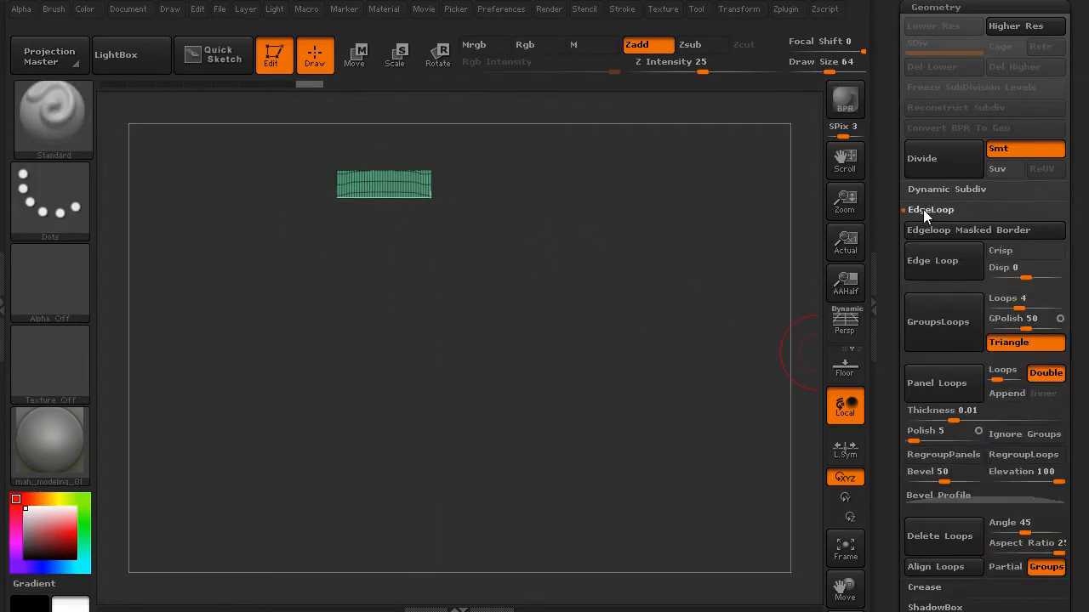
{"action": "left_click", "coordinate": [927, 267]}
{"action": "left_click", "coordinate": [228, 293], "text": "ctrl+shift"}
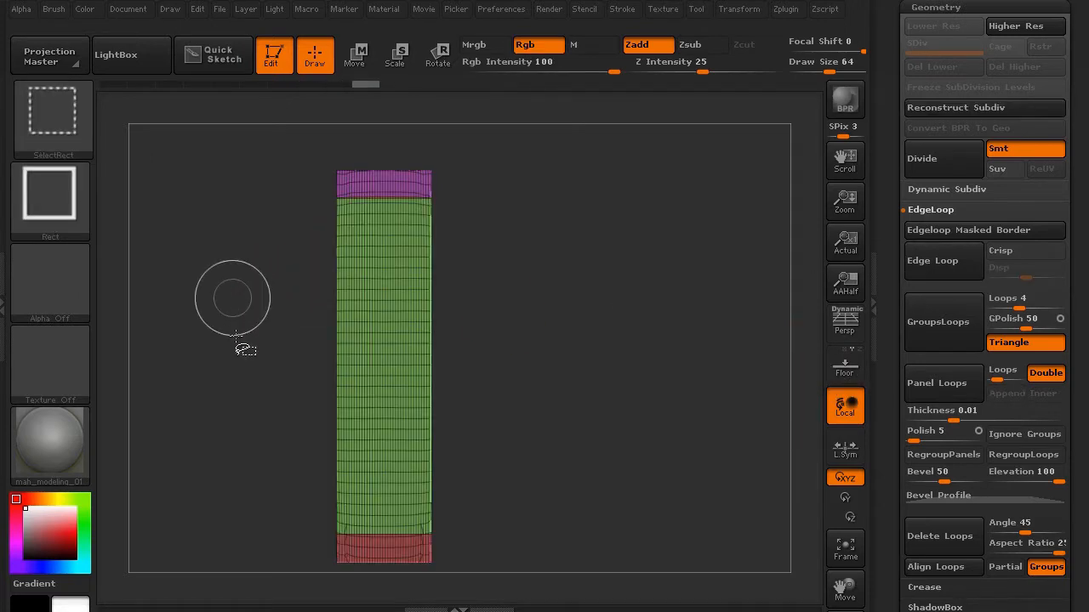
- Isolate the bottom band, add an Edge Loop around it and unhide the pillar
{"action": "left_click", "coordinate": [361, 550], "text": "ctrl+shift"}
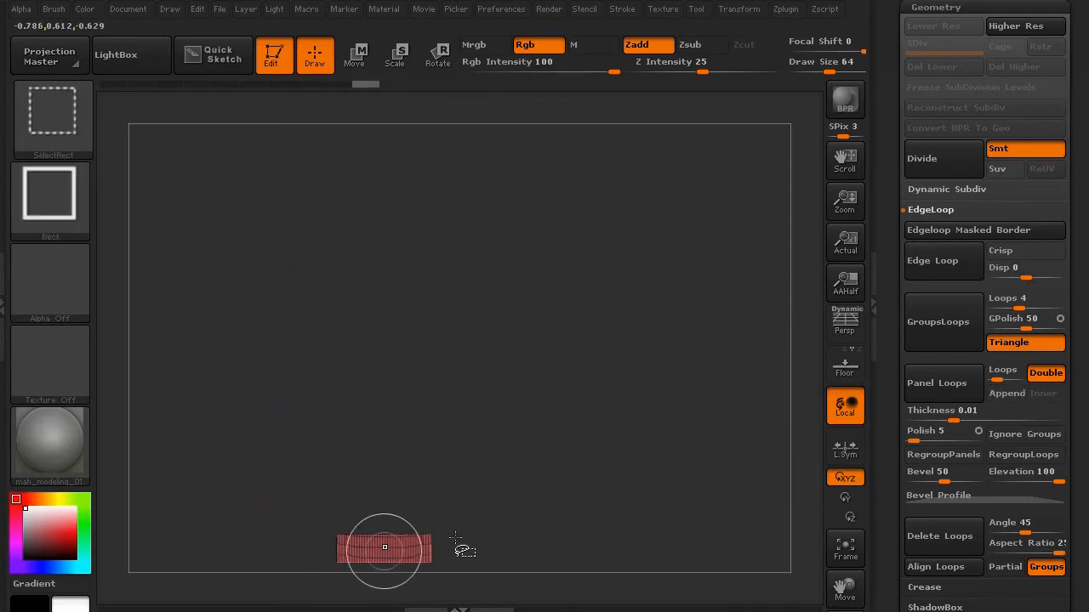
{"action": "left_click", "coordinate": [925, 267]}
{"action": "left_click", "coordinate": [284, 399], "text": "ctrl+shift"}
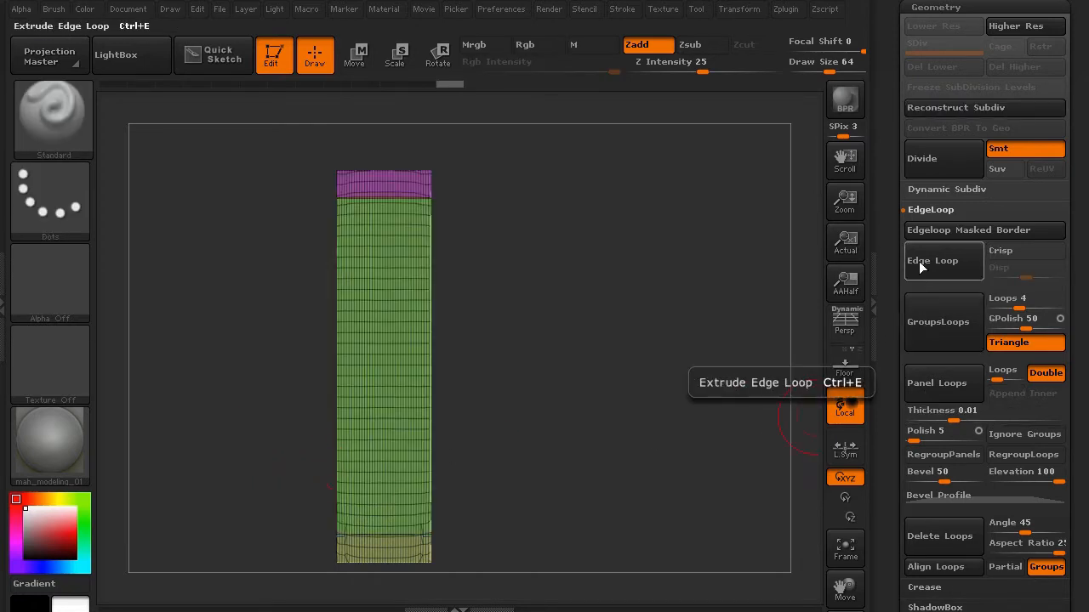
{"action": "left_click_drag", "start_coordinate": [208, 358], "coordinate": [382, 278]}
{"action": "left_click_drag", "start_coordinate": [886, 182], "coordinate": [893, 350]}
{"action": "left_click", "coordinate": [917, 308]}
- Show all mausoleum subtools again and orbit to face the column beside the door
{"action": "left_click", "coordinate": [1055, 232], "text": "shift"}
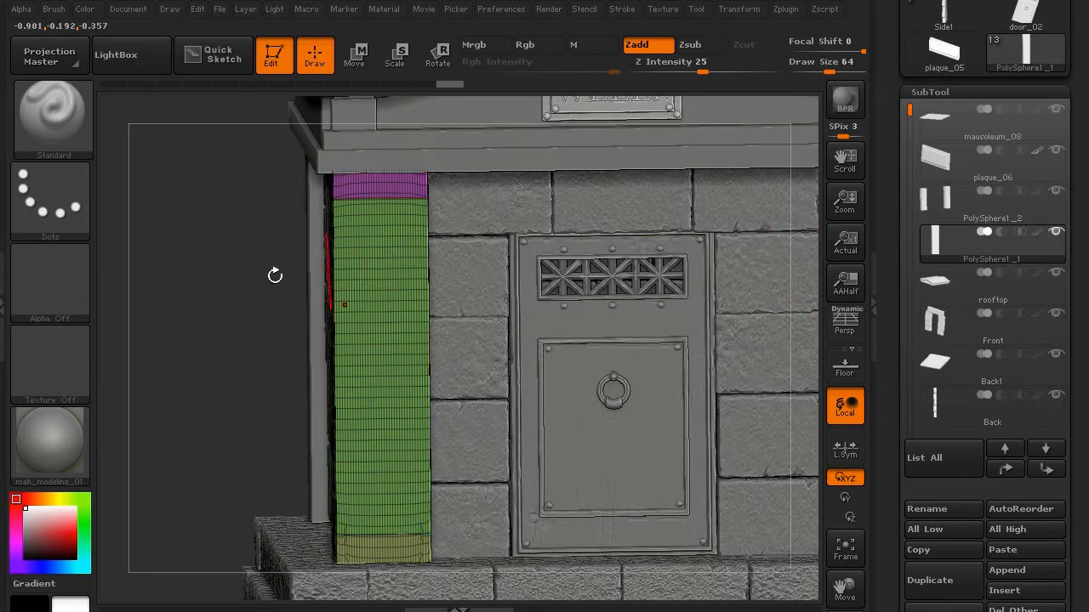
{"action": "left_click_drag", "start_coordinate": [207, 241], "coordinate": [348, 261]}
{"action": "left_click_drag", "start_coordinate": [462, 279], "coordinate": [423, 286]}
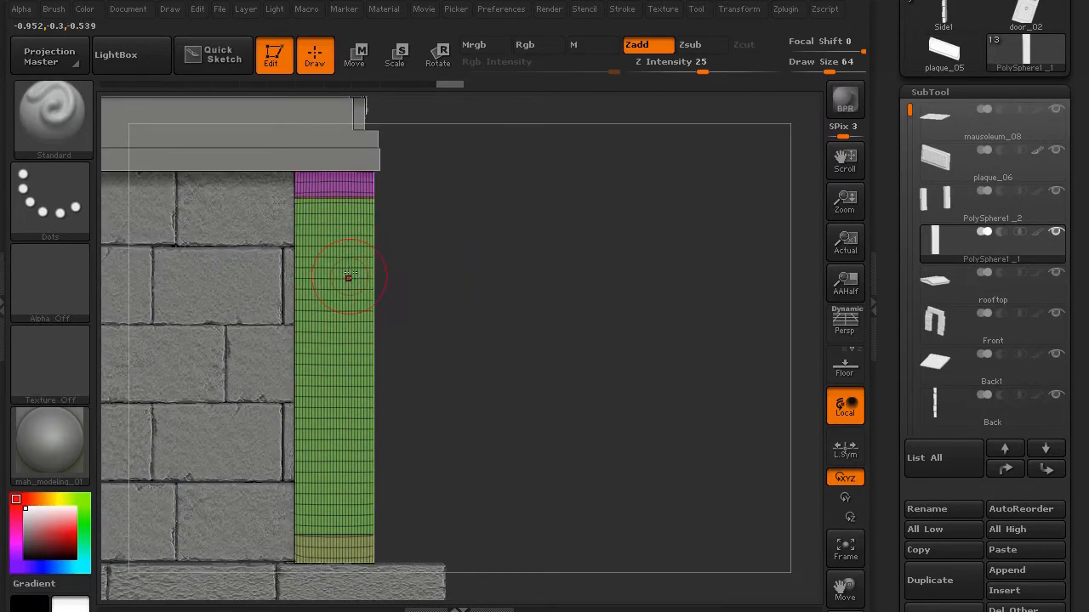
{"action": "mouse_move", "coordinate": [392, 211]}
{"action": "left_mouse_down"}
{"action": "mouse_move", "coordinate": [255, 281]}
{"action": "mouse_move", "coordinate": [315, 234]}
{"action": "left_mouse_up"}
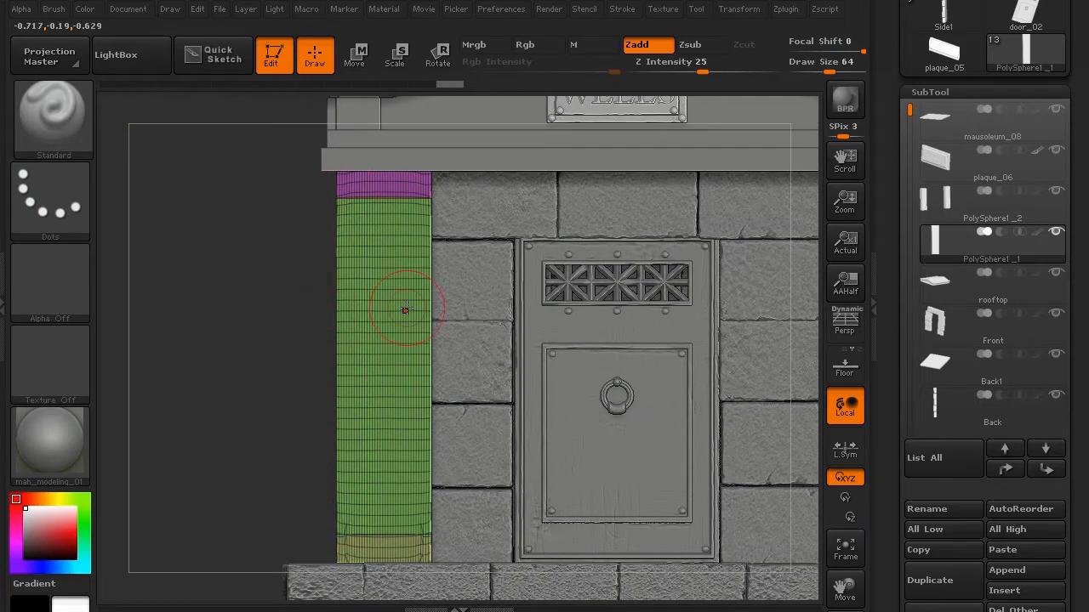
- Mask all but the green shaft and slim it with the Transpose Move line
{"action": "key", "text": "ctrl+shift"}
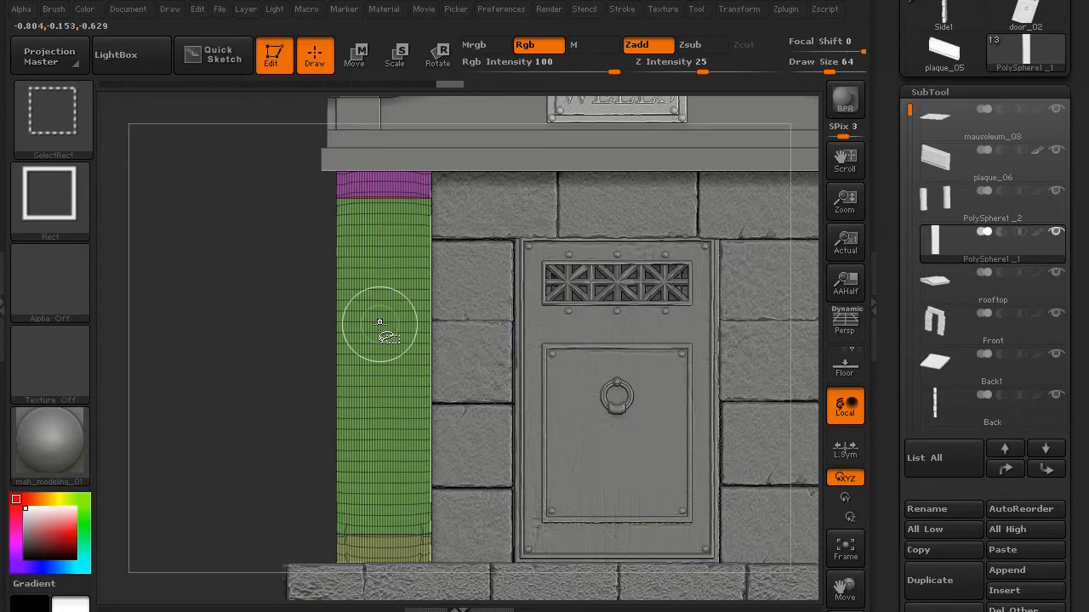
{"action": "key", "text": "w"}
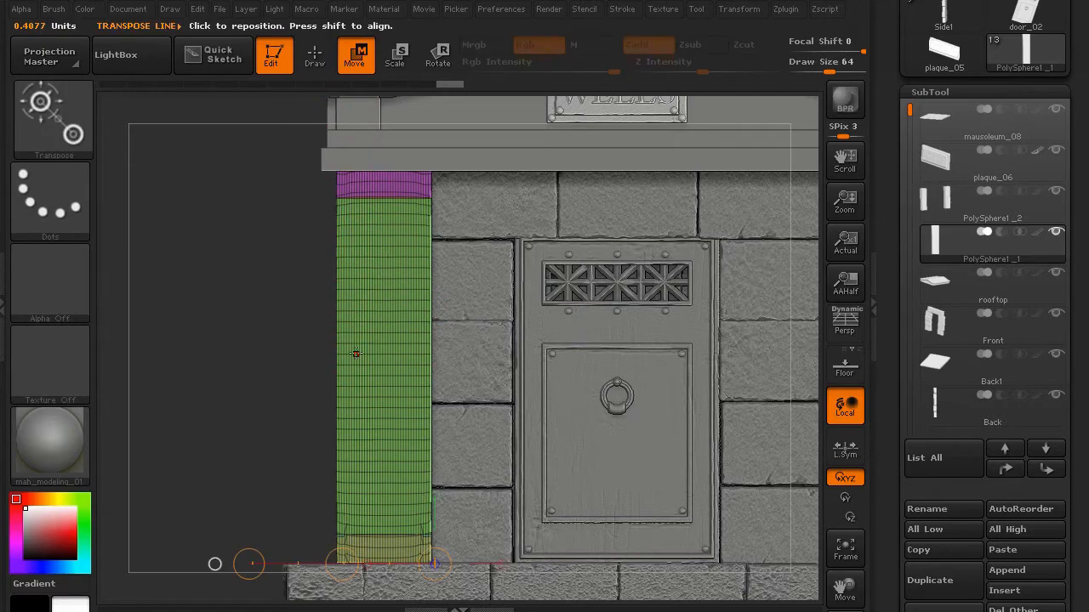
{"action": "left_click", "coordinate": [376, 343], "text": "ctrl+shift"}
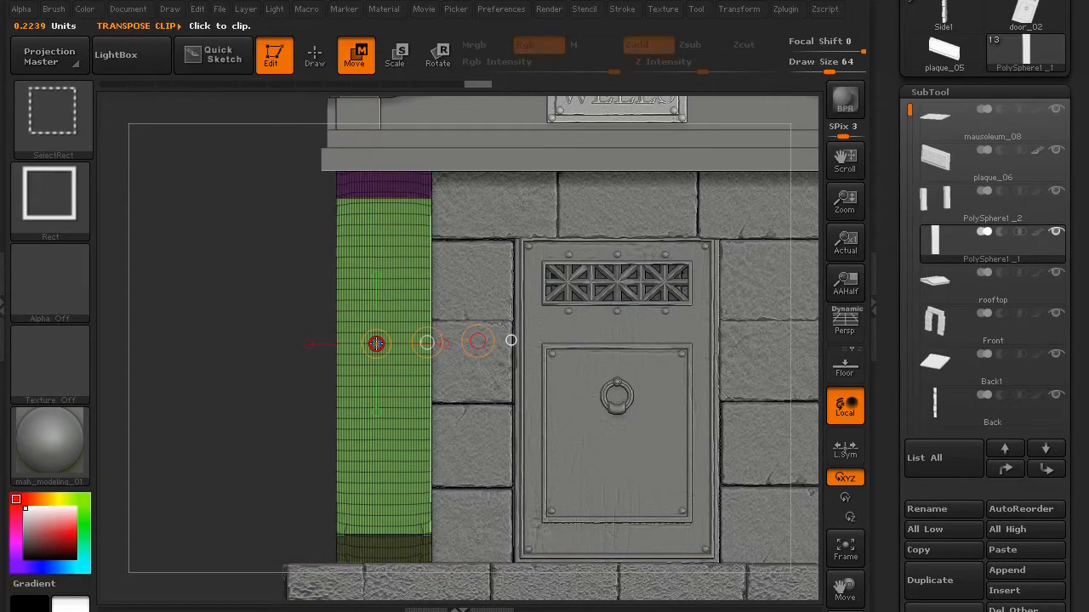
{"action": "mouse_move", "coordinate": [384, 319]}
{"action": "left_mouse_down"}
{"action": "mouse_move", "coordinate": [127, 318]}
{"action": "mouse_move", "coordinate": [183, 320]}
{"action": "left_mouse_up"}
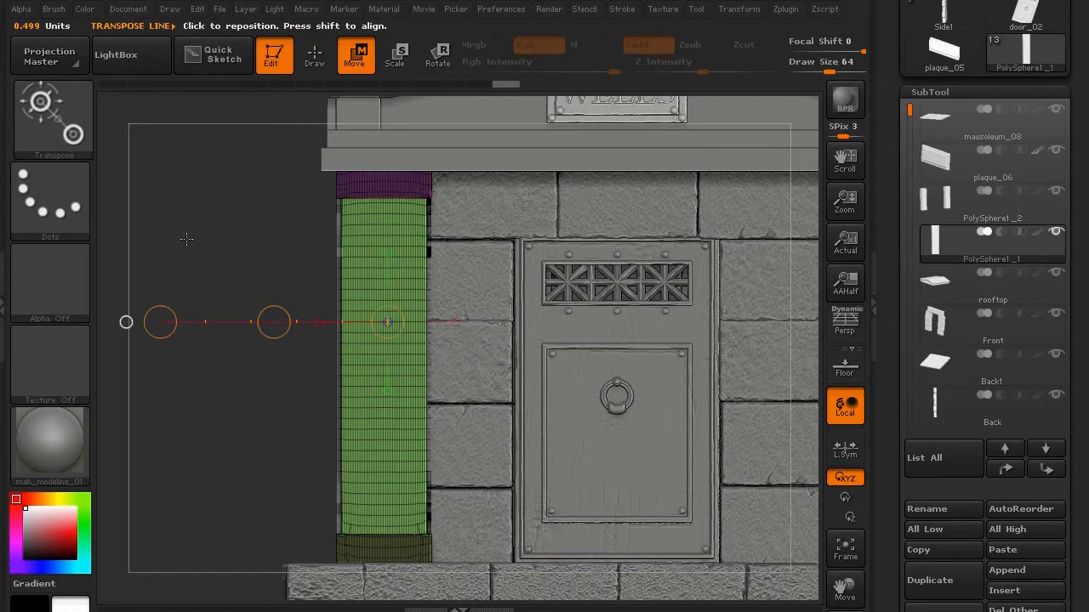
{"action": "left_click_drag", "start_coordinate": [186, 239], "coordinate": [195, 263]}
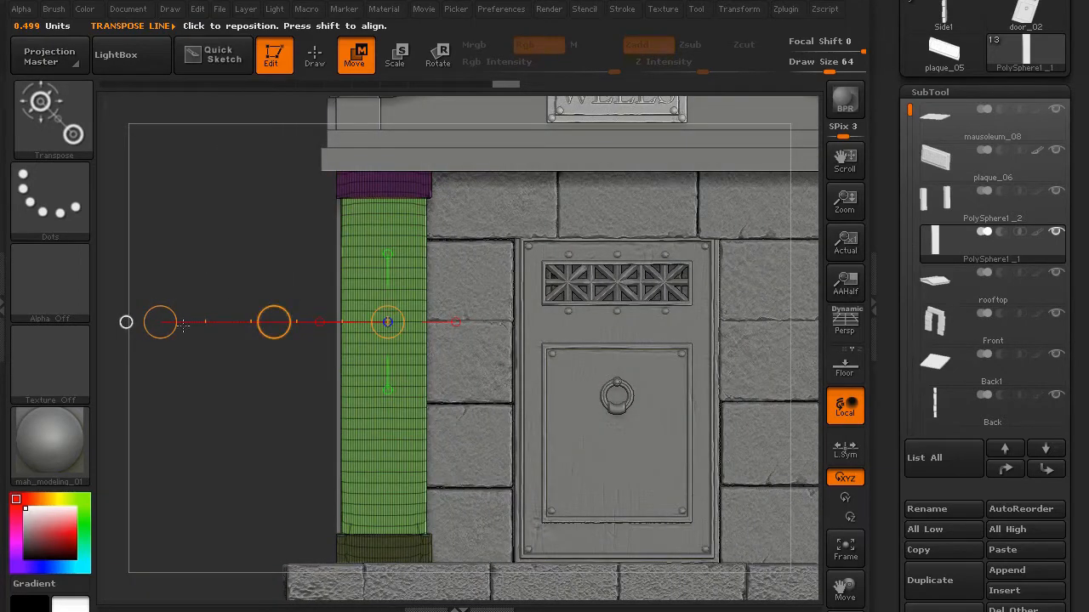
{"action": "left_click_drag", "start_coordinate": [159, 322], "coordinate": [182, 328]}
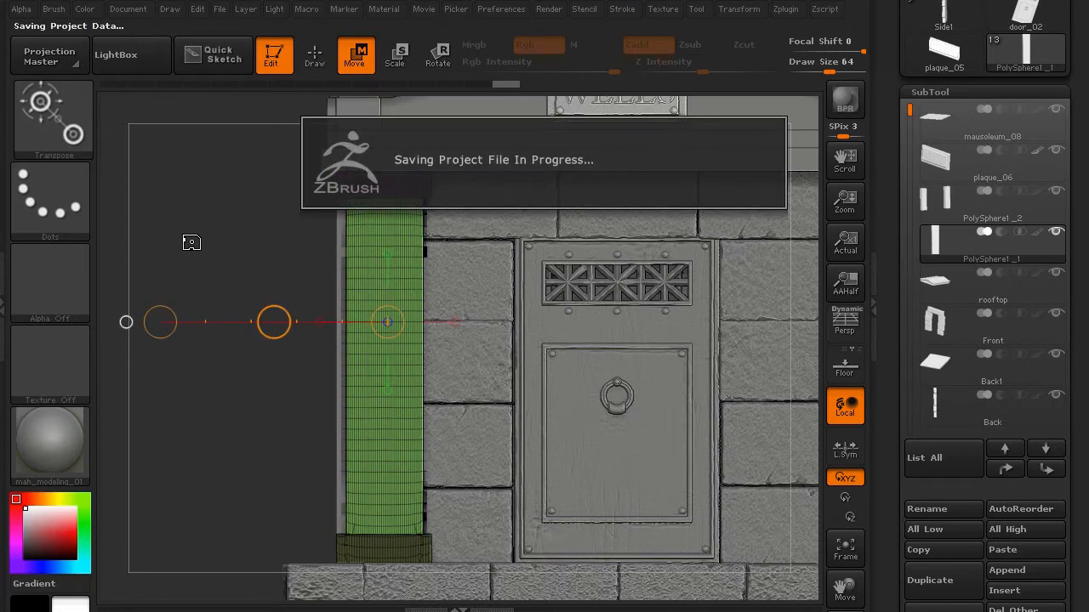
- Narrow the pillar slightly from the side, then check it against the roof and return to Draw
{"action": "left_click_drag", "start_coordinate": [309, 460], "coordinate": [361, 482]}
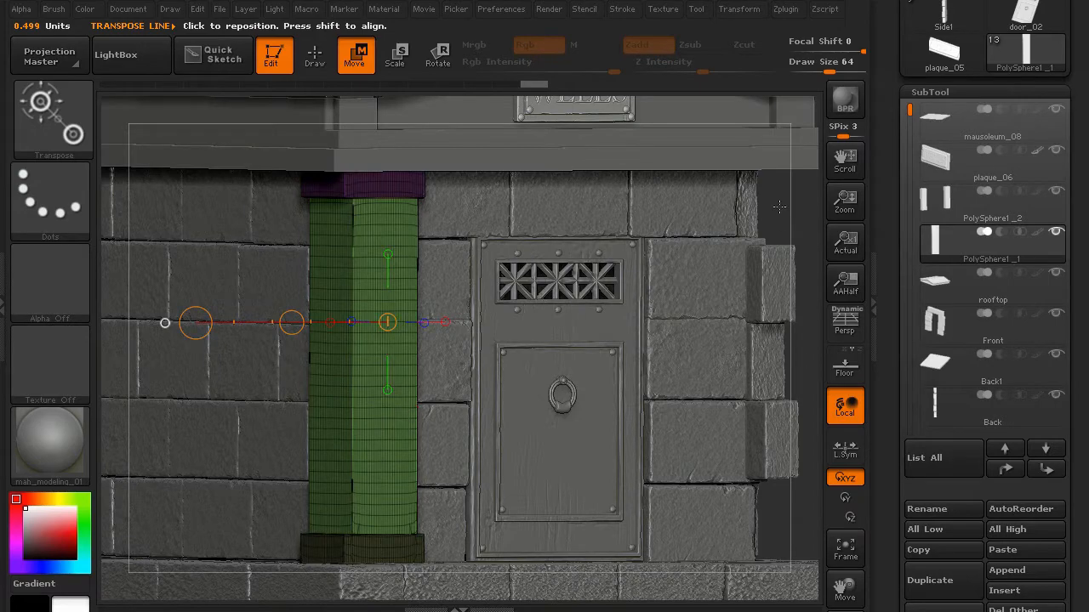
{"action": "left_click_drag", "start_coordinate": [779, 206], "coordinate": [674, 379]}
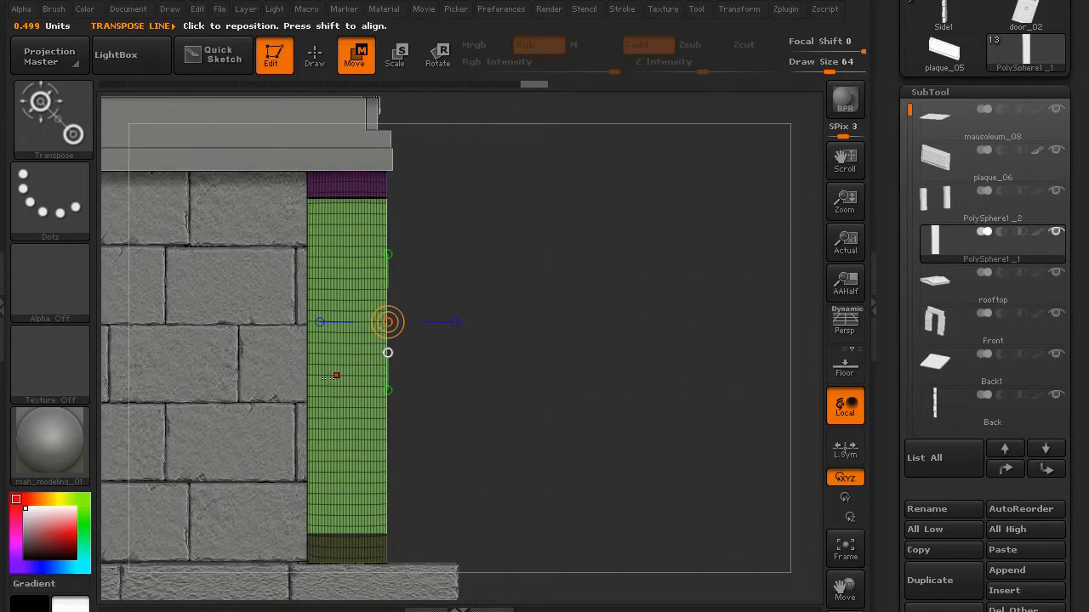
{"action": "mouse_move", "coordinate": [307, 374]}
{"action": "left_mouse_down", "text": "shift"}
{"action": "mouse_move", "coordinate": [492, 374]}
{"action": "mouse_move", "coordinate": [464, 375]}
{"action": "left_mouse_up", "text": "shift"}
{"action": "left_click_drag", "start_coordinate": [593, 265], "coordinate": [559, 267]}
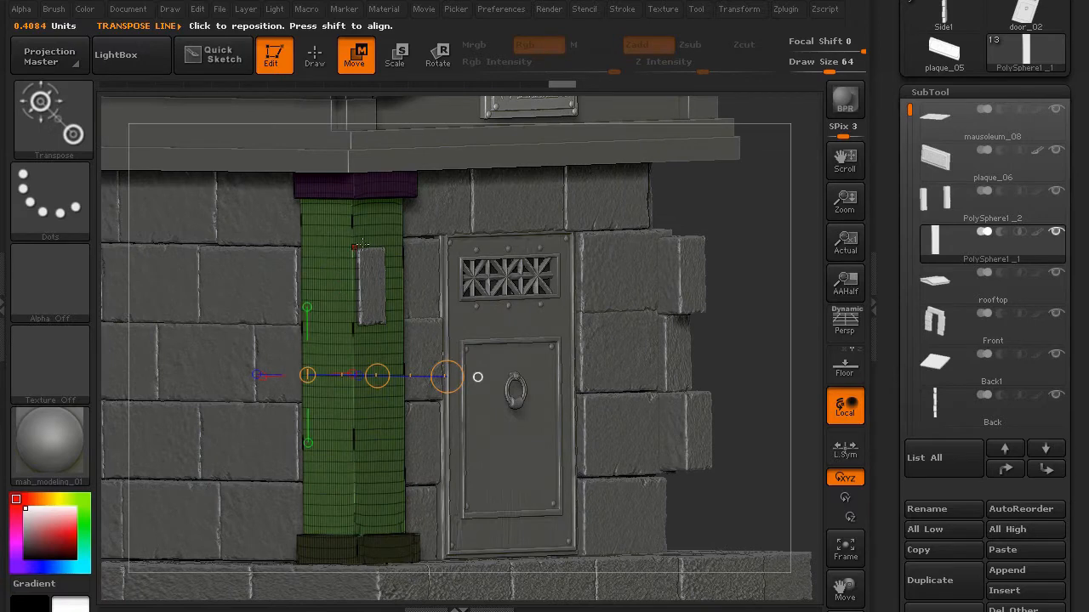
{"action": "left_click_drag", "start_coordinate": [734, 355], "coordinate": [470, 137]}
{"action": "left_click", "coordinate": [317, 68]}
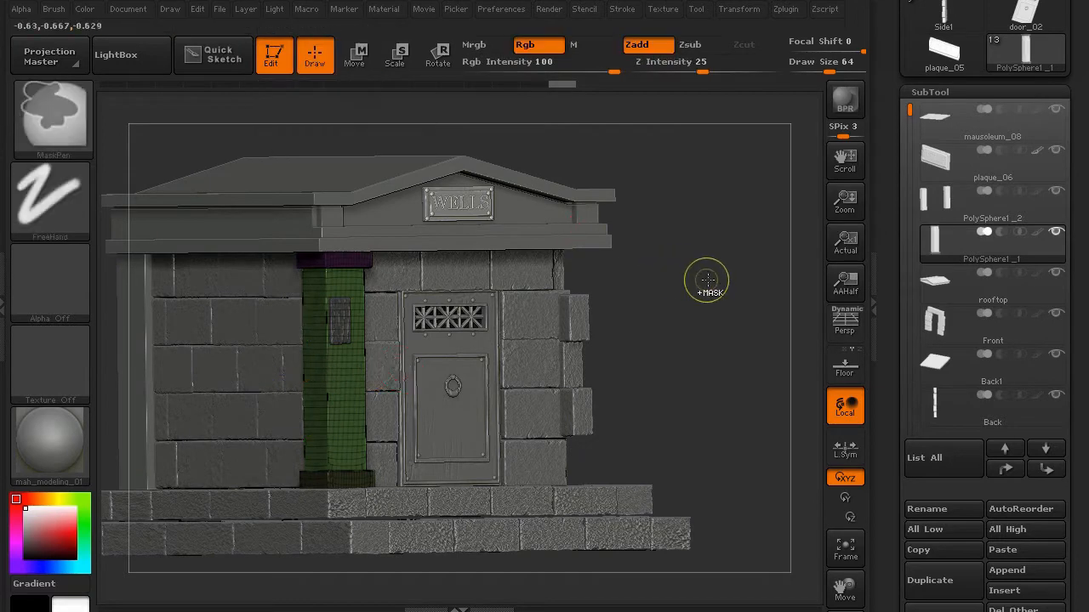
- Solo PolySphere1_1 and subdivide it with Ctrl+D to 745,611 points, viewed from the front
{"action": "mouse_move", "coordinate": [714, 330]}
{"action": "left_mouse_down"}
{"action": "mouse_move", "coordinate": [192, 363]}
{"action": "mouse_move", "coordinate": [255, 356]}
{"action": "left_mouse_up"}
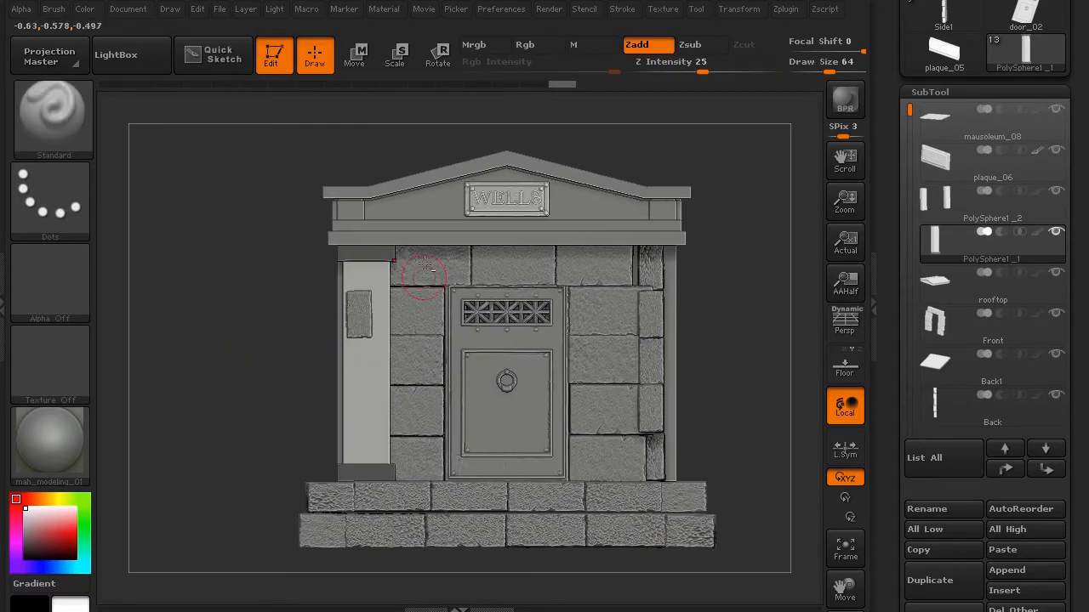
{"action": "left_click", "coordinate": [1056, 232], "text": "shift"}
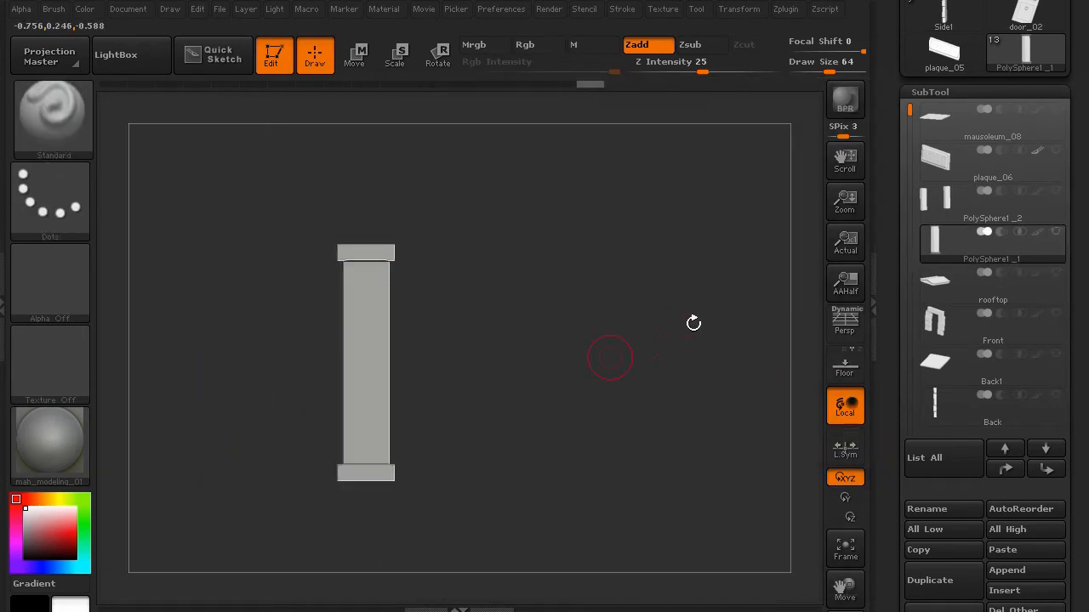
{"action": "left_click", "coordinate": [875, 304]}
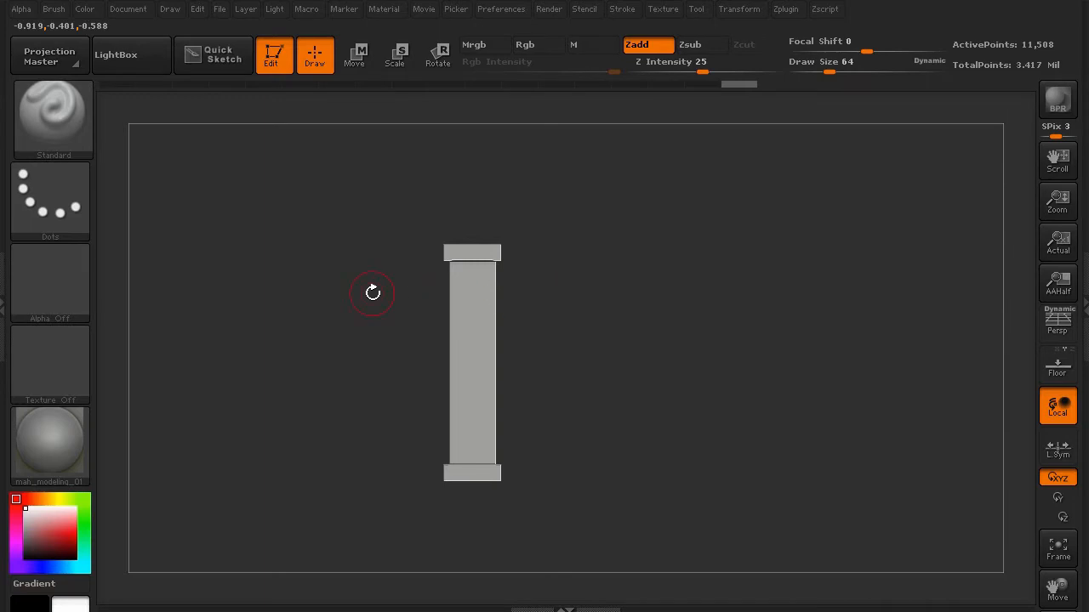
{"action": "key", "text": "ctrl"}
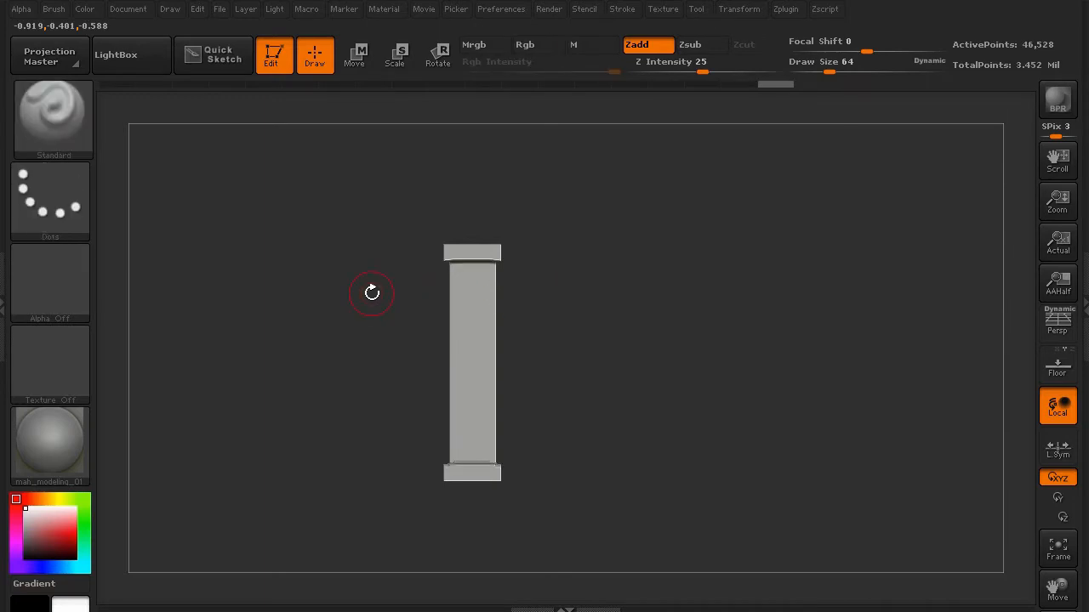
{"action": "key", "text": "ctrl"}
{"action": "key", "text": "ctrl+d"}
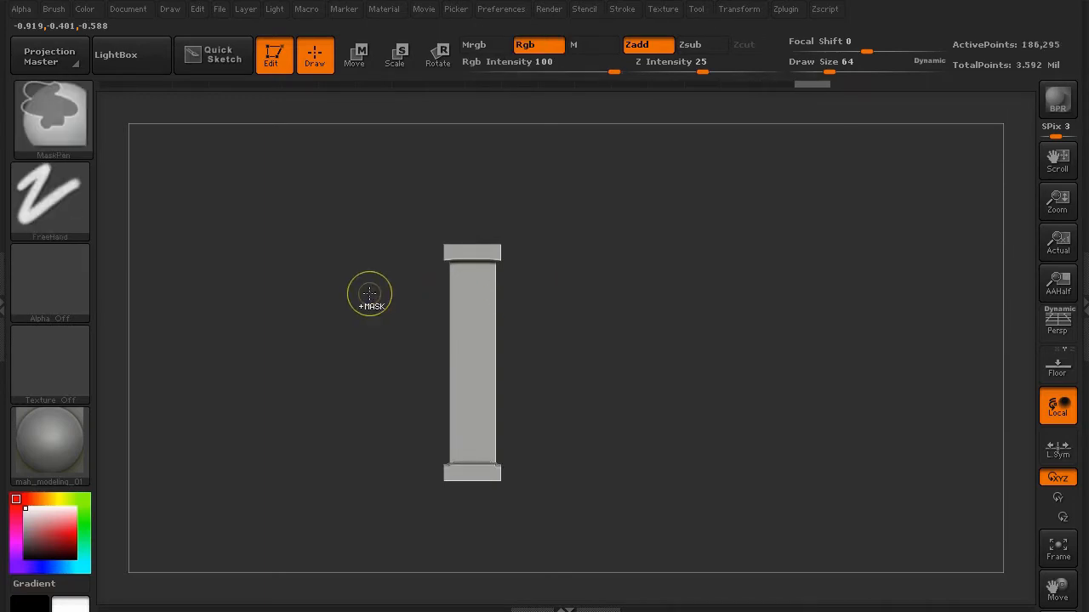
{"action": "mouse_move", "coordinate": [332, 333]}
{"action": "left_mouse_down", "text": "alt"}
{"action": "mouse_move", "coordinate": [386, 415]}
{"action": "mouse_move", "coordinate": [309, 389]}
{"action": "mouse_move", "coordinate": [386, 392]}
{"action": "mouse_move", "coordinate": [317, 389]}
{"action": "left_mouse_up", "text": "alt"}
{"action": "left_click", "coordinate": [317, 392], "text": "shift"}
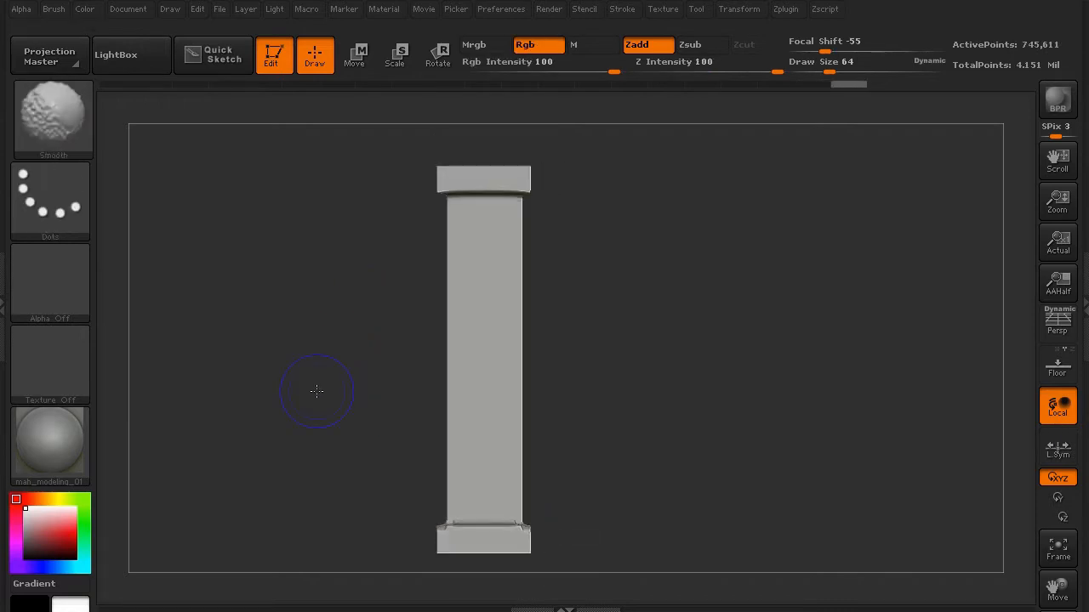
- Reopen the side panel and scroll to the Tool Surface settings
{"action": "left_click", "coordinate": [459, 373], "text": "ctrl+shift"}
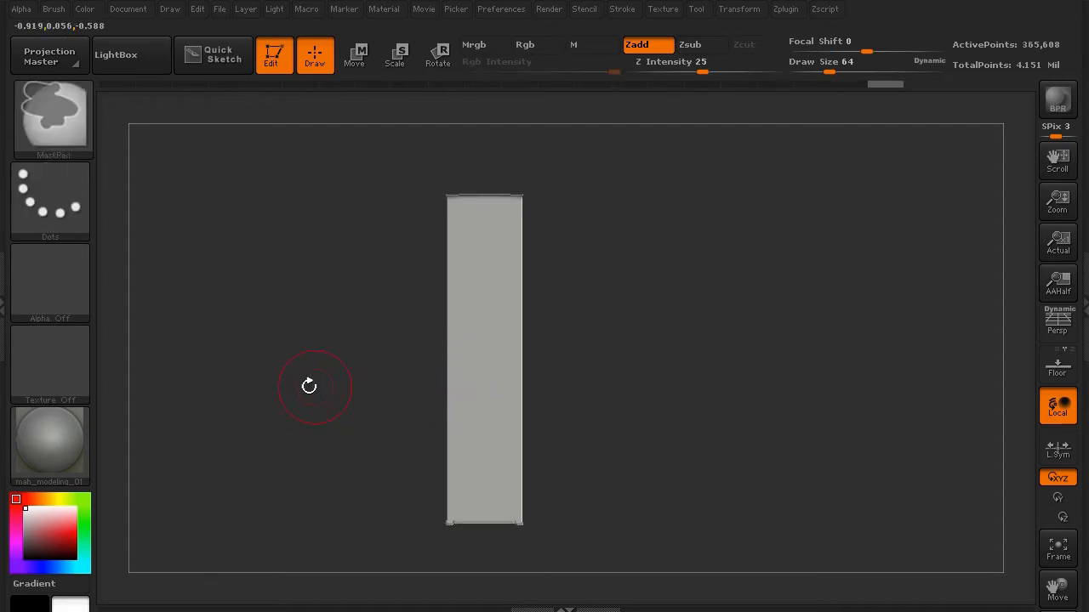
{"action": "left_click", "coordinate": [319, 385], "text": "ctrl+shift"}
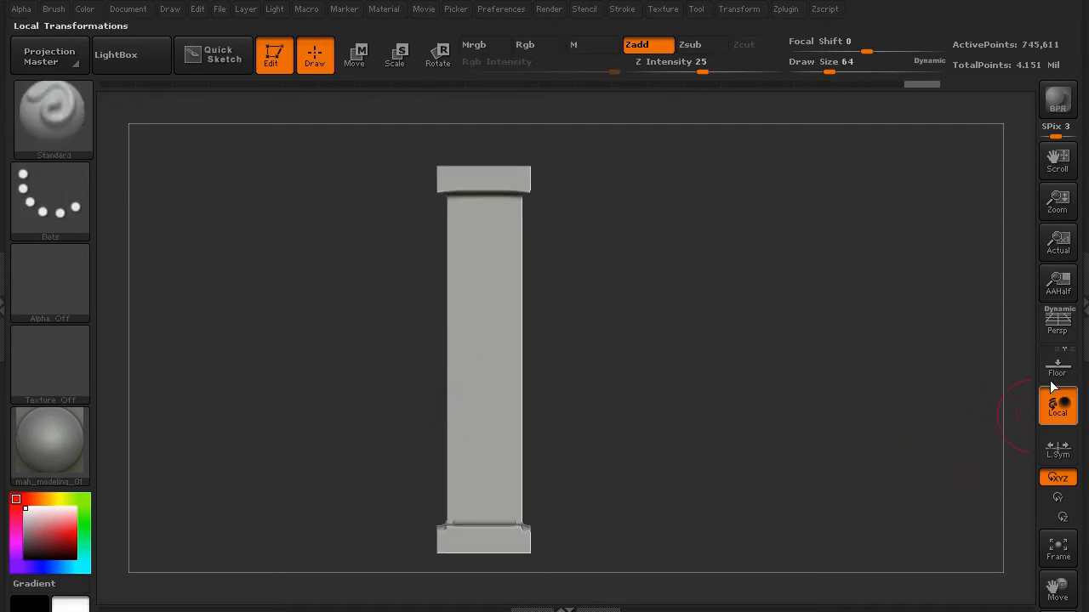
{"action": "left_click", "coordinate": [1082, 302]}
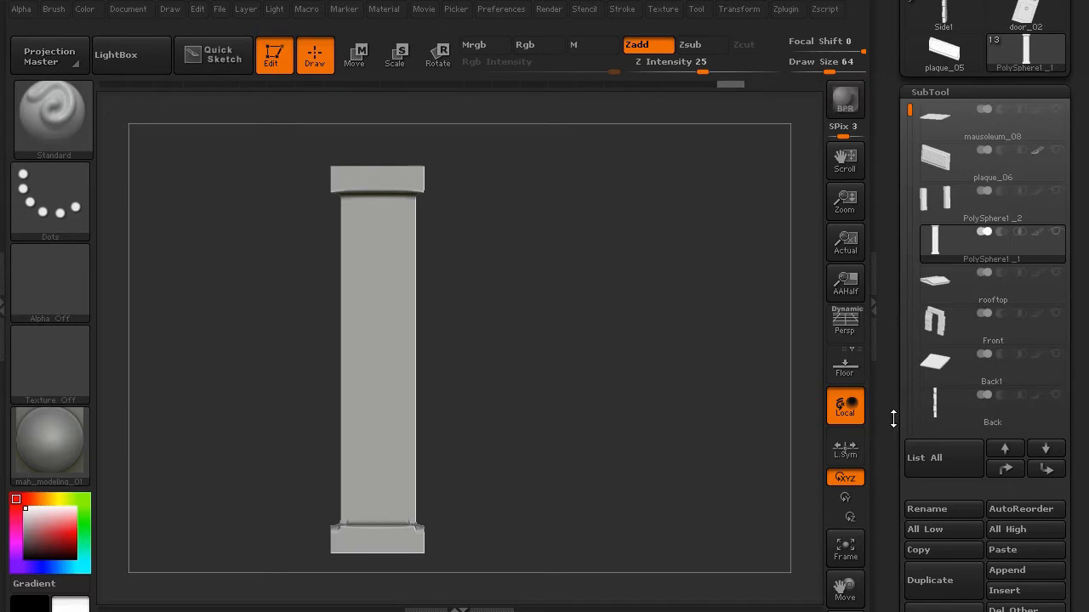
{"action": "scroll", "coordinate": [894, 418], "scroll_direction": "down", "scroll_amount": 5}
{"action": "scroll", "coordinate": [878, 283], "scroll_direction": "down", "scroll_amount": 5}
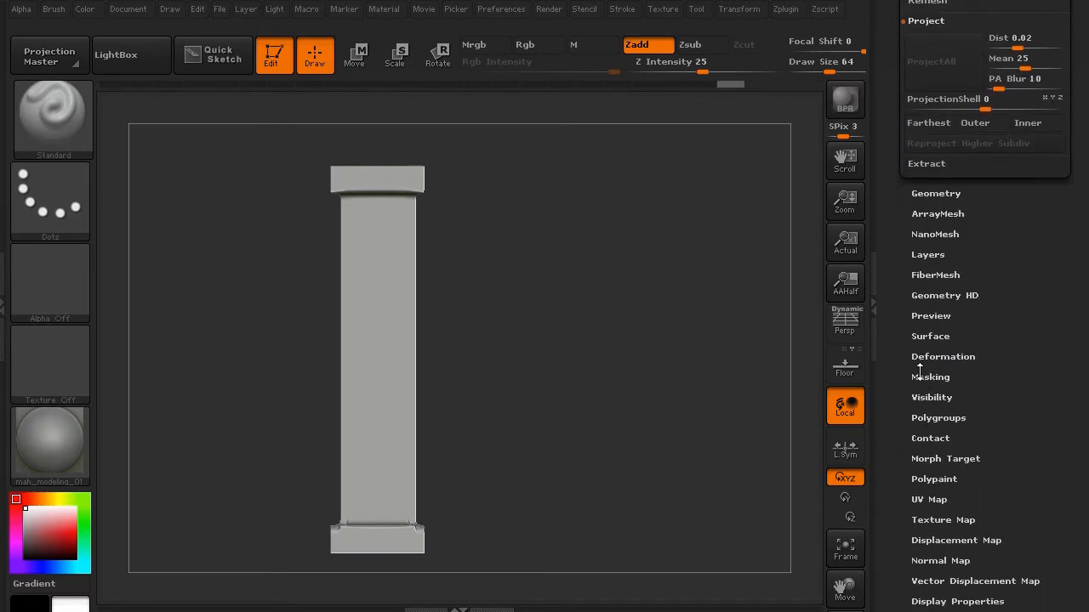
{"action": "left_click", "coordinate": [924, 338]}
{"action": "left_click_drag", "start_coordinate": [904, 294], "coordinate": [904, 422]}
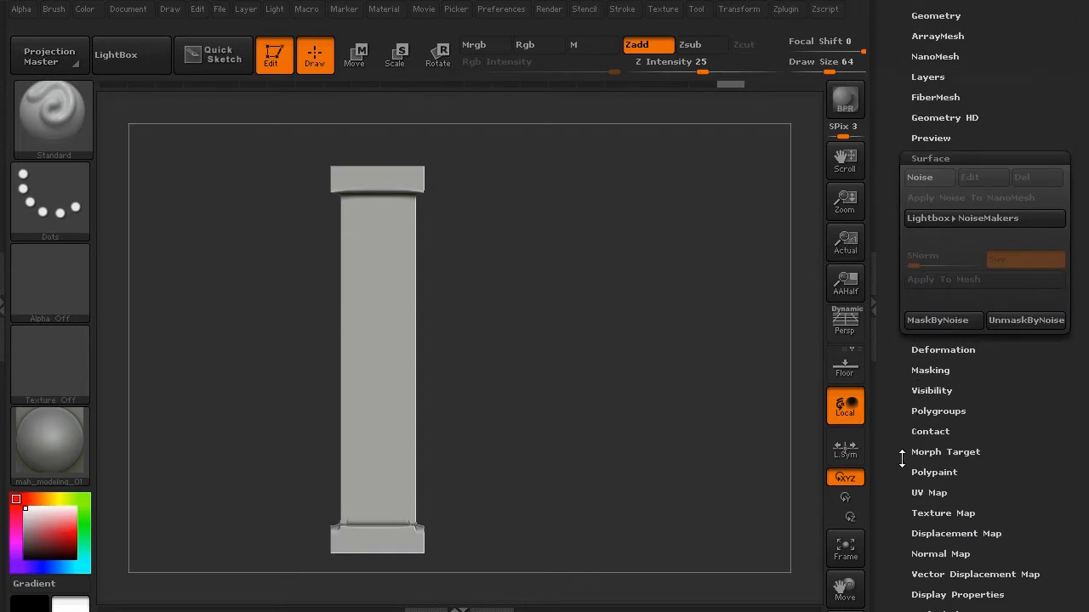
{"action": "mouse_move", "coordinate": [904, 478]}
{"action": "left_mouse_down"}
{"action": "mouse_move", "coordinate": [906, 461]}
{"action": "mouse_move", "coordinate": [906, 490]}
{"action": "left_mouse_up"}
- Create Untitled Layer 1 on the pillar and open the Surface Noise editor
{"action": "left_click", "coordinate": [926, 89]}
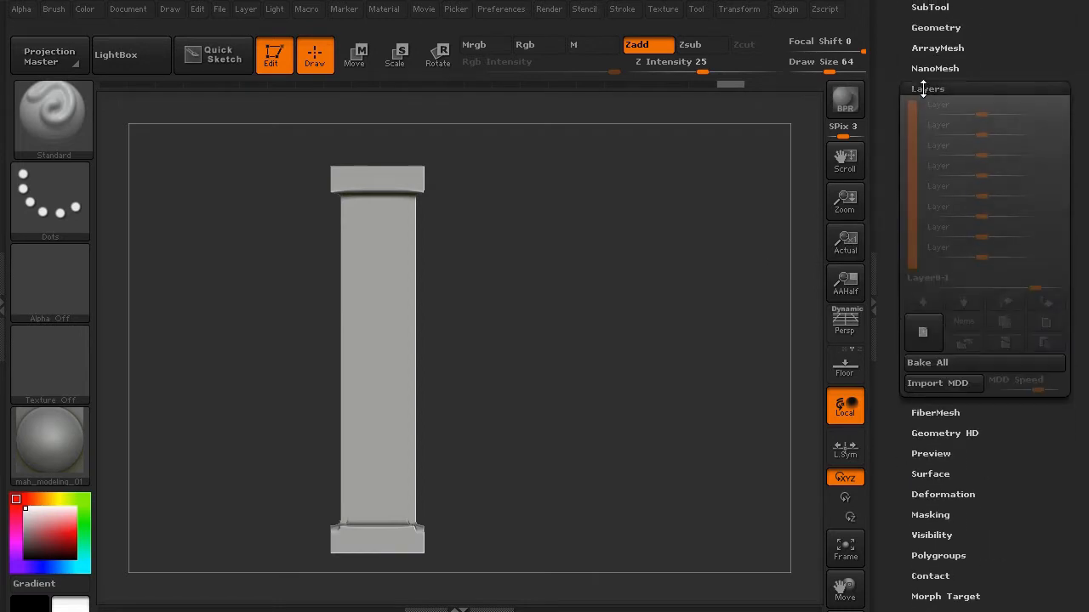
{"action": "left_click", "coordinate": [925, 332]}
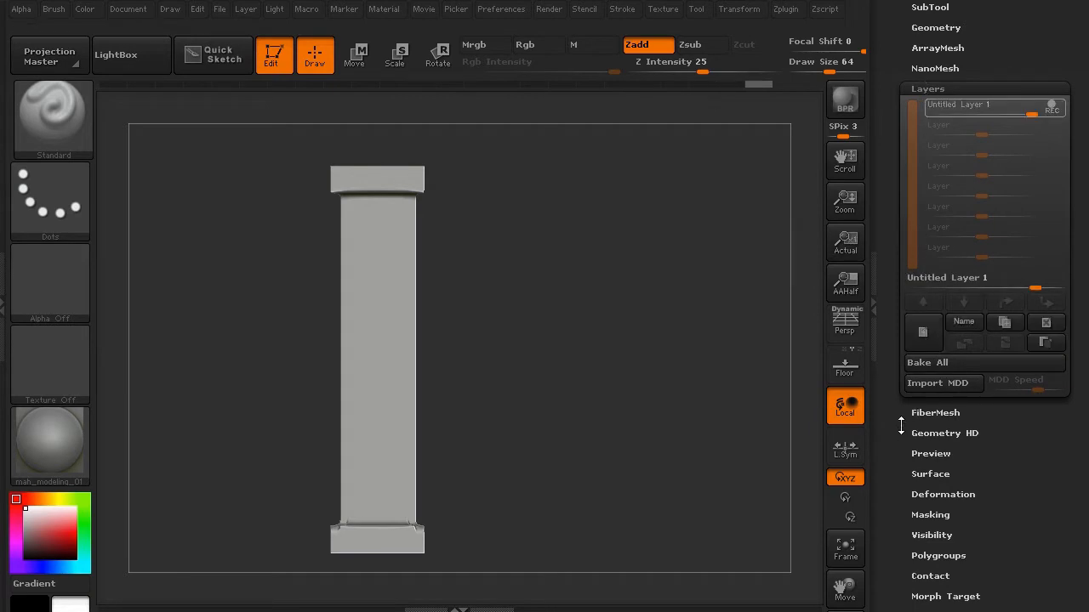
{"action": "left_click_drag", "start_coordinate": [901, 426], "coordinate": [904, 323]}
{"action": "left_click", "coordinate": [920, 371]}
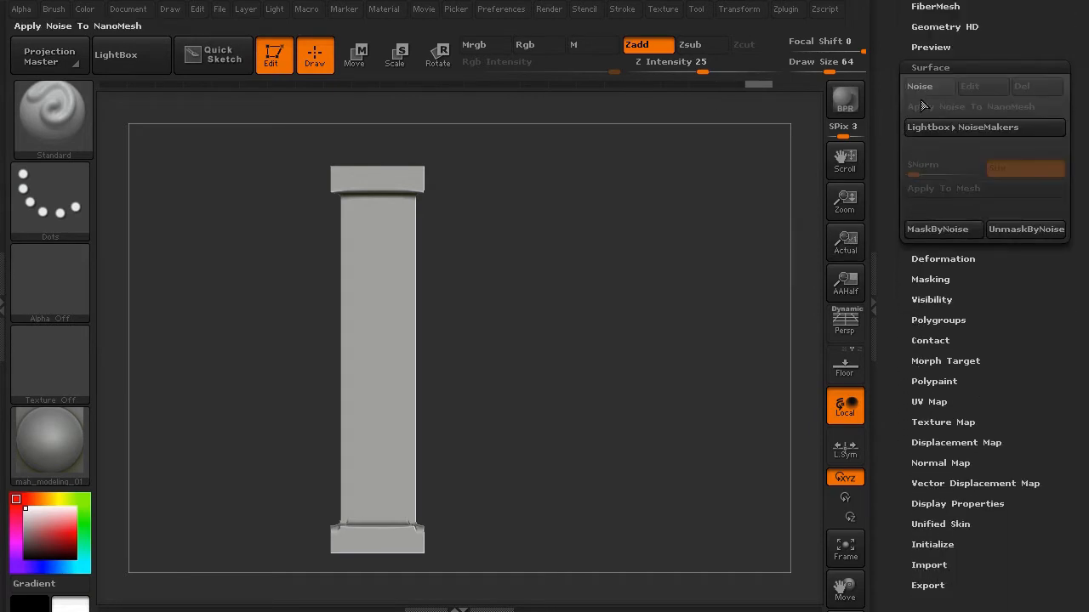
{"action": "left_click", "coordinate": [920, 86]}
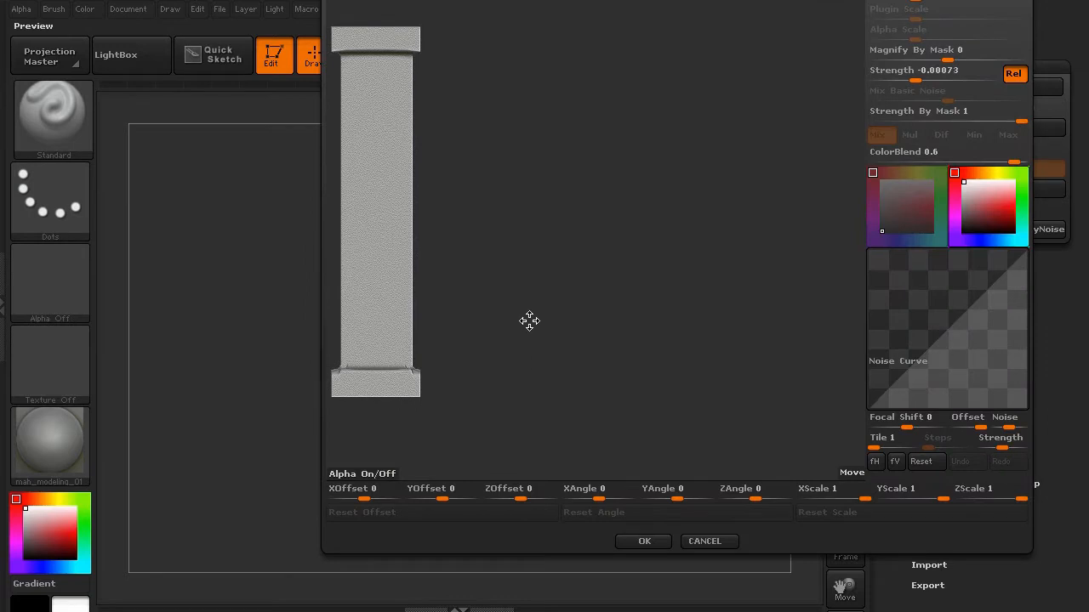
- Inspect the fine noise on the pillar in the Noise preview and accept it with OK
{"action": "left_click_drag", "start_coordinate": [529, 321], "coordinate": [702, 365]}
{"action": "left_click_drag", "start_coordinate": [522, 284], "coordinate": [598, 347]}
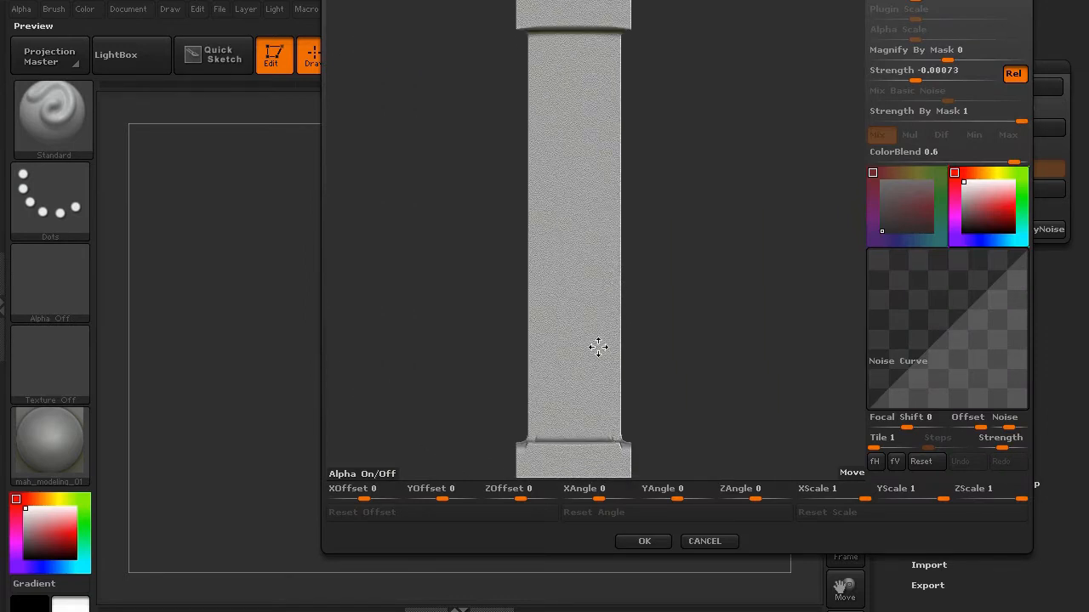
{"action": "mouse_move", "coordinate": [726, 331]}
{"action": "left_mouse_down"}
{"action": "mouse_move", "coordinate": [698, 333]}
{"action": "mouse_move", "coordinate": [710, 337]}
{"action": "mouse_move", "coordinate": [725, 322]}
{"action": "left_mouse_up"}
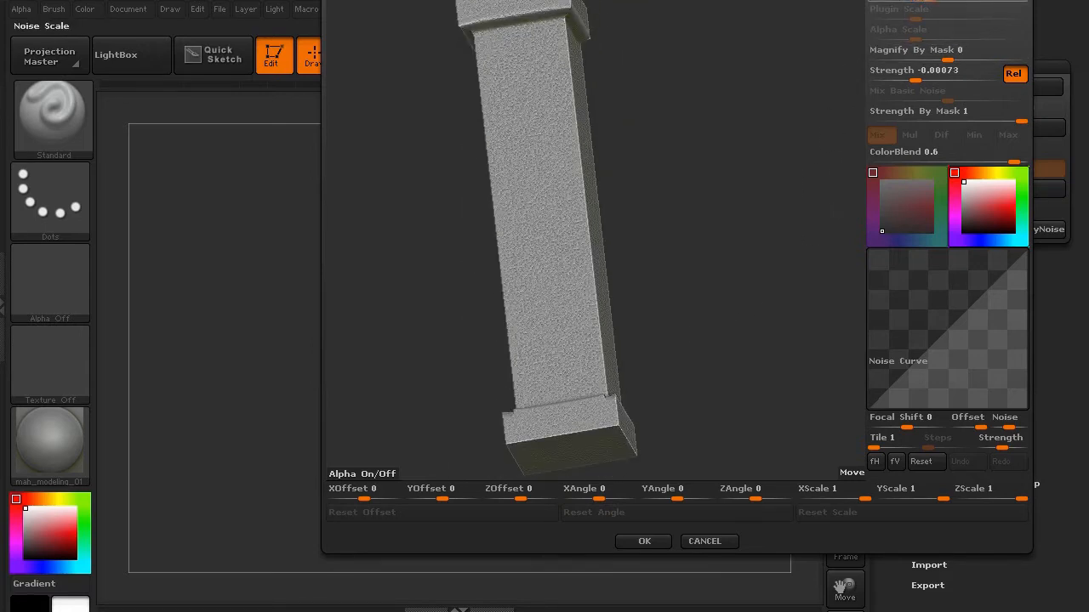
{"action": "left_click_drag", "start_coordinate": [772, 109], "coordinate": [750, 137]}
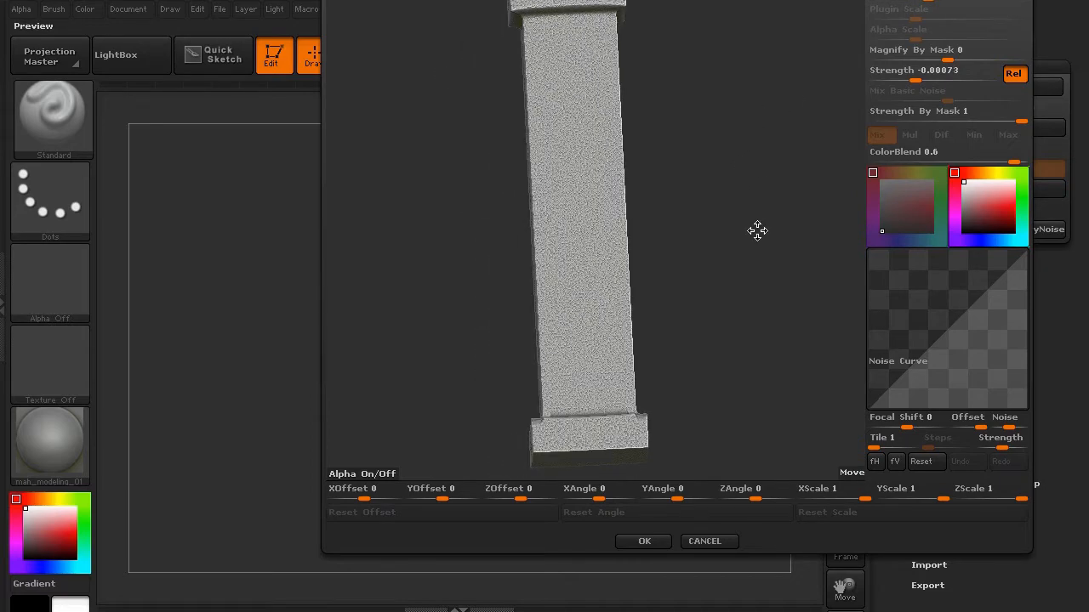
{"action": "left_click", "coordinate": [644, 542]}
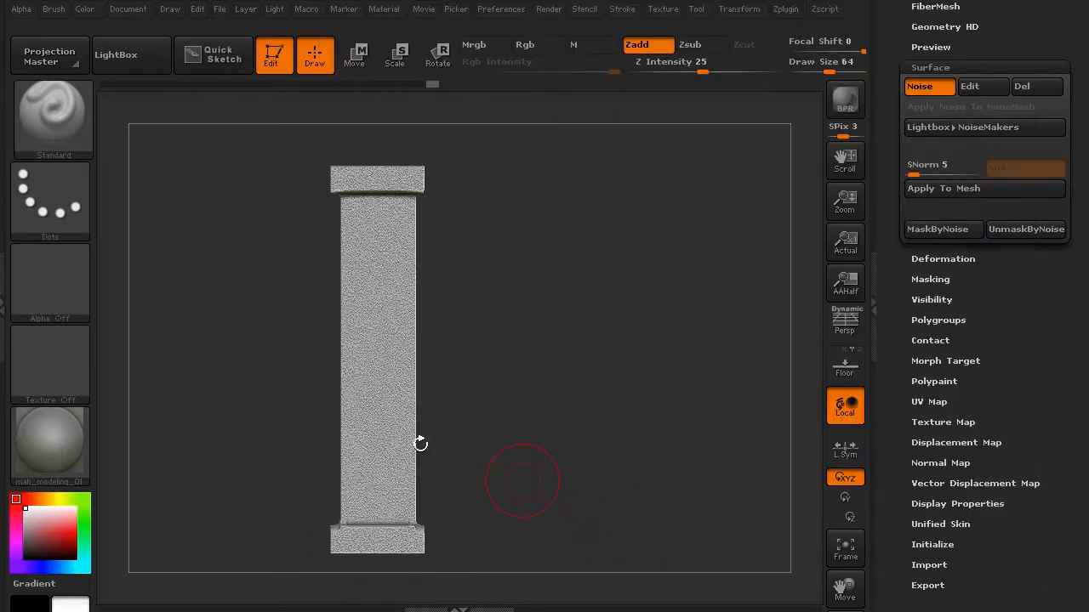
- Bake the noise into the pillar with Apply To Mesh, re-enable Noise and apply it again
{"action": "key", "text": "f"}
{"action": "left_click_drag", "start_coordinate": [220, 417], "coordinate": [769, 384]}
{"action": "scroll", "coordinate": [1021, 321], "scroll_direction": "up", "scroll_amount": 5}
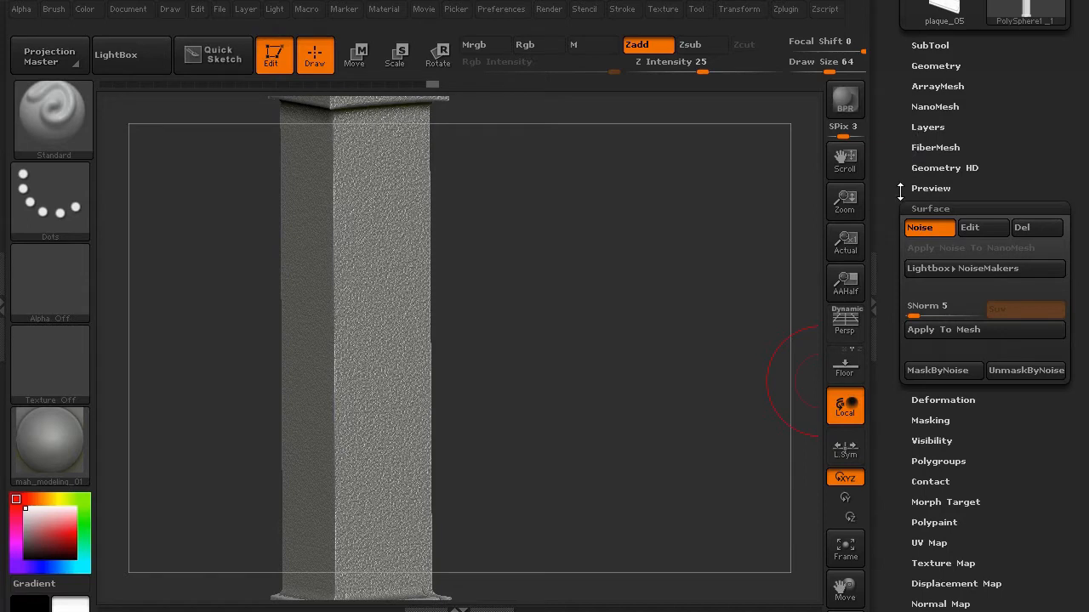
{"action": "left_click", "coordinate": [918, 338]}
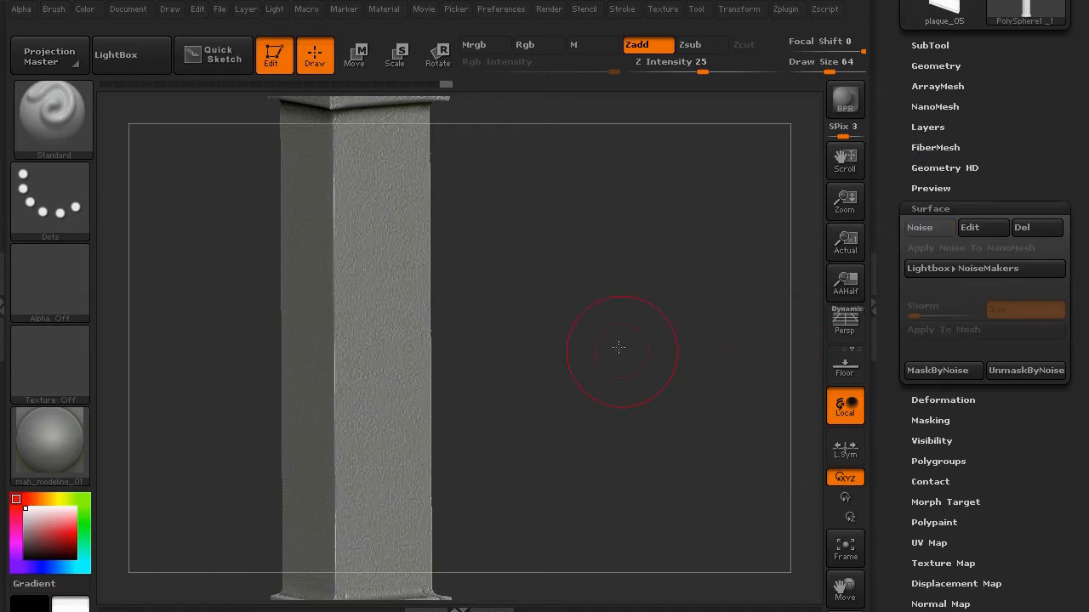
{"action": "left_click_drag", "start_coordinate": [619, 340], "coordinate": [610, 326]}
{"action": "left_click_drag", "start_coordinate": [646, 367], "coordinate": [604, 345], "text": "alt"}
{"action": "left_click", "coordinate": [919, 228]}
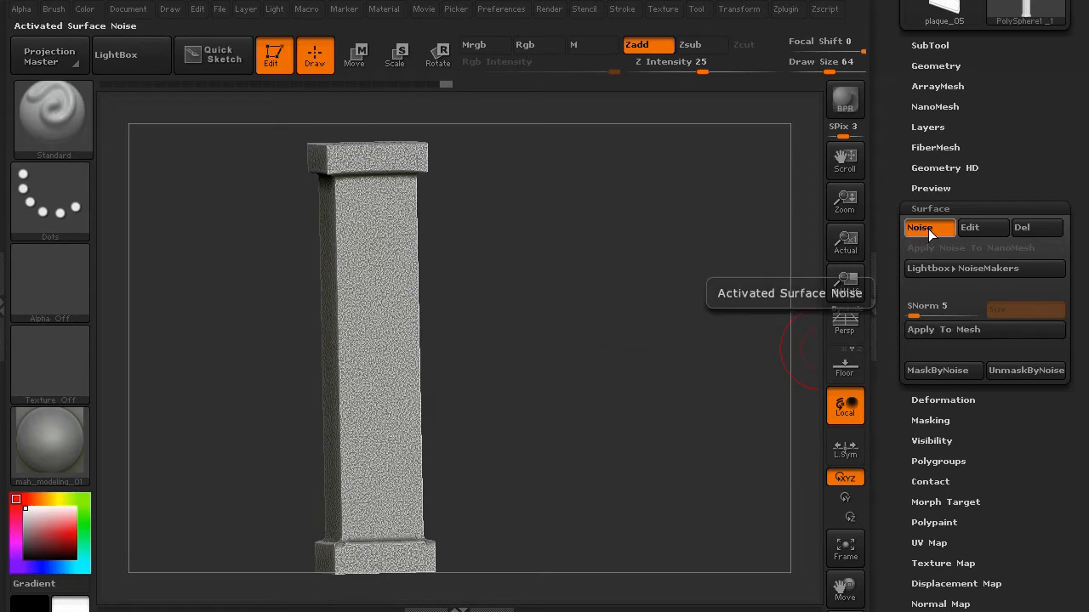
{"action": "left_click", "coordinate": [935, 333]}
{"action": "mouse_move", "coordinate": [581, 335]}
{"action": "left_mouse_down"}
{"action": "mouse_move", "coordinate": [600, 355]}
{"action": "mouse_move", "coordinate": [586, 357]}
{"action": "mouse_move", "coordinate": [586, 392]}
{"action": "mouse_move", "coordinate": [590, 381]}
{"action": "left_mouse_up"}
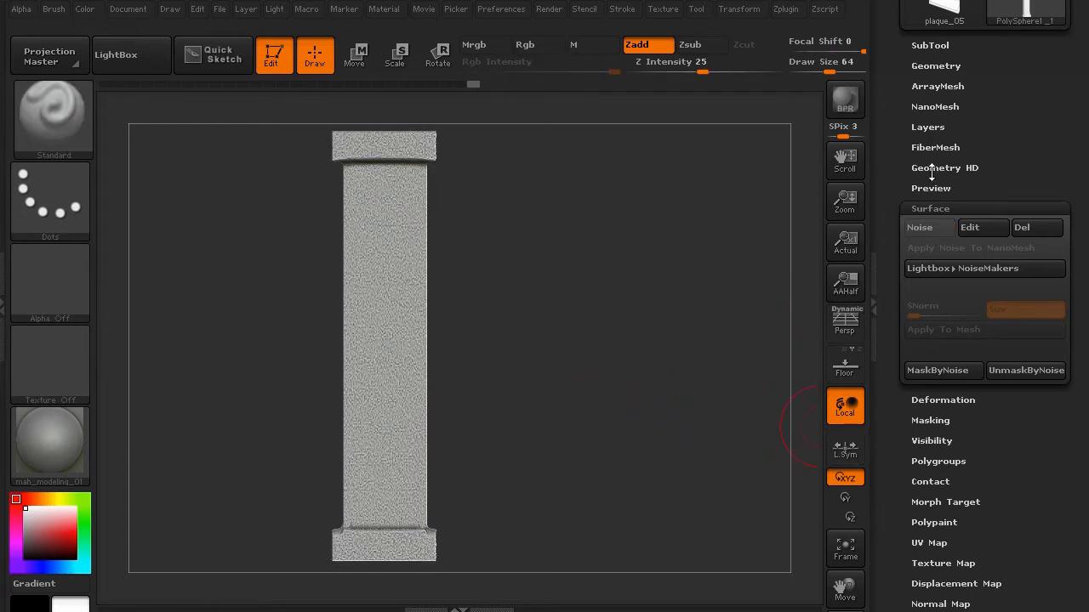
- Set Untitled Layer 1 strength to 1, then hide that layer to reveal the smooth column
{"action": "left_click", "coordinate": [931, 127]}
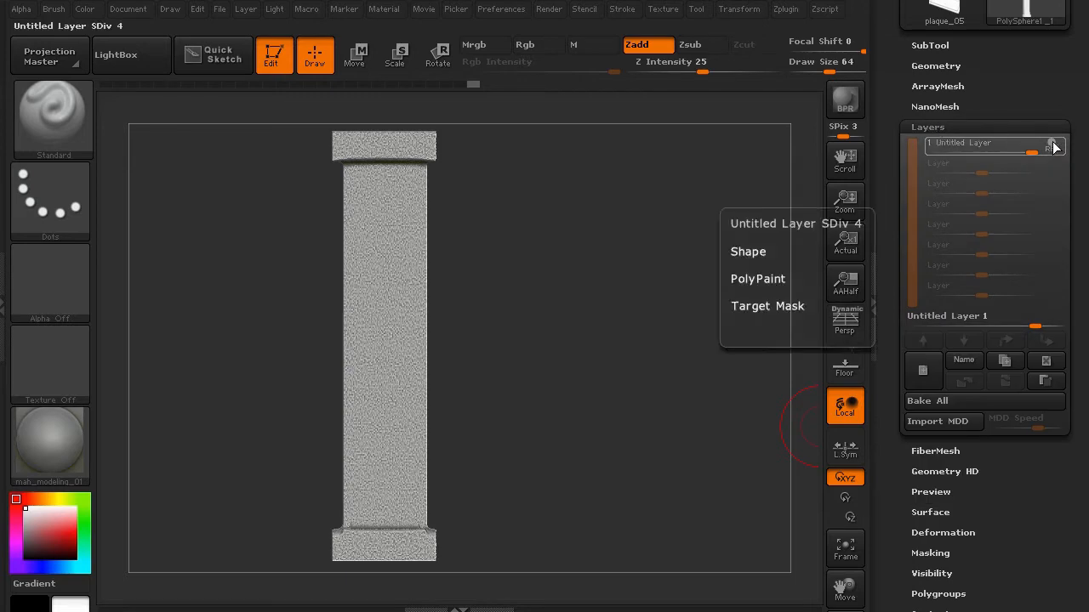
{"action": "left_click_drag", "start_coordinate": [1032, 151], "coordinate": [1010, 146]}
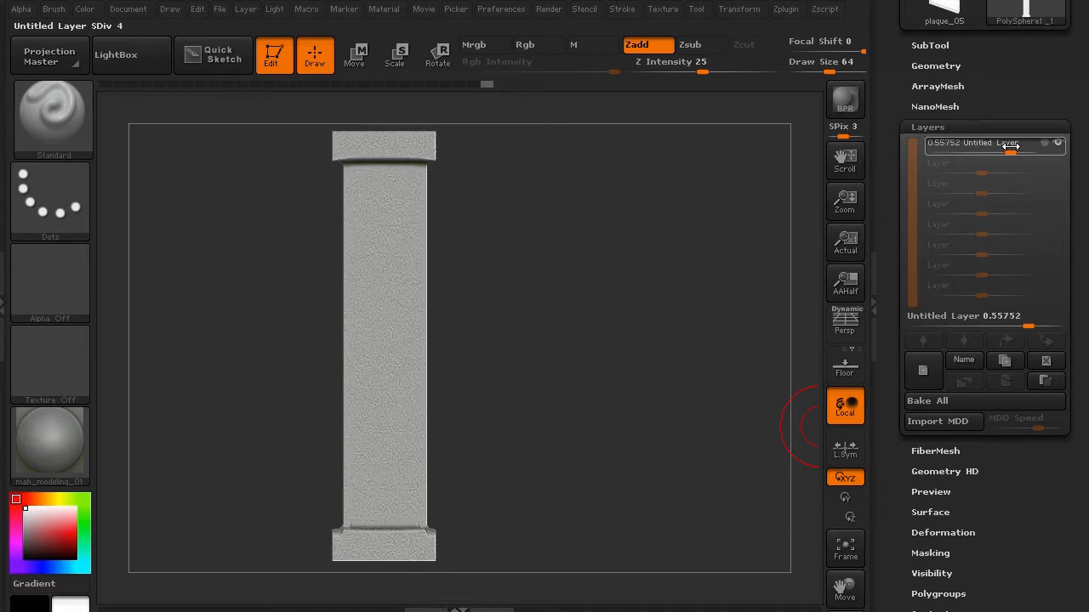
{"action": "left_click_drag", "start_coordinate": [1029, 145], "coordinate": [1048, 148]}
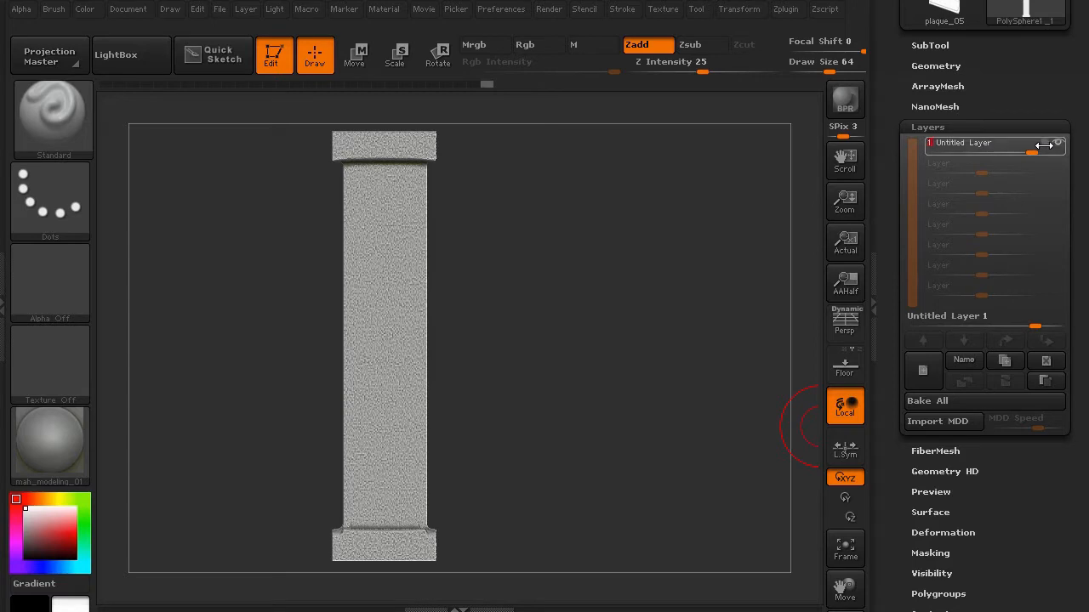
{"action": "left_click", "coordinate": [1058, 143]}
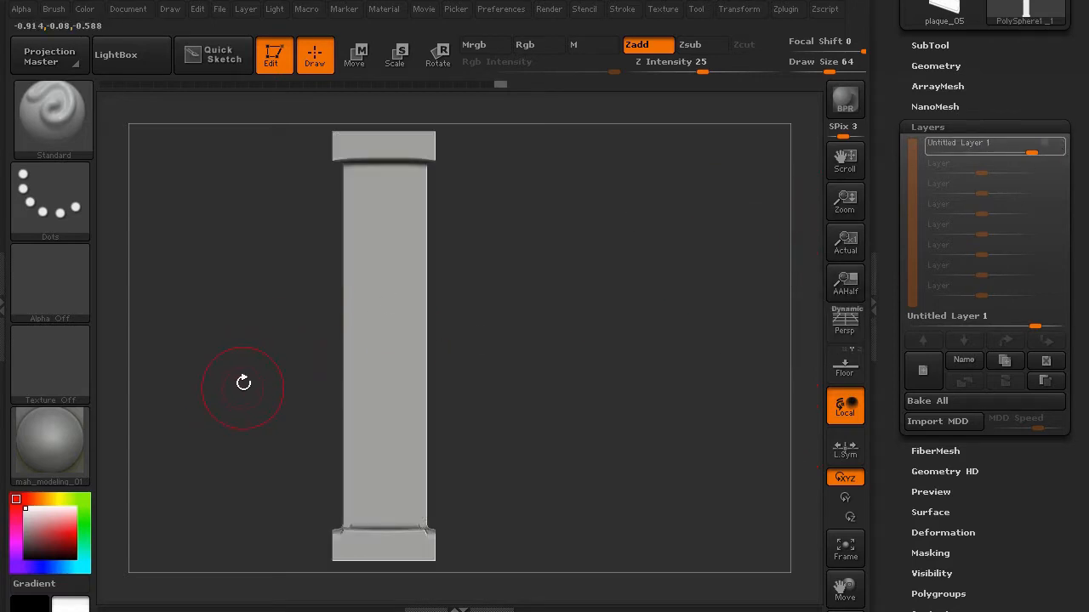
{"action": "mouse_move", "coordinate": [243, 383]}
{"action": "left_mouse_down"}
{"action": "mouse_move", "coordinate": [301, 382]}
{"action": "mouse_move", "coordinate": [300, 392]}
{"action": "mouse_move", "coordinate": [261, 387]}
{"action": "left_mouse_up"}
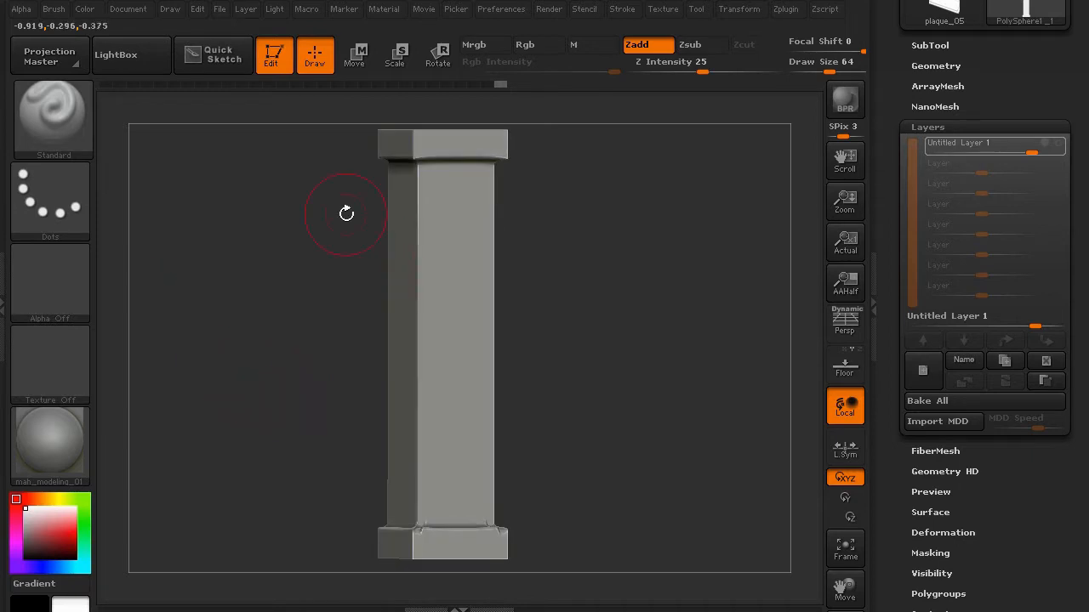
- Switch to the Flatten brush with Rgb off, Z Intensity 32 and a smaller Draw Size
{"action": "left_click", "coordinate": [57, 118]}
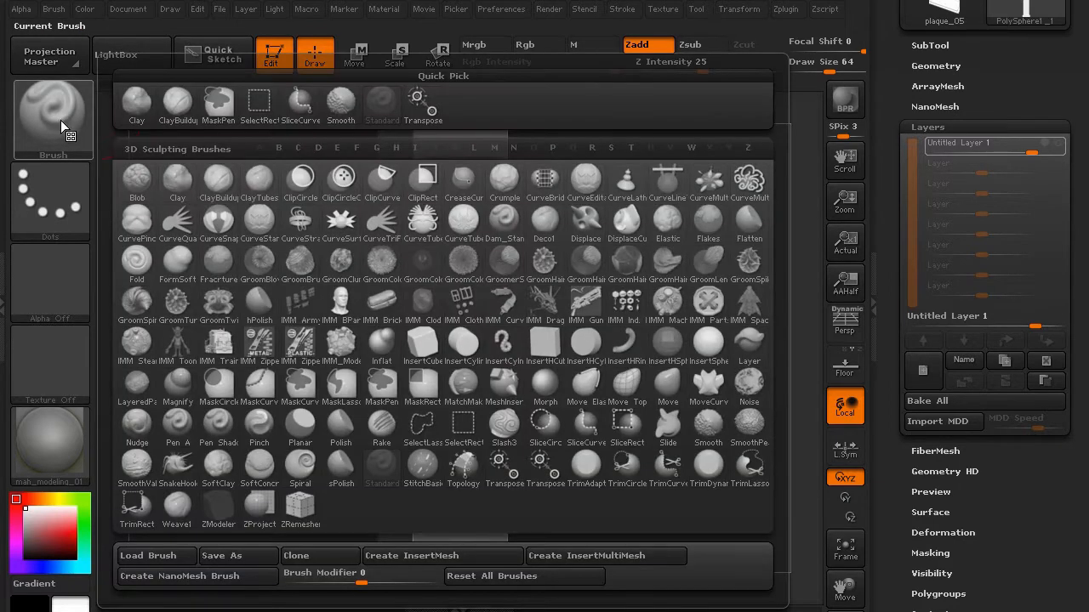
{"action": "key", "text": "f"}
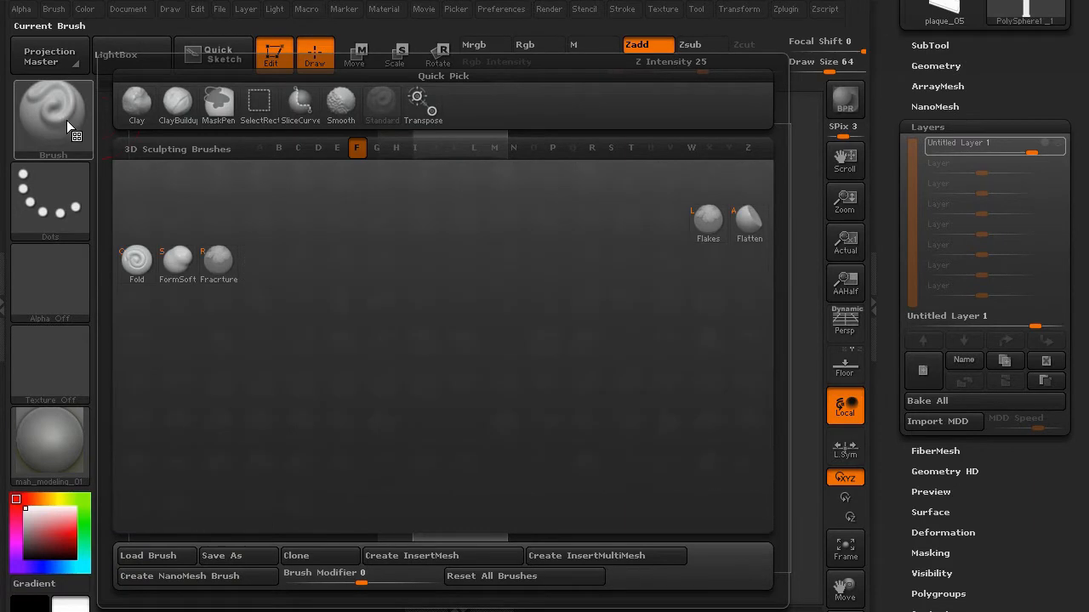
{"action": "left_click", "coordinate": [729, 221]}
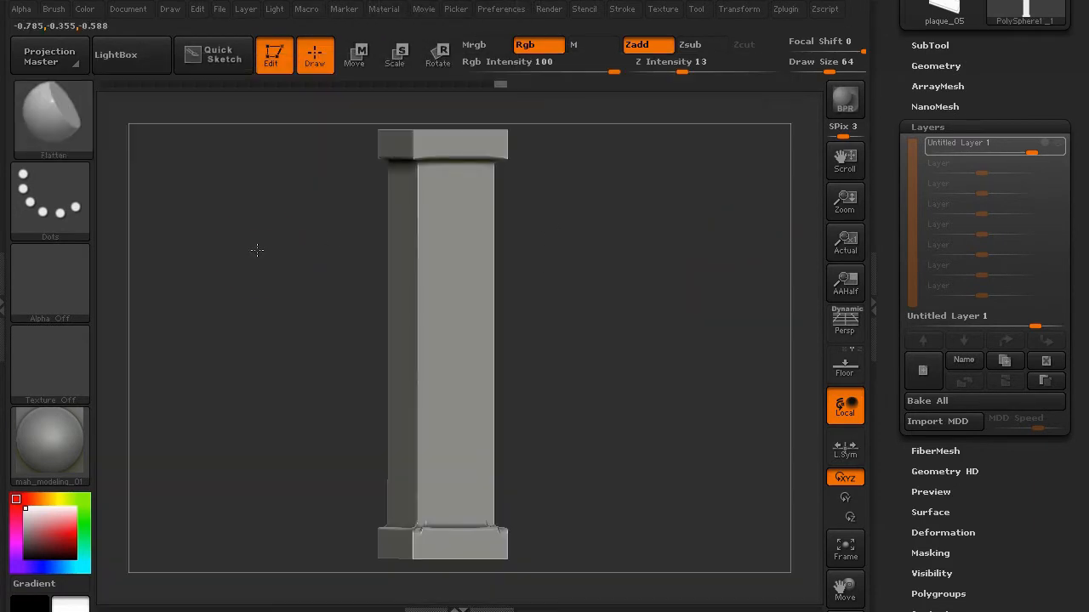
{"action": "left_click_drag", "start_coordinate": [255, 250], "coordinate": [270, 311], "text": "alt"}
{"action": "left_click", "coordinate": [527, 46]}
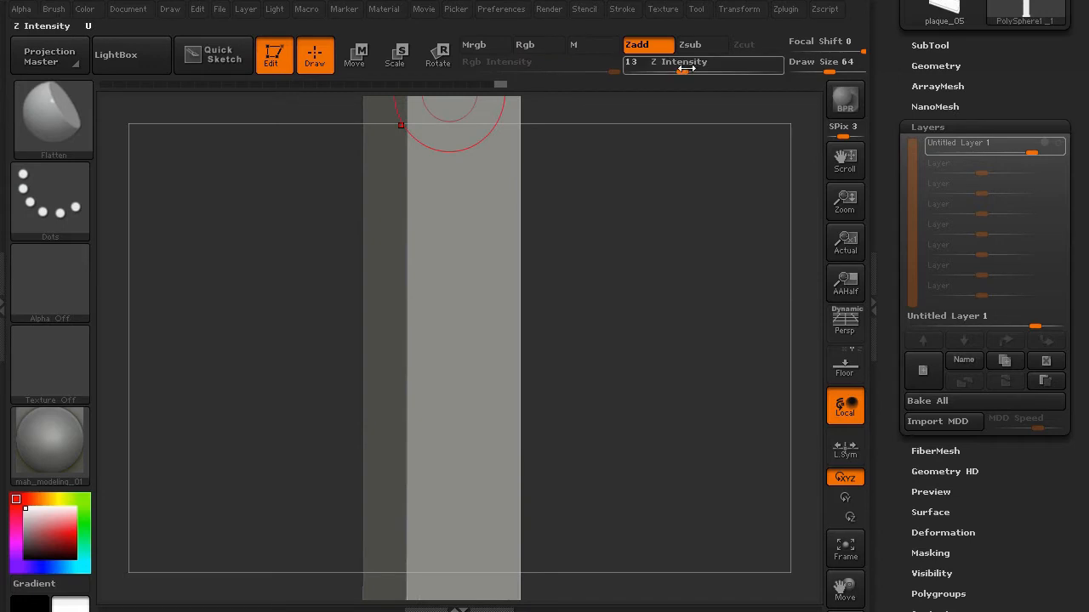
{"action": "left_click_drag", "start_coordinate": [685, 68], "coordinate": [715, 61]}
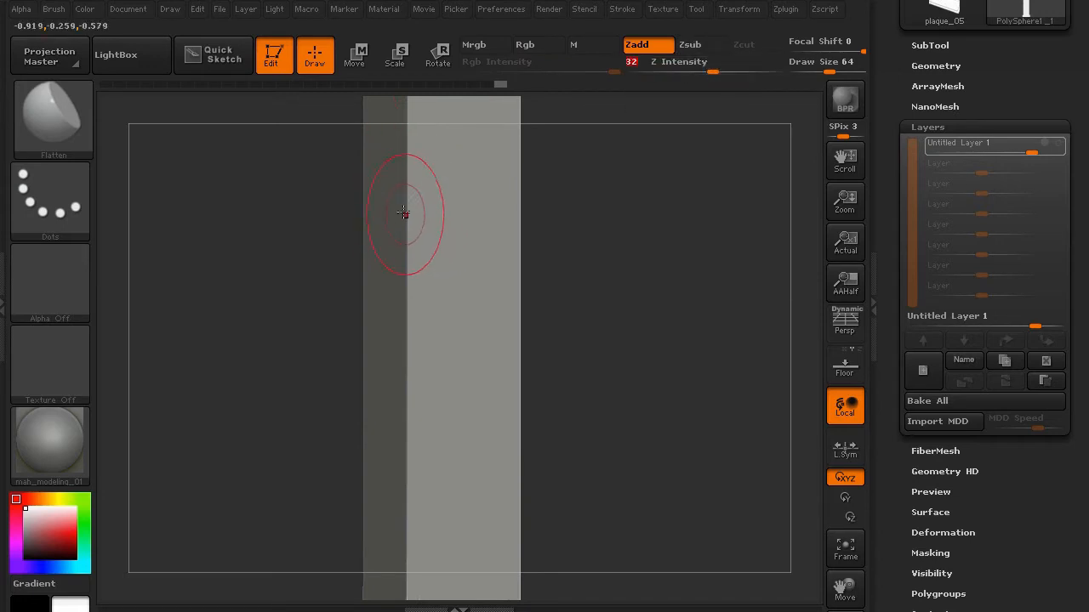
{"action": "key", "text": "bracketleft"}
{"action": "key", "text": "bracketleft"}
{"action": "key", "text": "bracketleft"}
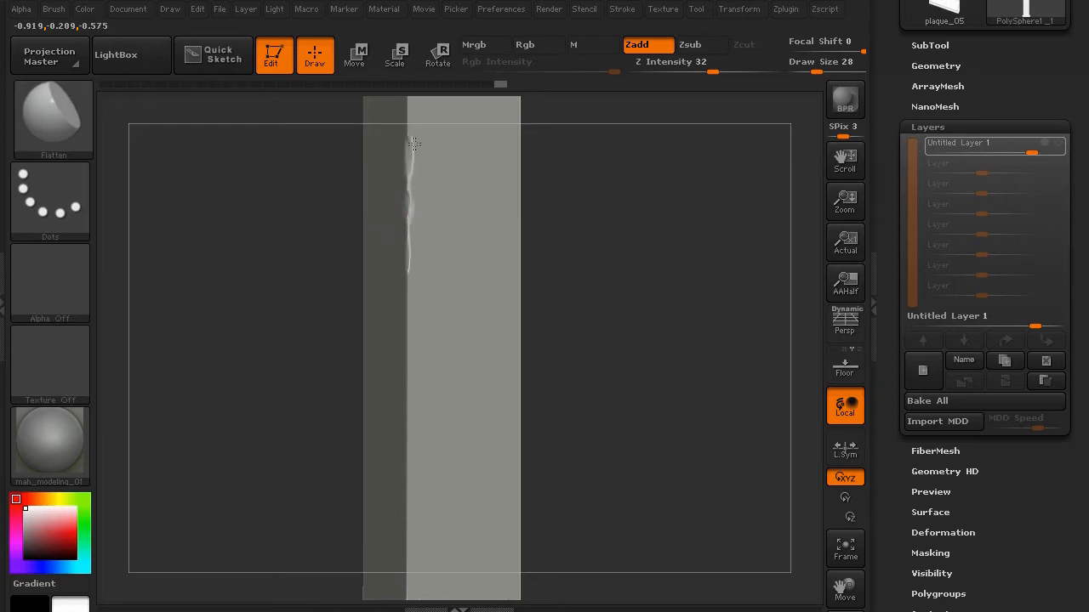
- Flatten chips into the column's upper edge and wear down its vertical edge
{"action": "left_click_drag", "start_coordinate": [413, 145], "coordinate": [412, 123]}
{"action": "mouse_move", "coordinate": [264, 251]}
{"action": "left_mouse_down"}
{"action": "mouse_move", "coordinate": [235, 371]}
{"action": "mouse_move", "coordinate": [284, 294]}
{"action": "mouse_move", "coordinate": [387, 235]}
{"action": "mouse_move", "coordinate": [414, 243]}
{"action": "left_mouse_up"}
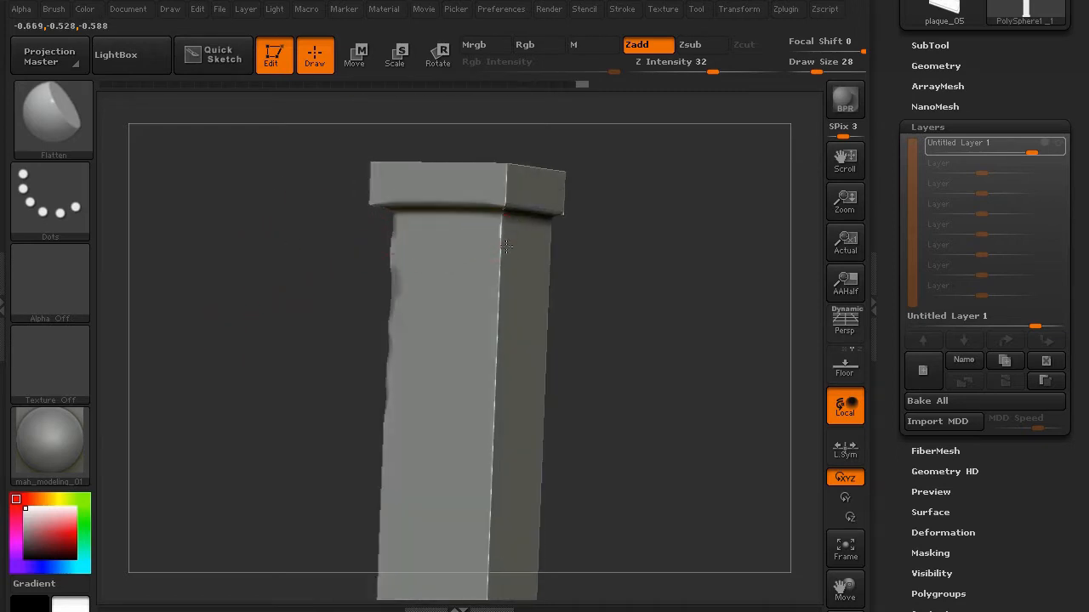
{"action": "left_click_drag", "start_coordinate": [506, 246], "coordinate": [502, 314]}
{"action": "left_click_drag", "start_coordinate": [494, 388], "coordinate": [491, 444]}
{"action": "left_click_drag", "start_coordinate": [335, 376], "coordinate": [285, 132]}
{"action": "left_click_drag", "start_coordinate": [290, 302], "coordinate": [500, 370]}
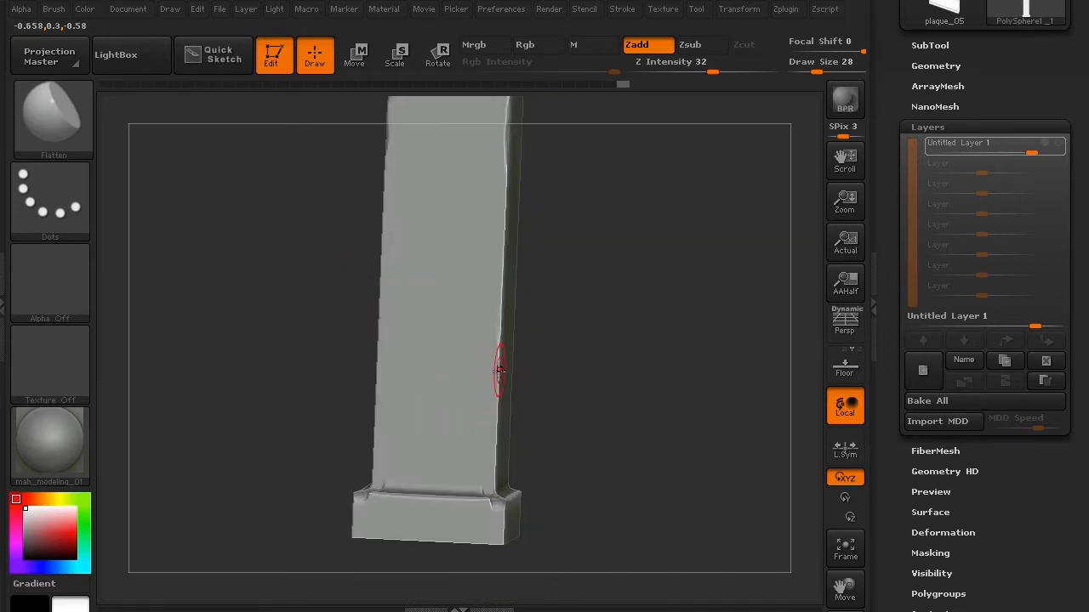
{"action": "left_click_drag", "start_coordinate": [485, 423], "coordinate": [488, 457]}
- Wear down the base ledge and chip its front and left corners
{"action": "left_click_drag", "start_coordinate": [310, 319], "coordinate": [326, 379]}
{"action": "mouse_move", "coordinate": [486, 488]}
{"action": "left_mouse_down"}
{"action": "mouse_move", "coordinate": [480, 499]}
{"action": "mouse_move", "coordinate": [487, 470]}
{"action": "left_mouse_up"}
{"action": "left_click_drag", "start_coordinate": [323, 347], "coordinate": [187, 340]}
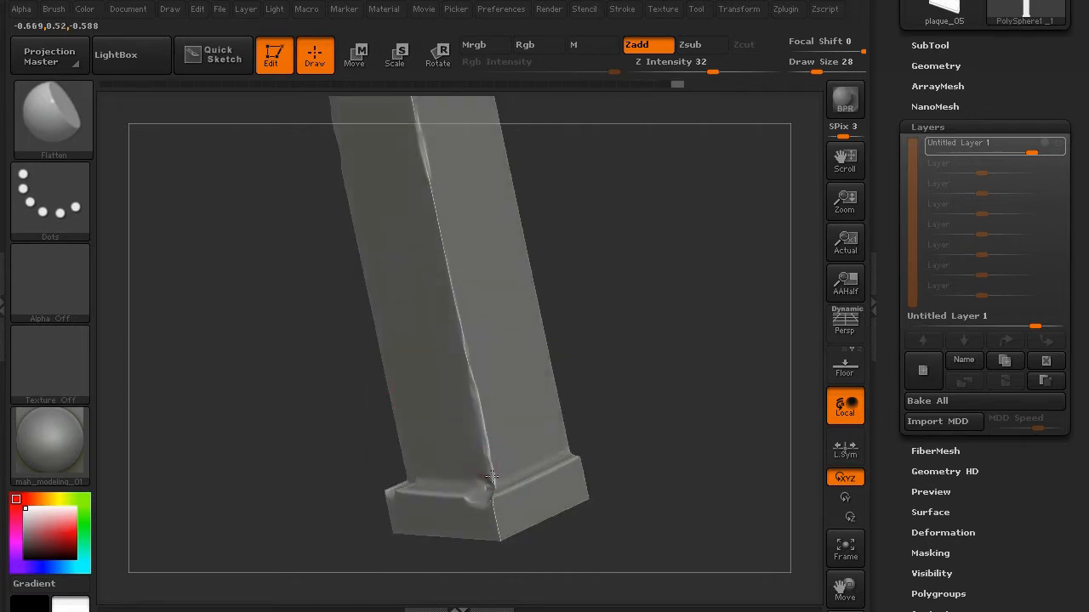
{"action": "left_click_drag", "start_coordinate": [494, 470], "coordinate": [498, 527]}
{"action": "mouse_move", "coordinate": [332, 345]}
{"action": "left_mouse_down"}
{"action": "mouse_move", "coordinate": [223, 329]}
{"action": "mouse_move", "coordinate": [237, 369]}
{"action": "left_mouse_up"}
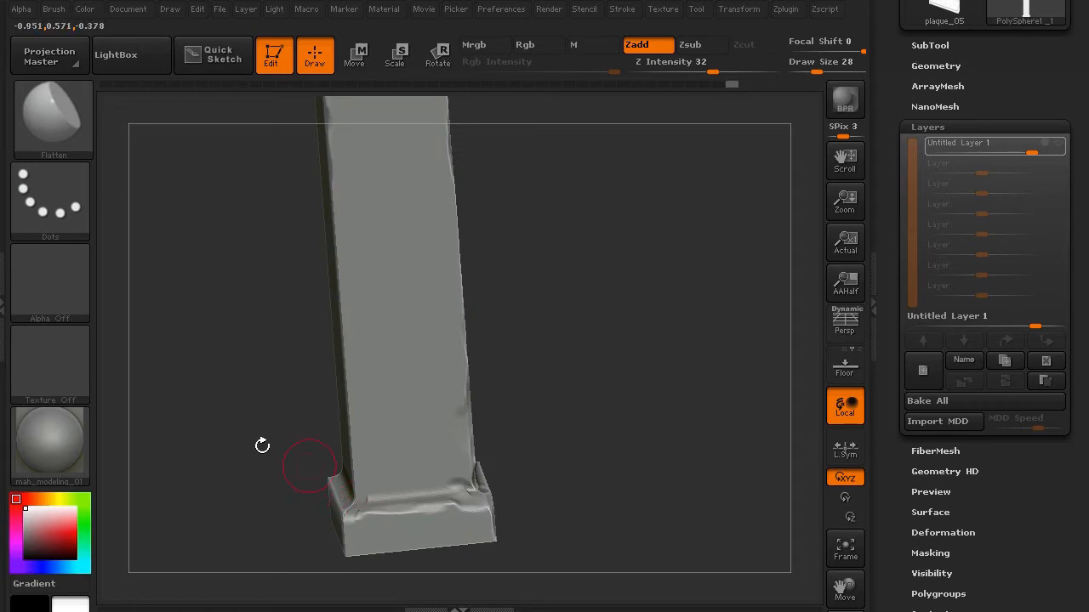
{"action": "left_click_drag", "start_coordinate": [262, 445], "coordinate": [335, 496]}
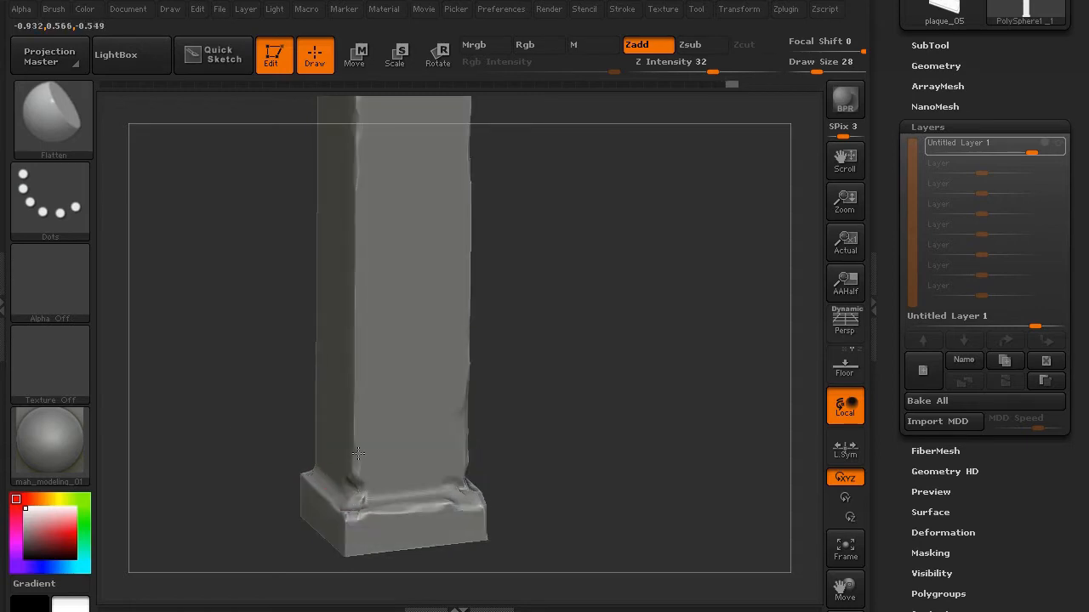
{"action": "mouse_move", "coordinate": [290, 408]}
{"action": "left_mouse_down"}
{"action": "mouse_move", "coordinate": [231, 311]}
{"action": "mouse_move", "coordinate": [277, 433]}
{"action": "mouse_move", "coordinate": [314, 476]}
{"action": "mouse_move", "coordinate": [365, 460]}
{"action": "left_mouse_up"}
{"action": "left_click_drag", "start_coordinate": [228, 378], "coordinate": [287, 402]}
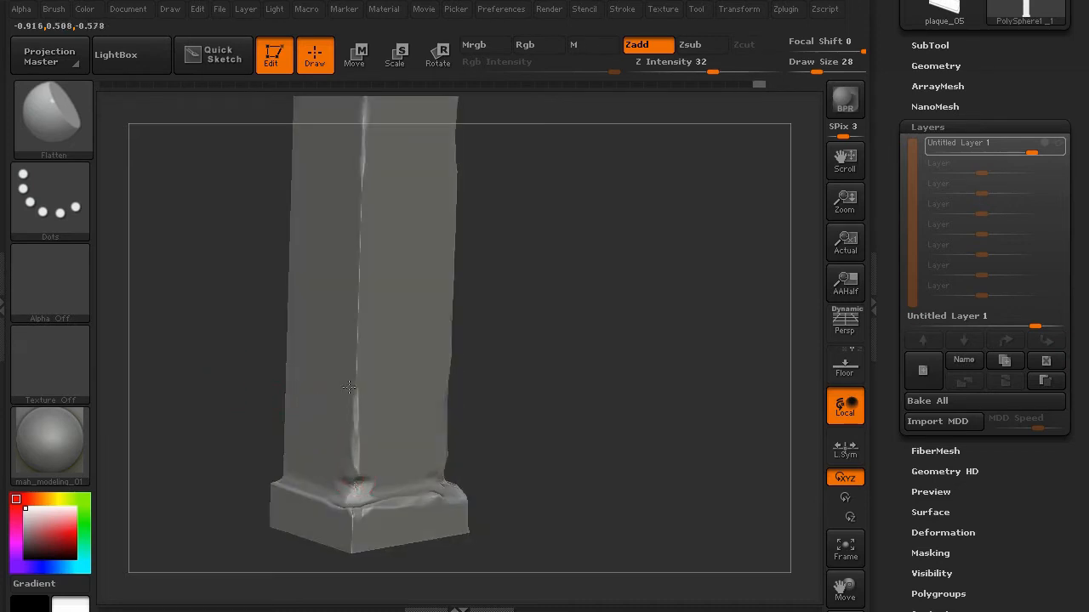
- Bevel and wear the base's top right edge
{"action": "left_click_drag", "start_coordinate": [204, 369], "coordinate": [240, 453]}
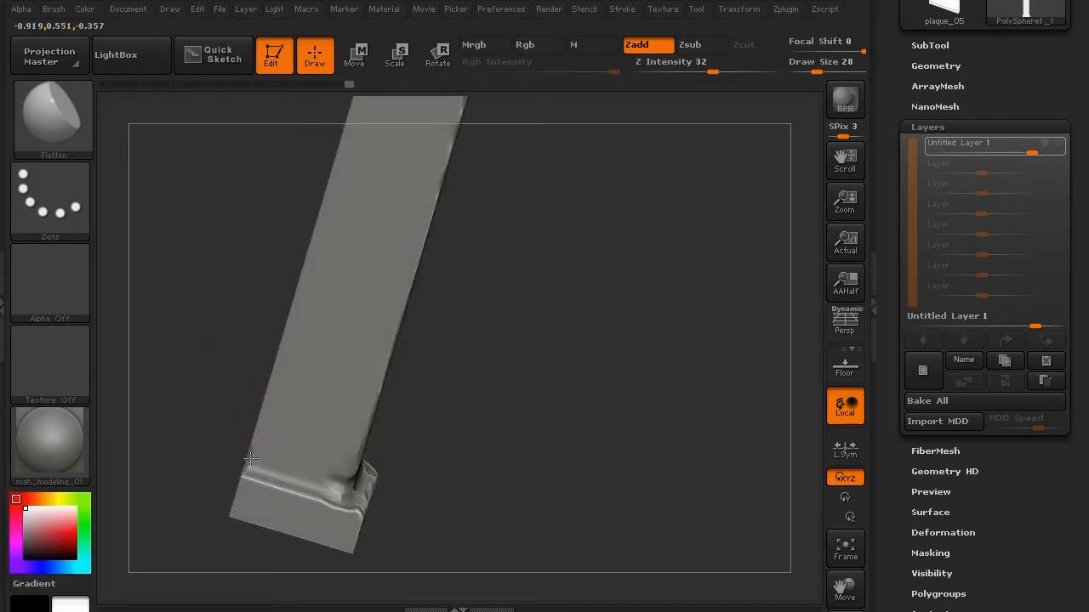
{"action": "left_click_drag", "start_coordinate": [253, 323], "coordinate": [255, 459]}
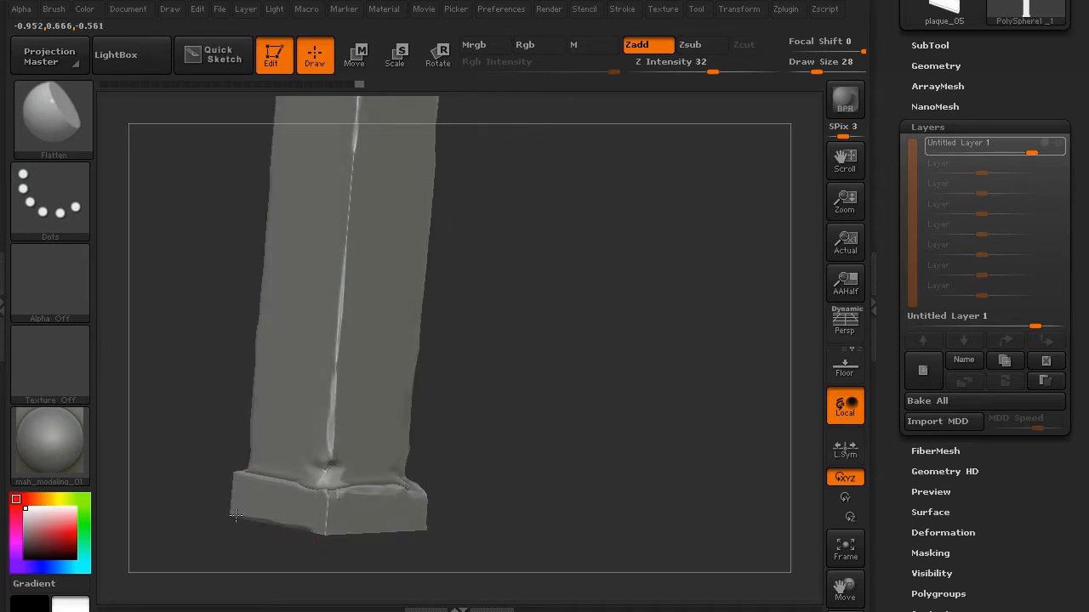
{"action": "left_click_drag", "start_coordinate": [298, 565], "coordinate": [339, 522]}
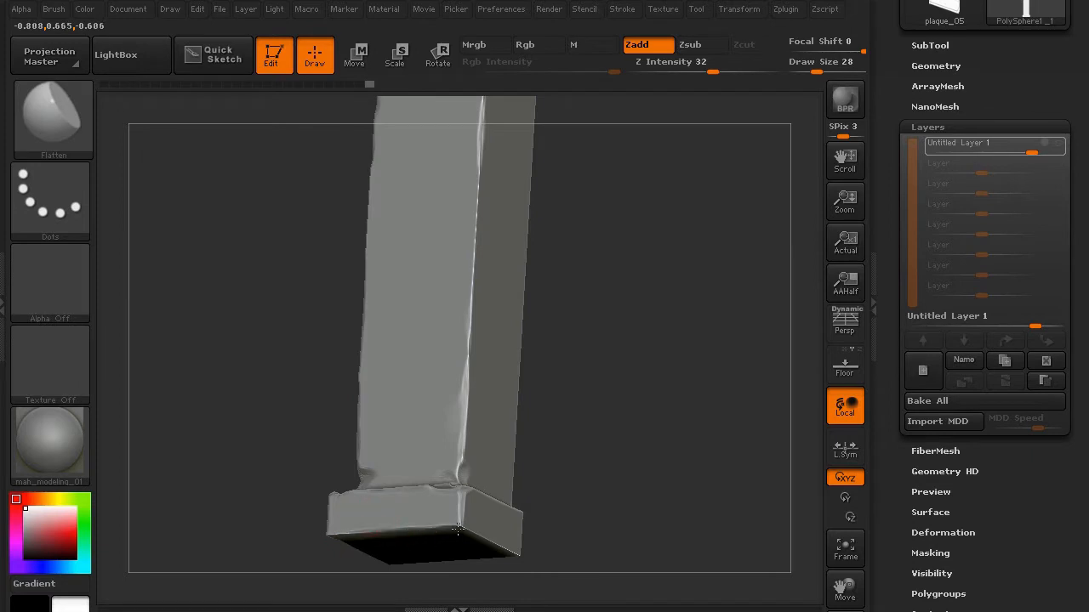
{"action": "left_click_drag", "start_coordinate": [474, 500], "coordinate": [479, 503]}
{"action": "mouse_move", "coordinate": [247, 361]}
{"action": "left_mouse_down"}
{"action": "mouse_move", "coordinate": [200, 396]}
{"action": "mouse_move", "coordinate": [275, 431]}
{"action": "left_mouse_up"}
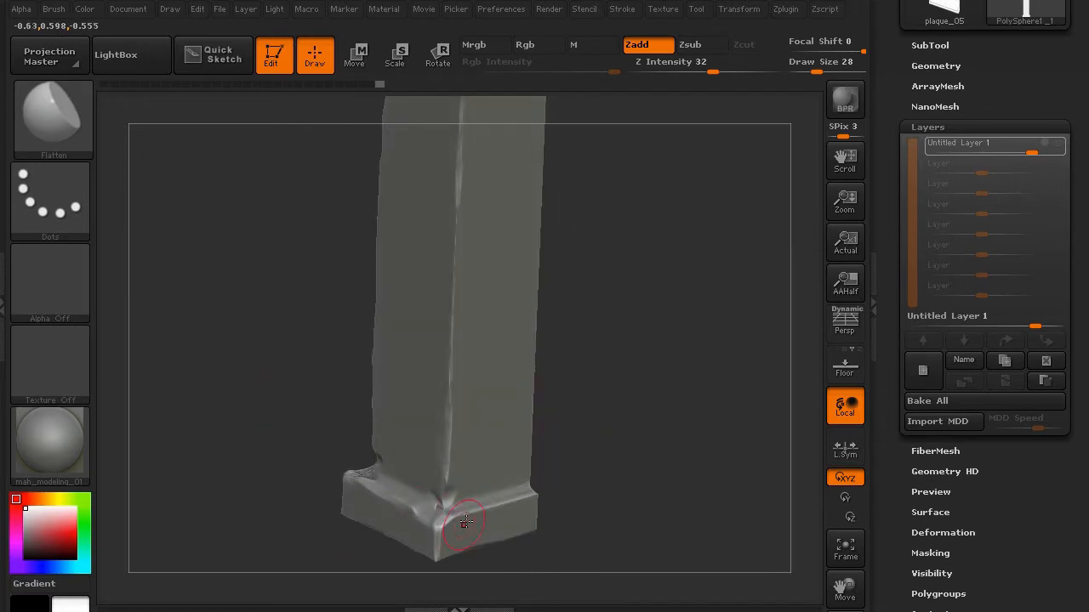
{"action": "left_click_drag", "start_coordinate": [460, 520], "coordinate": [520, 504]}
- Dent and chip the top cap's edges and the shaft just below it, then reframe the column
{"action": "left_click_drag", "start_coordinate": [340, 374], "coordinate": [333, 269]}
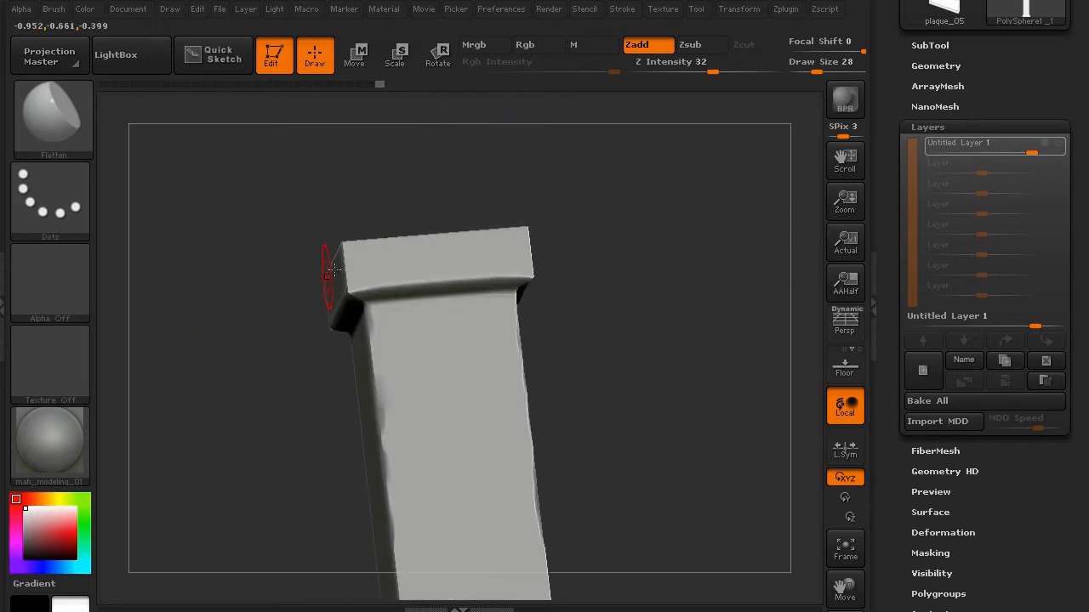
{"action": "left_click_drag", "start_coordinate": [294, 195], "coordinate": [384, 213]}
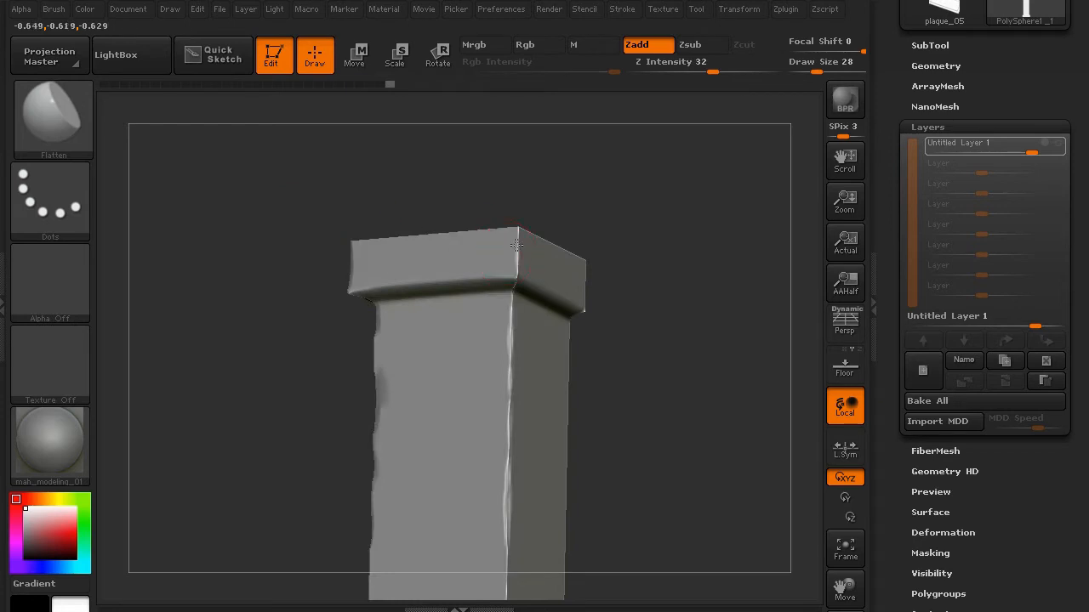
{"action": "mouse_move", "coordinate": [465, 217]}
{"action": "left_mouse_down"}
{"action": "mouse_move", "coordinate": [409, 187]}
{"action": "mouse_move", "coordinate": [489, 273]}
{"action": "mouse_move", "coordinate": [456, 281]}
{"action": "left_mouse_up"}
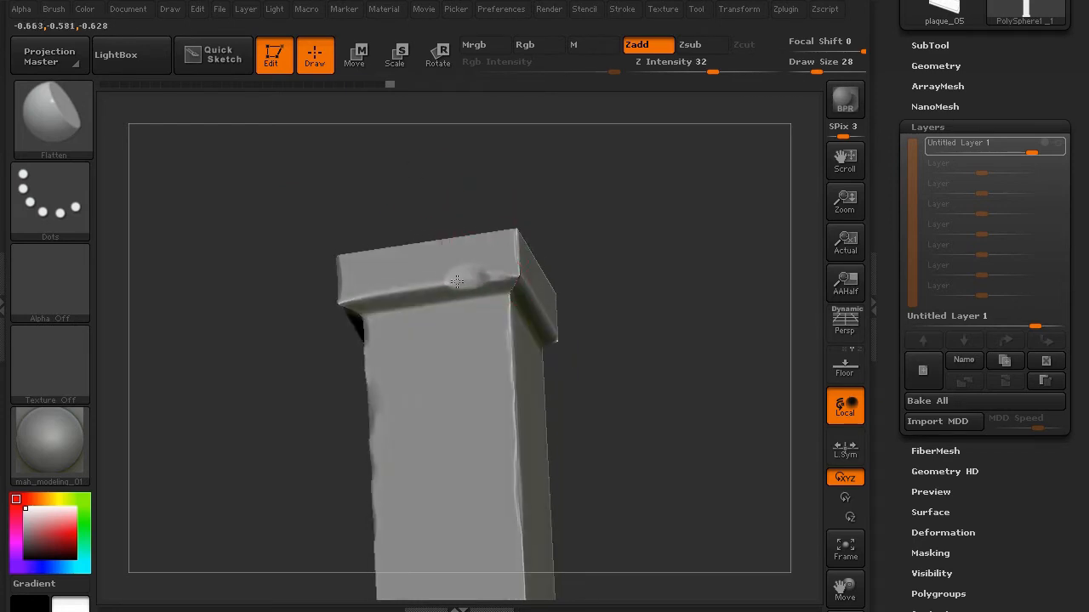
{"action": "mouse_move", "coordinate": [317, 211]}
{"action": "left_mouse_down"}
{"action": "mouse_move", "coordinate": [438, 284]}
{"action": "mouse_move", "coordinate": [360, 287]}
{"action": "left_mouse_up"}
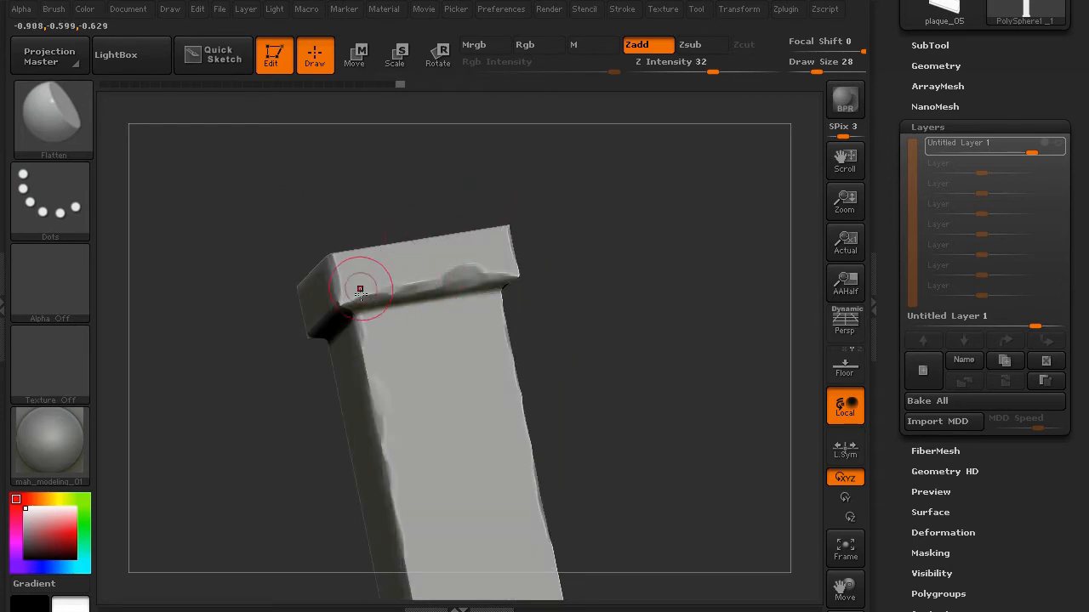
{"action": "left_click_drag", "start_coordinate": [243, 195], "coordinate": [314, 307]}
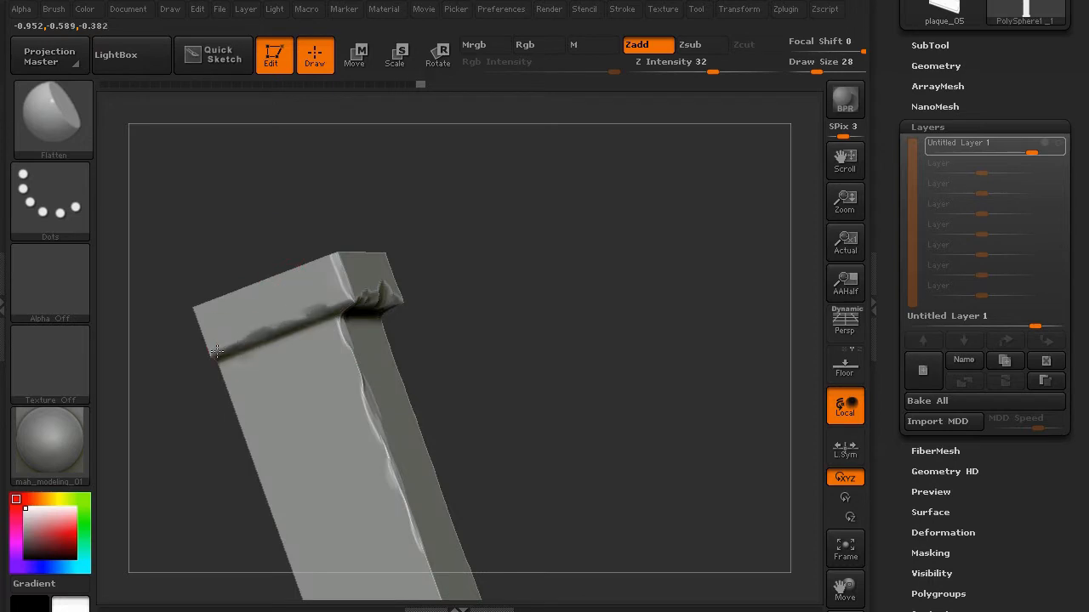
{"action": "left_click_drag", "start_coordinate": [214, 365], "coordinate": [226, 408]}
{"action": "left_click_drag", "start_coordinate": [189, 347], "coordinate": [212, 350]}
{"action": "left_click_drag", "start_coordinate": [213, 348], "coordinate": [196, 308]}
{"action": "left_click_drag", "start_coordinate": [195, 205], "coordinate": [324, 301]}
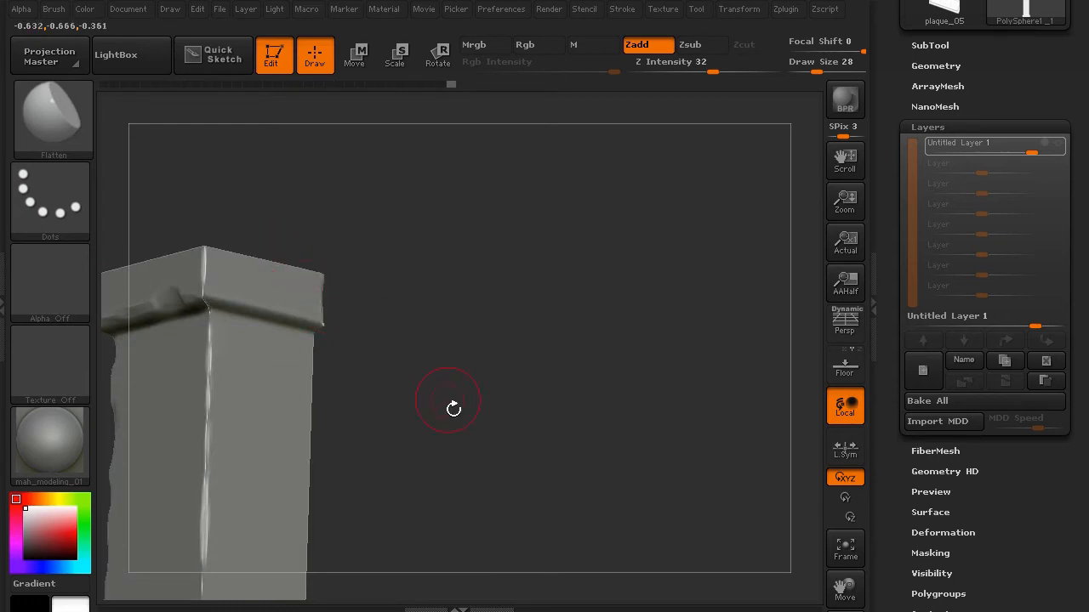
{"action": "left_click_drag", "start_coordinate": [451, 408], "coordinate": [355, 248], "text": "alt"}
{"action": "left_click_drag", "start_coordinate": [145, 302], "coordinate": [389, 209], "text": "alt"}
{"action": "left_click_drag", "start_coordinate": [331, 303], "coordinate": [321, 406]}
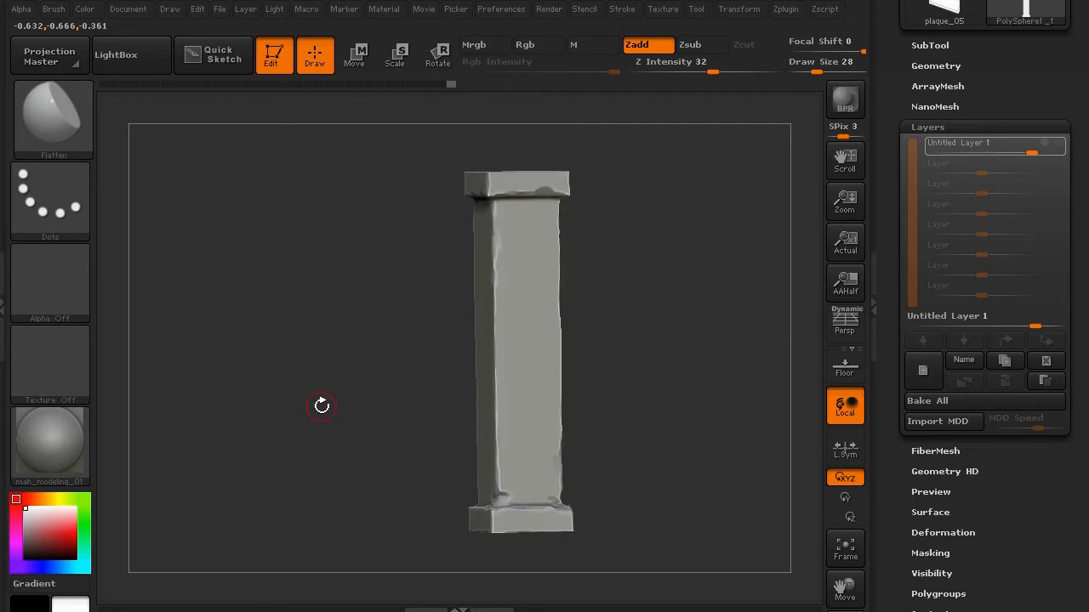
- Turn Untitled Layer 1 back on and inspect the grainy noise over the chipped column
{"action": "left_click", "coordinate": [1058, 142]}
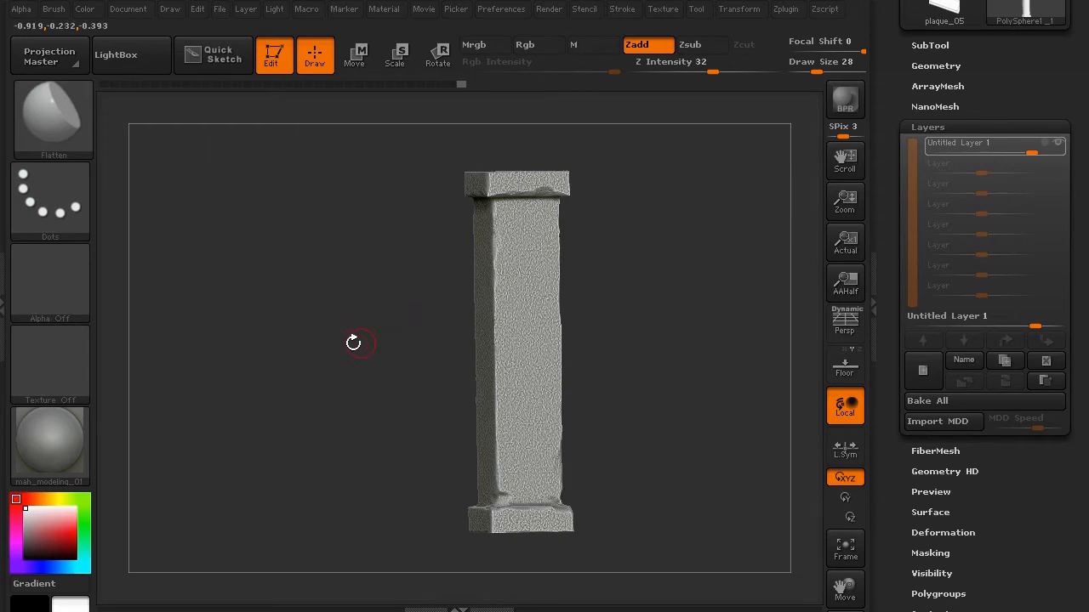
{"action": "left_click_drag", "start_coordinate": [343, 332], "coordinate": [301, 311], "text": "alt"}
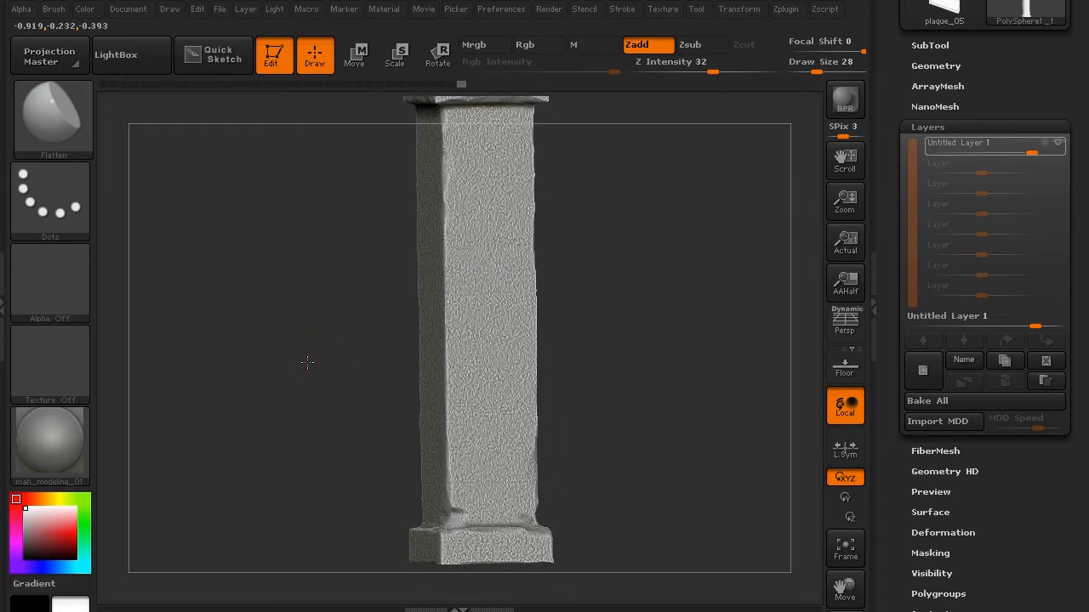
{"action": "left_click_drag", "start_coordinate": [307, 362], "coordinate": [316, 422]}
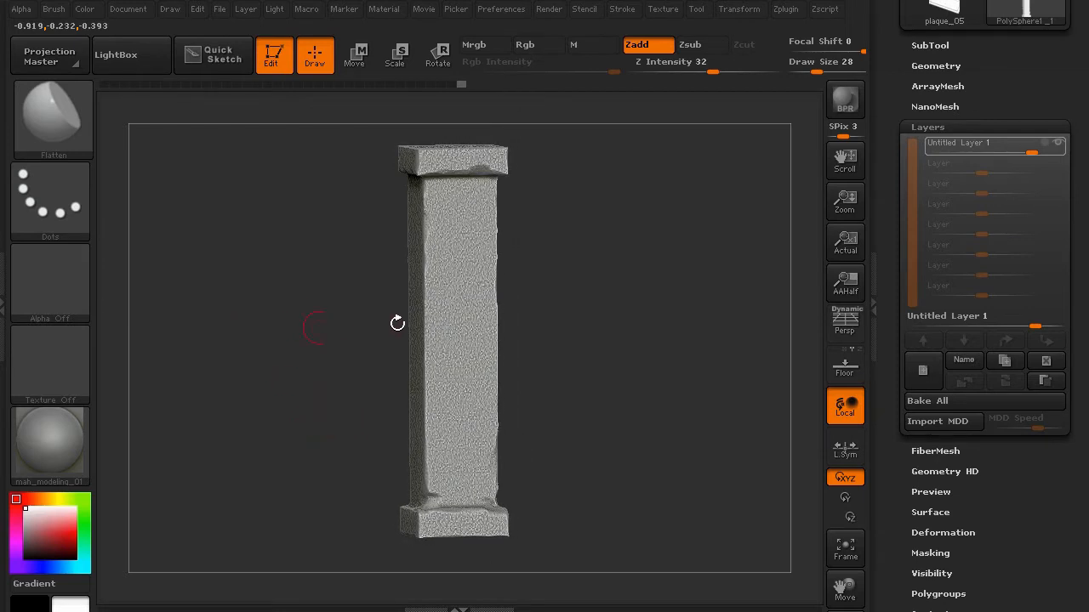
- Add a new sculpt layer and switch to the Standard brush
{"action": "left_click", "coordinate": [922, 370]}
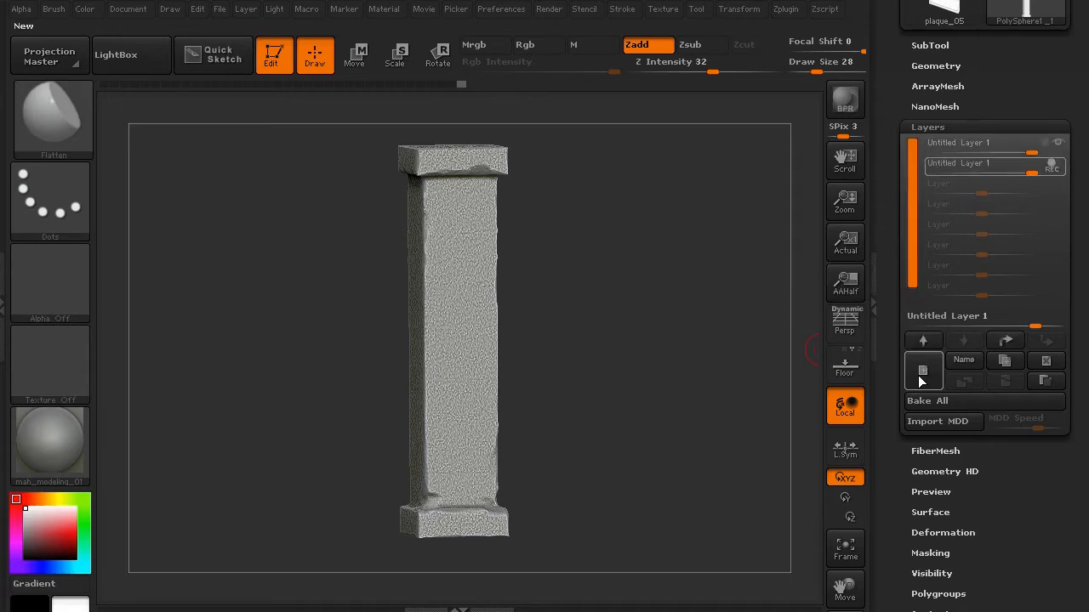
{"action": "left_click", "coordinate": [47, 122]}
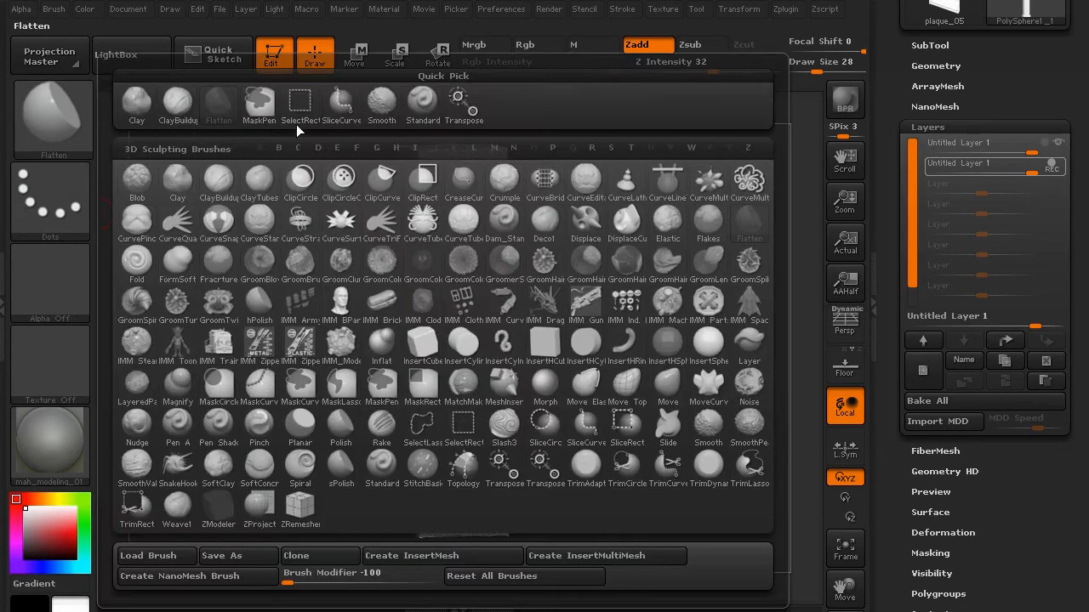
{"action": "left_click", "coordinate": [419, 106]}
- Import fluting-2.jpg as the brush alpha and square the pillar to a front view
{"action": "left_click", "coordinate": [62, 263]}
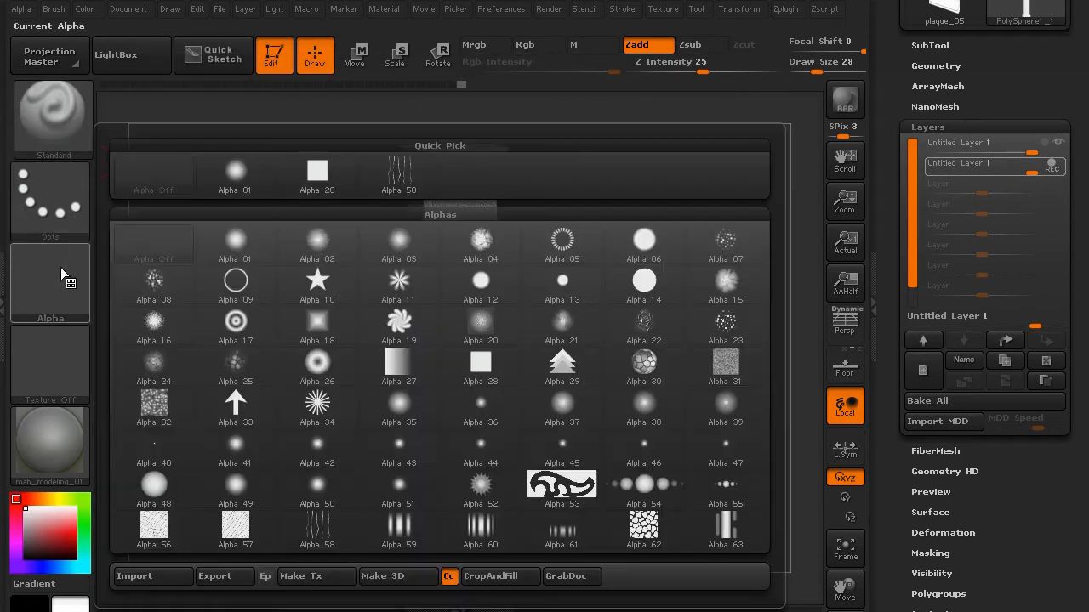
{"action": "left_click", "coordinate": [136, 575]}
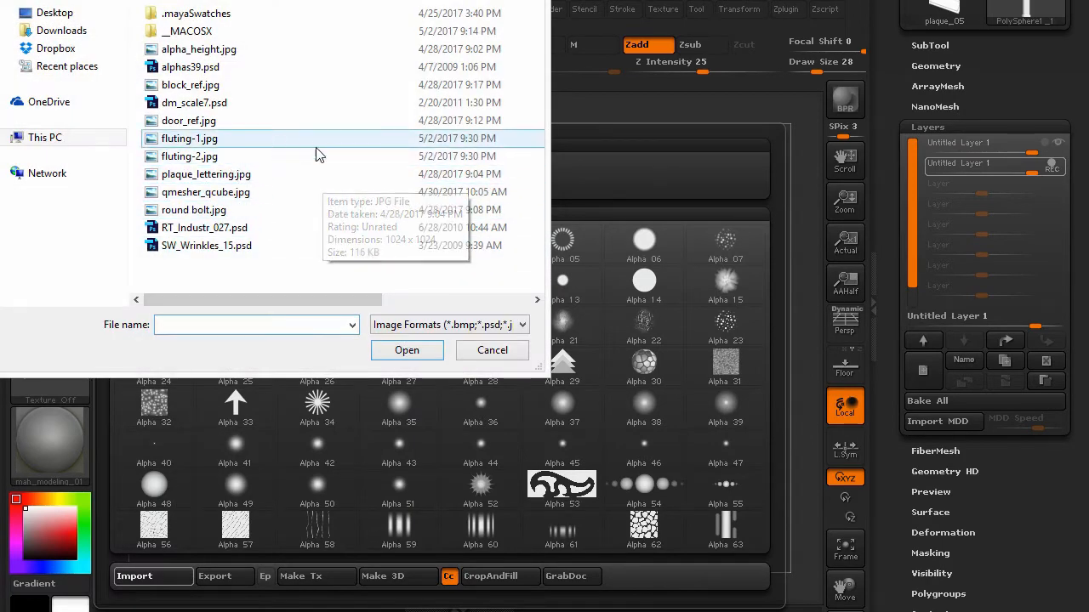
{"action": "left_click", "coordinate": [200, 156]}
{"action": "left_click", "coordinate": [407, 349]}
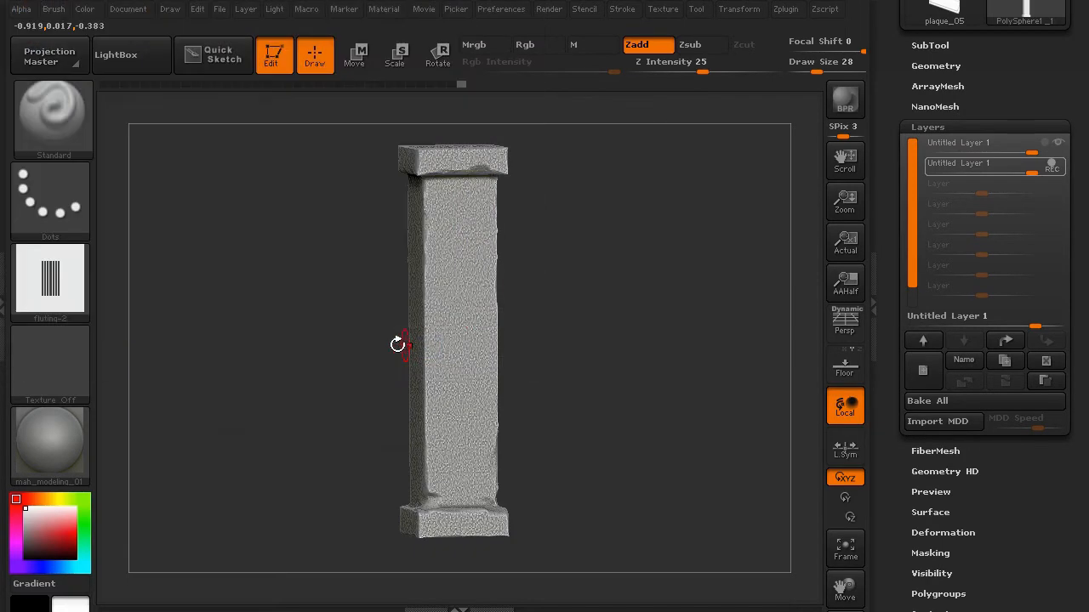
{"action": "left_click_drag", "start_coordinate": [263, 334], "coordinate": [253, 321]}
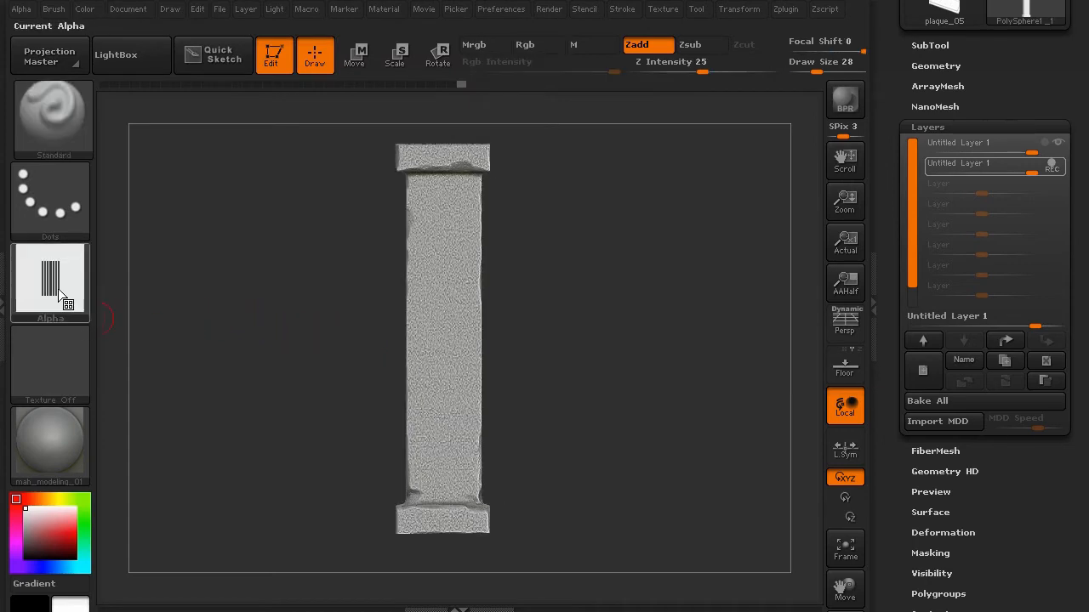
{"action": "mouse_move", "coordinate": [59, 292]}
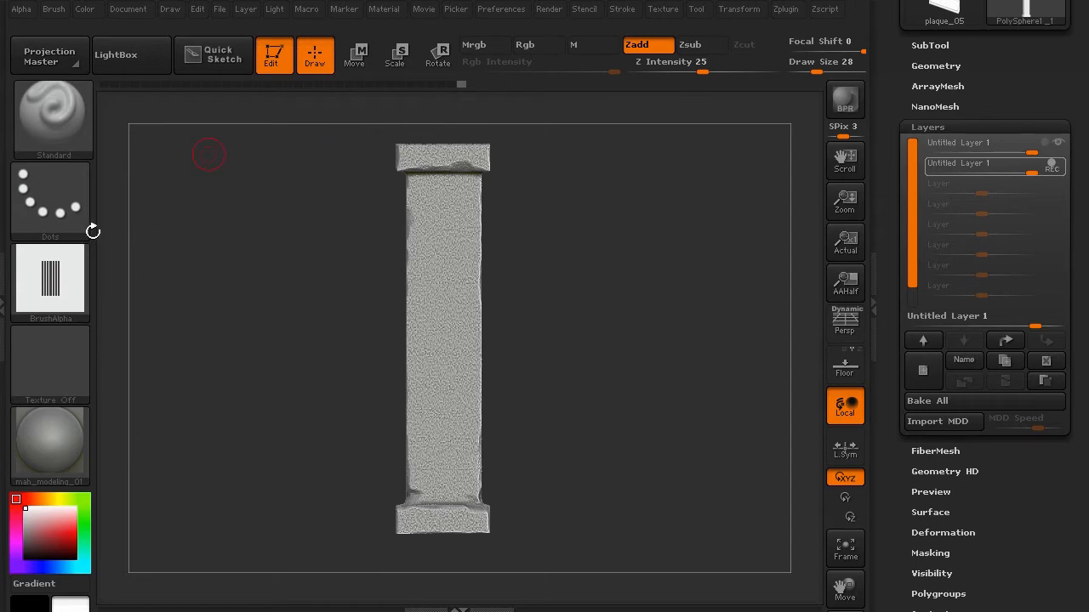
{"action": "left_click", "coordinate": [56, 294]}
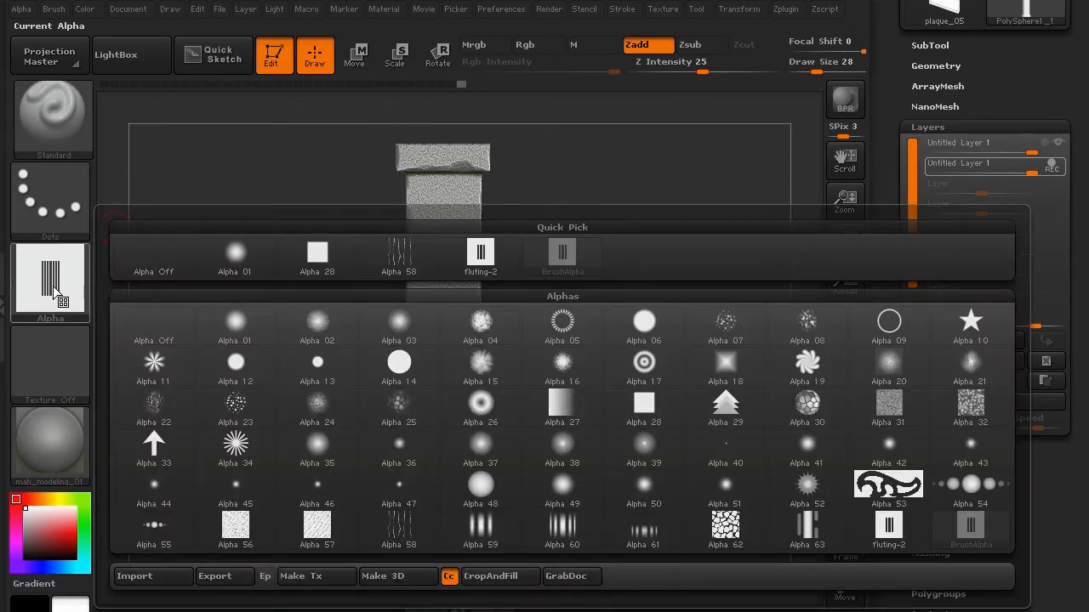
{"action": "left_click", "coordinate": [55, 293]}
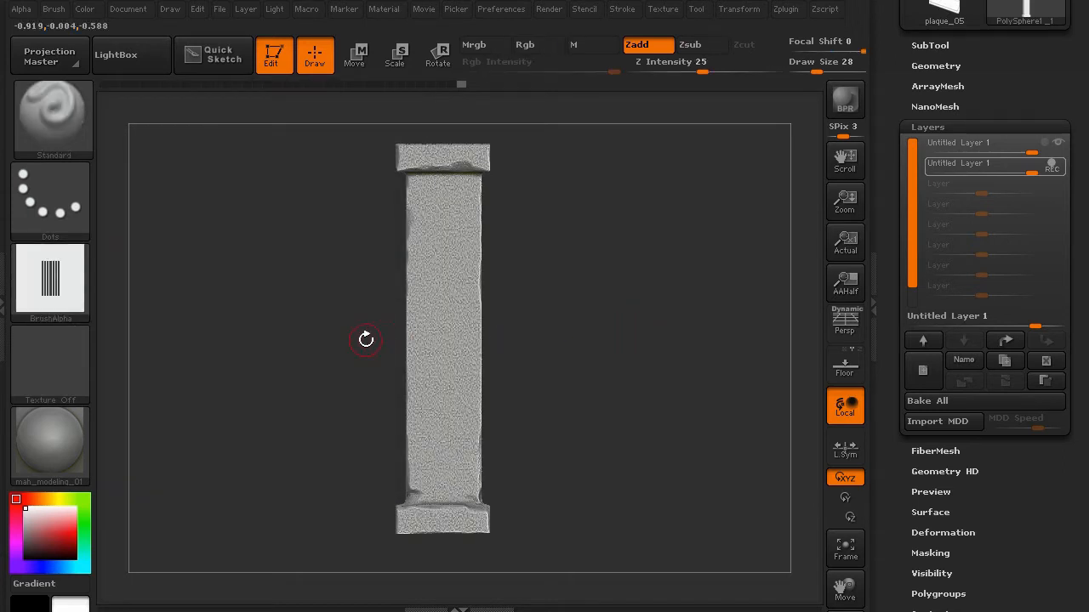
{"action": "left_click", "coordinate": [77, 194]}
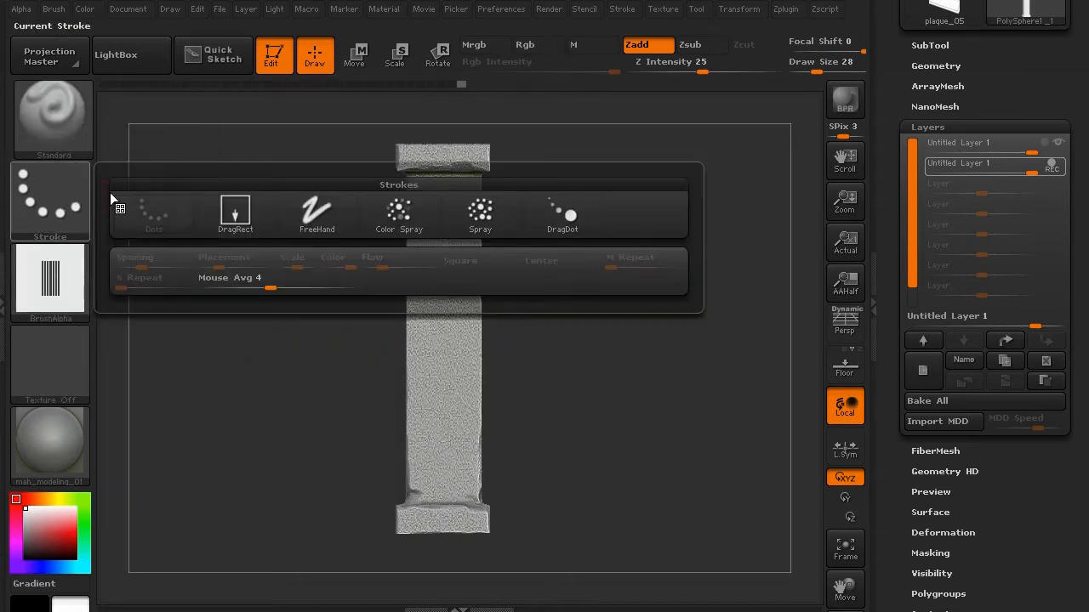
- Switch to the DragRect stroke and trial-stamp flute grooves down the pillar's centre
{"action": "left_click", "coordinate": [227, 212]}
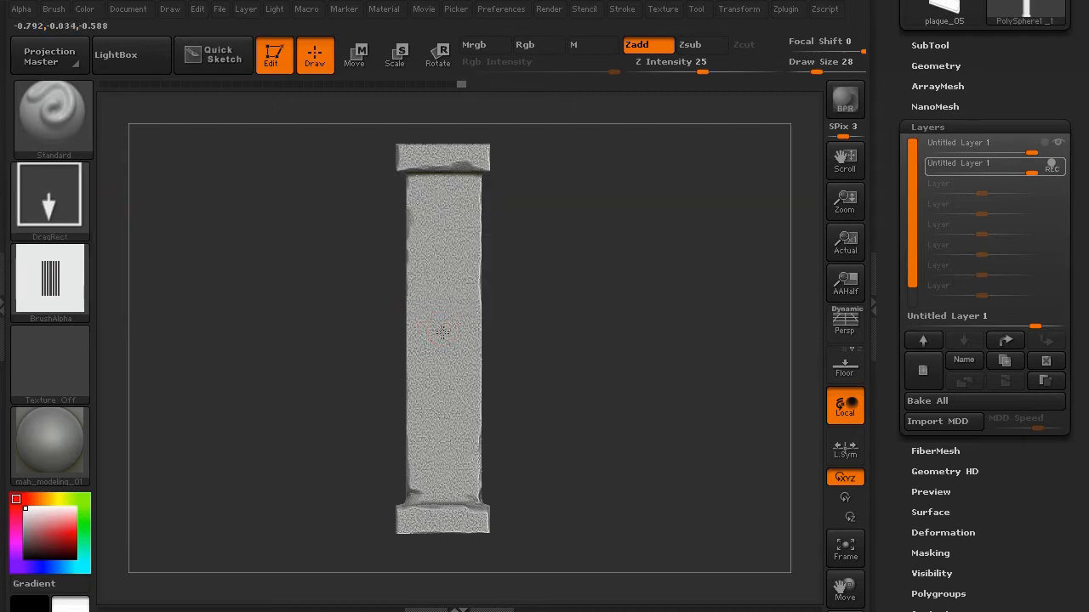
{"action": "left_click_drag", "start_coordinate": [443, 332], "coordinate": [481, 611]}
{"action": "key", "text": "shift"}
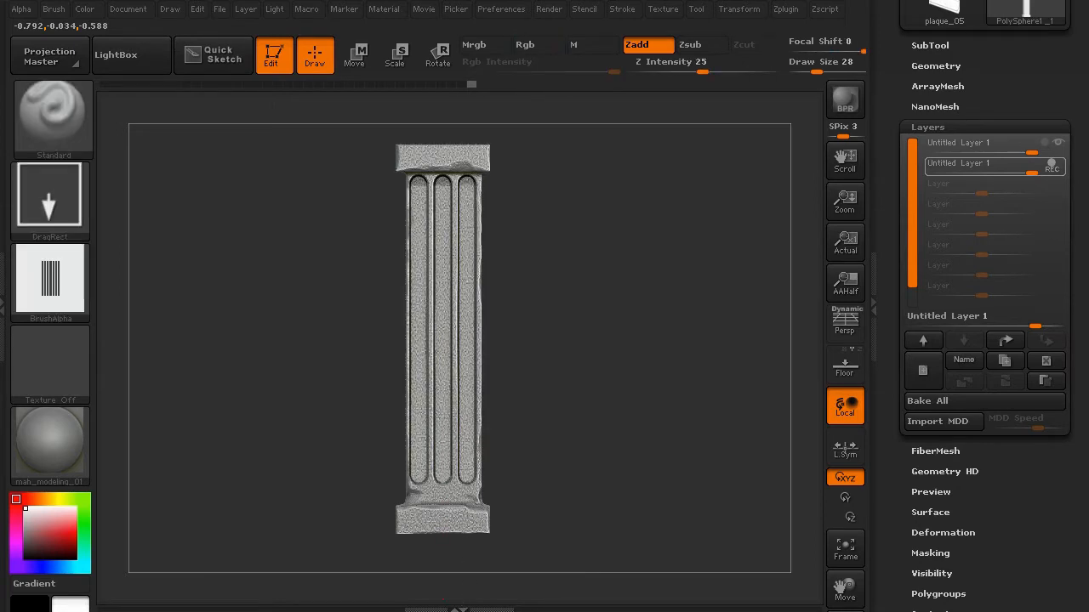
{"action": "mouse_move", "coordinate": [298, 449]}
{"action": "left_mouse_down"}
{"action": "mouse_move", "coordinate": [338, 447]}
{"action": "mouse_move", "coordinate": [244, 448]}
{"action": "left_mouse_up"}
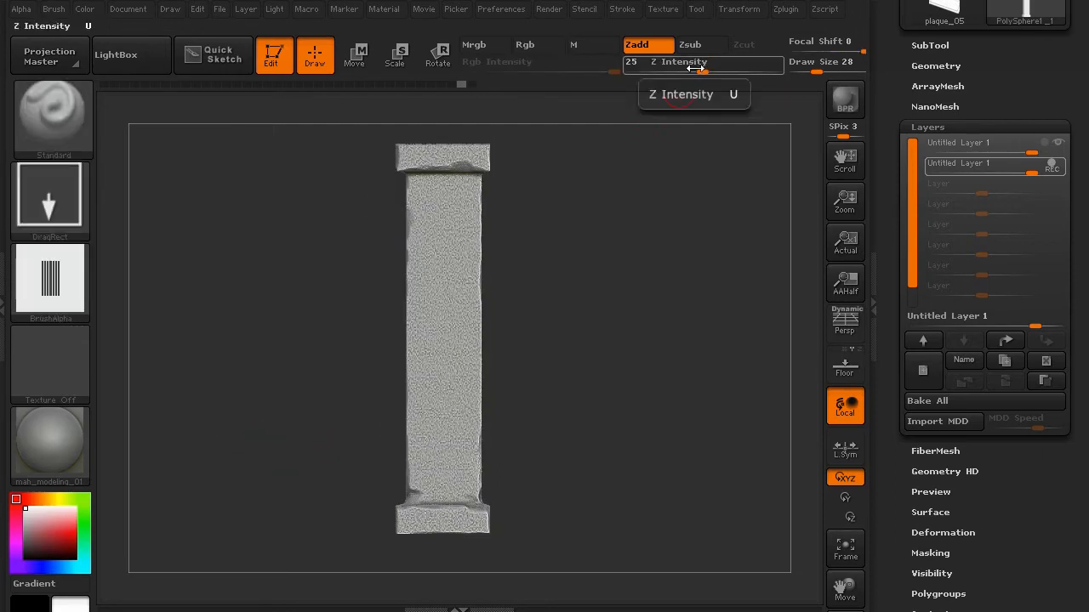
- Enable BackfaceMask in the brush's Auto Masking options
{"action": "left_click", "coordinate": [53, 9]}
{"action": "left_click_drag", "start_coordinate": [182, 420], "coordinate": [171, 332]}
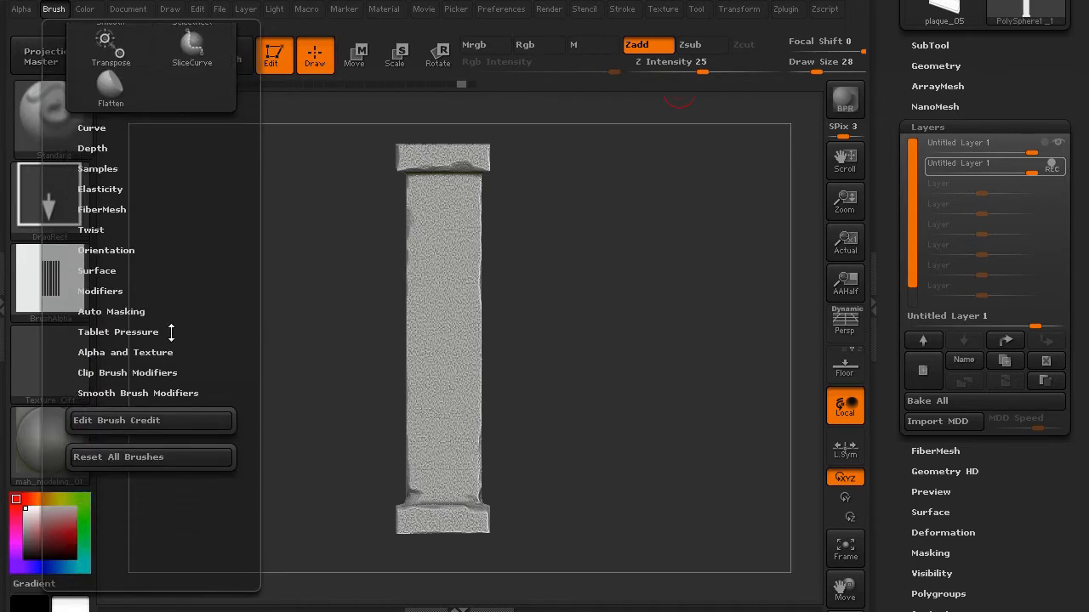
{"action": "left_click", "coordinate": [129, 311]}
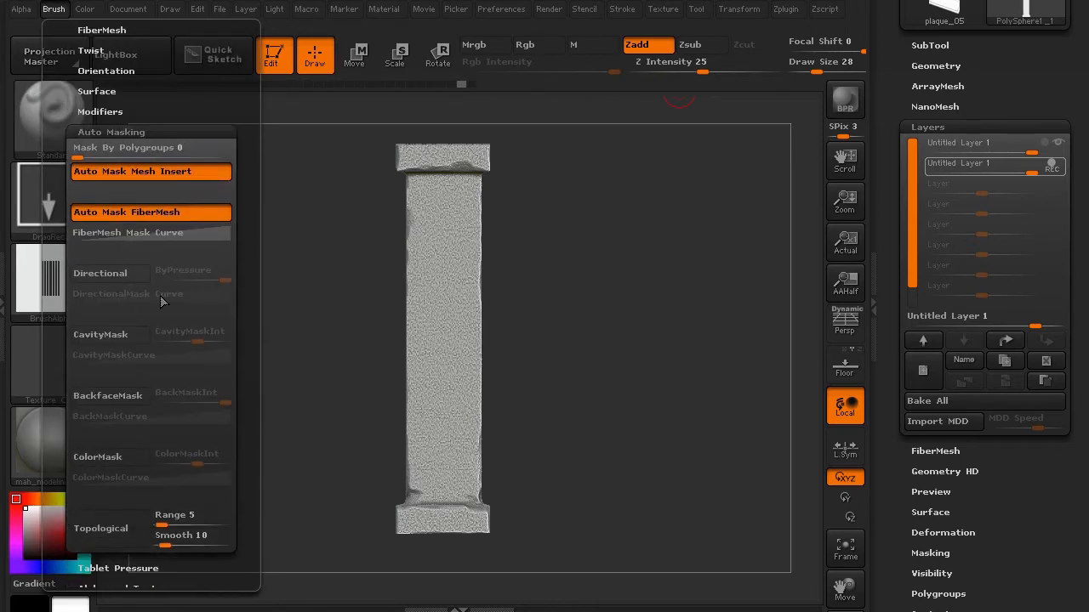
{"action": "left_click", "coordinate": [108, 395]}
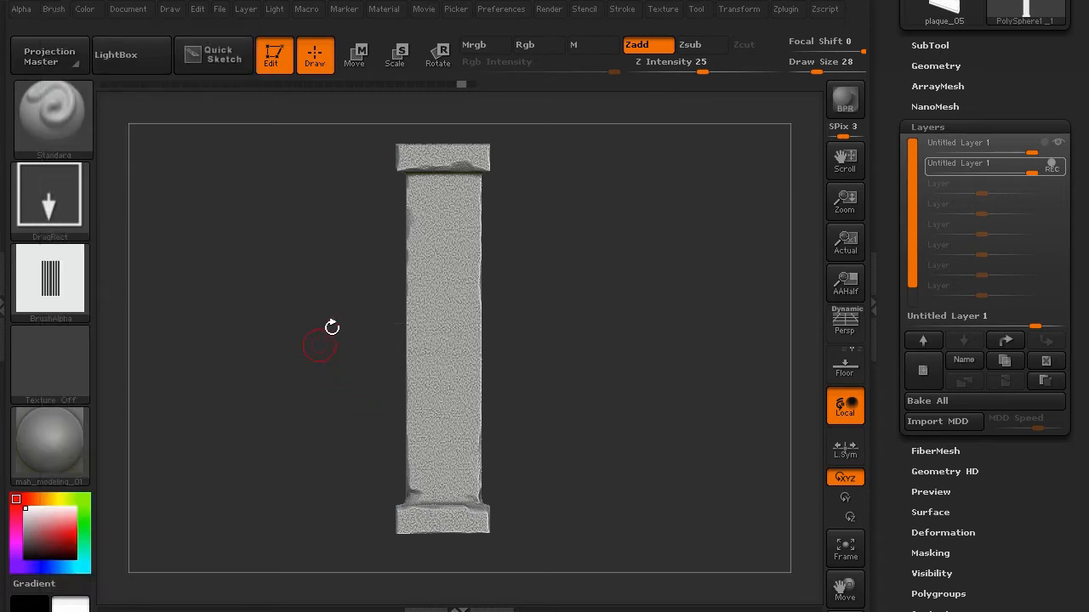
- Drop the pillar via Projection Master with Deformation on, Colors off, and undo a DragRect BrushAlpha test stamp
{"action": "left_click", "coordinate": [50, 56]}
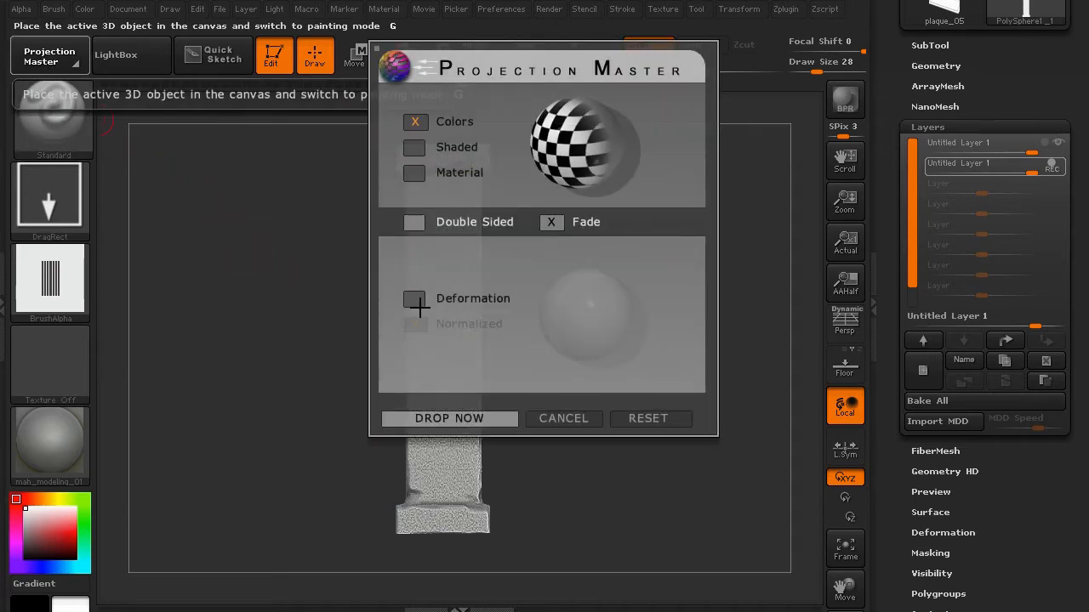
{"action": "left_click", "coordinate": [415, 299]}
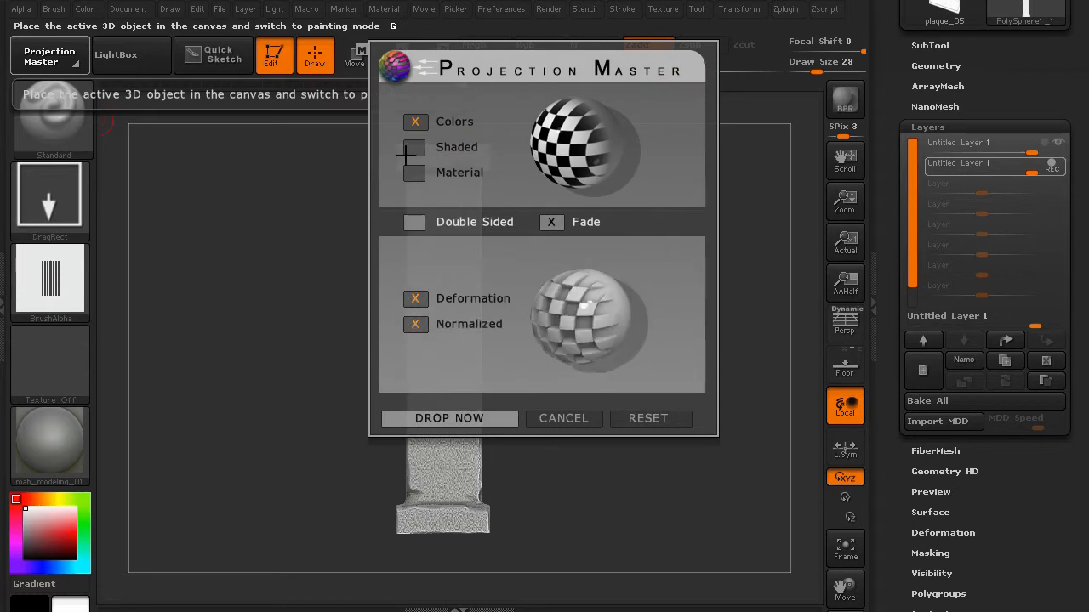
{"action": "left_click", "coordinate": [415, 120]}
{"action": "left_click", "coordinate": [445, 418]}
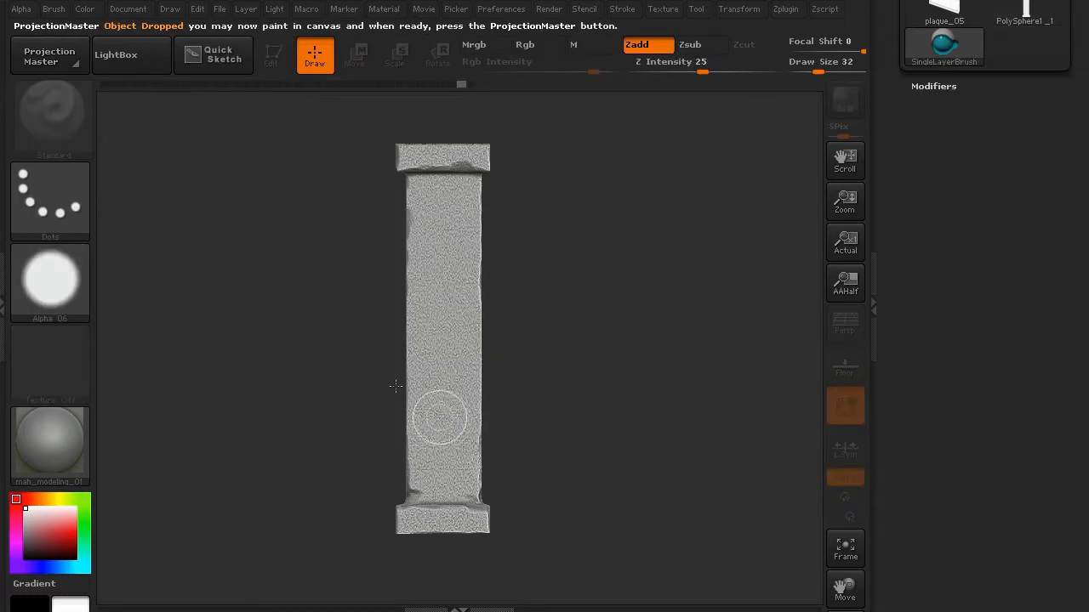
{"action": "left_click", "coordinate": [68, 191]}
{"action": "left_click", "coordinate": [237, 209]}
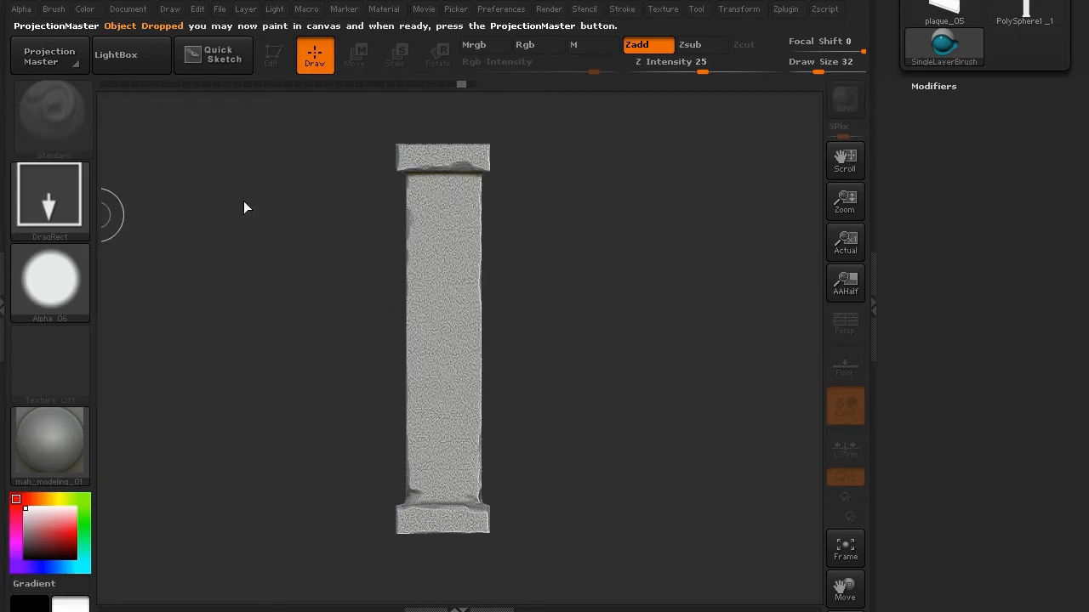
{"action": "left_click", "coordinate": [62, 286]}
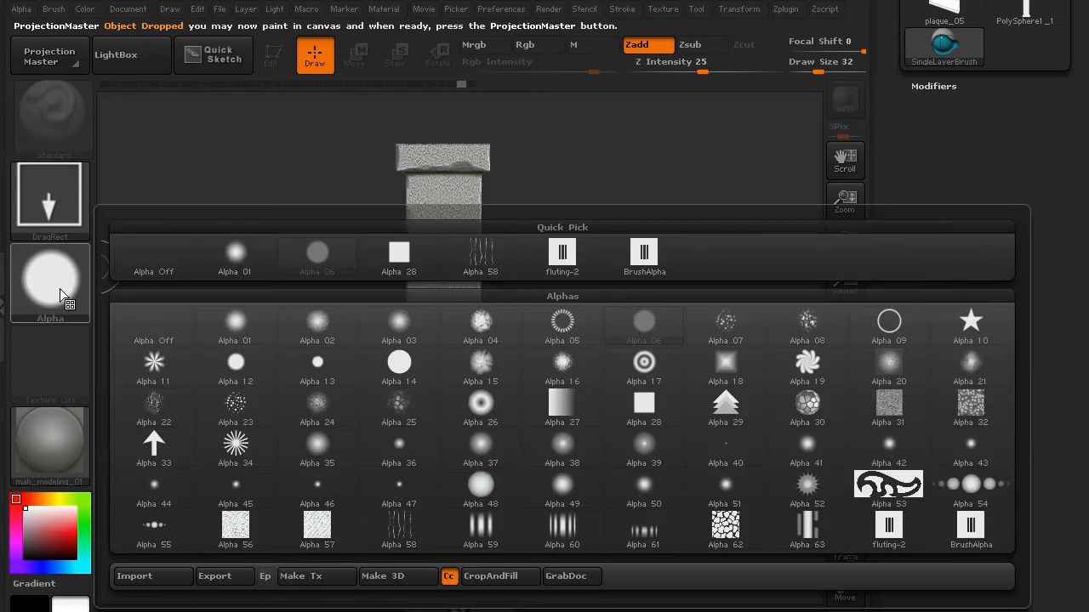
{"action": "left_click", "coordinate": [647, 260]}
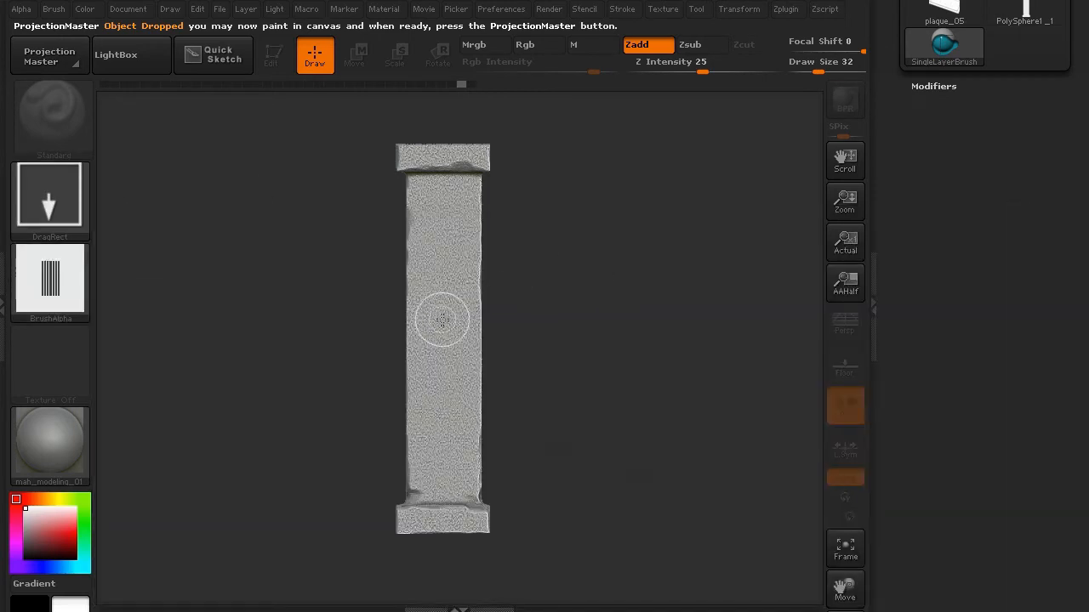
{"action": "left_click_drag", "start_coordinate": [366, 133], "coordinate": [480, 163]}
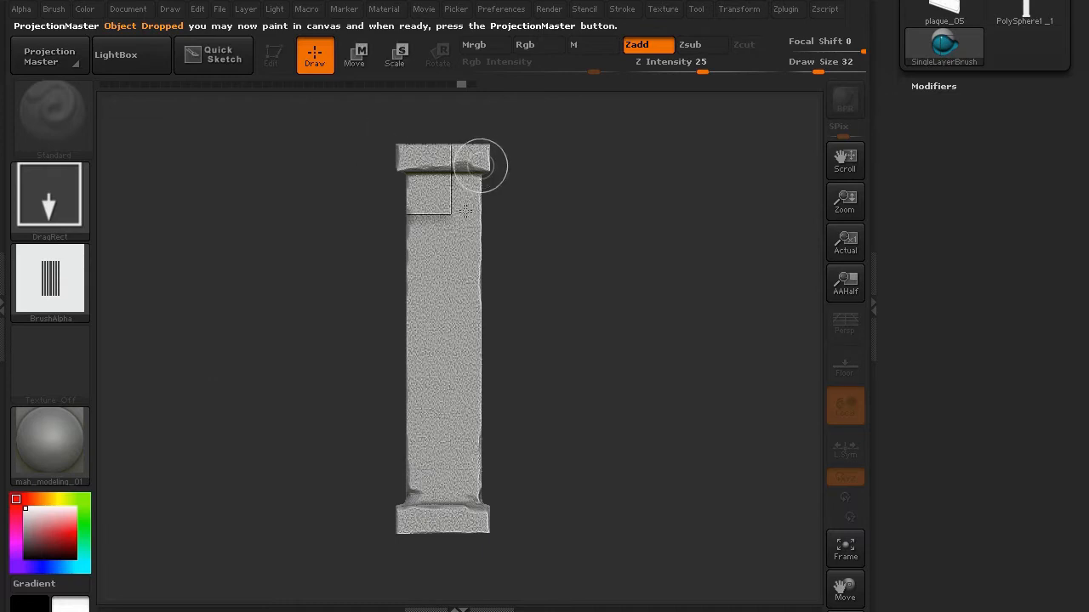
{"action": "key", "text": "ctrl+z"}
- Pick the pillar back up, hide its top and bottom caps, and reopen Projection Master
{"action": "left_click", "coordinate": [57, 63]}
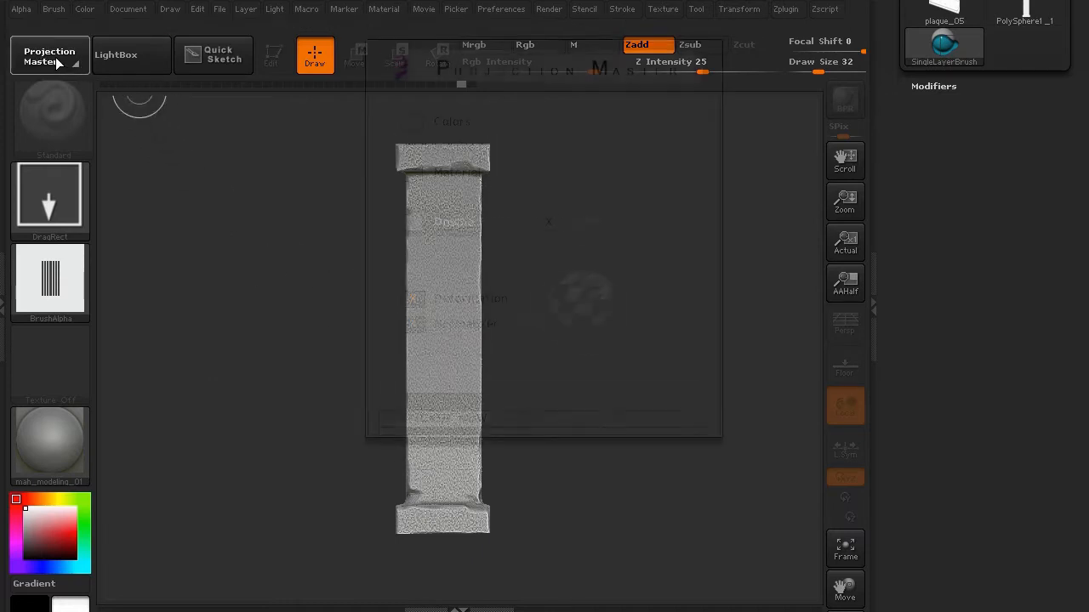
{"action": "left_click", "coordinate": [447, 418]}
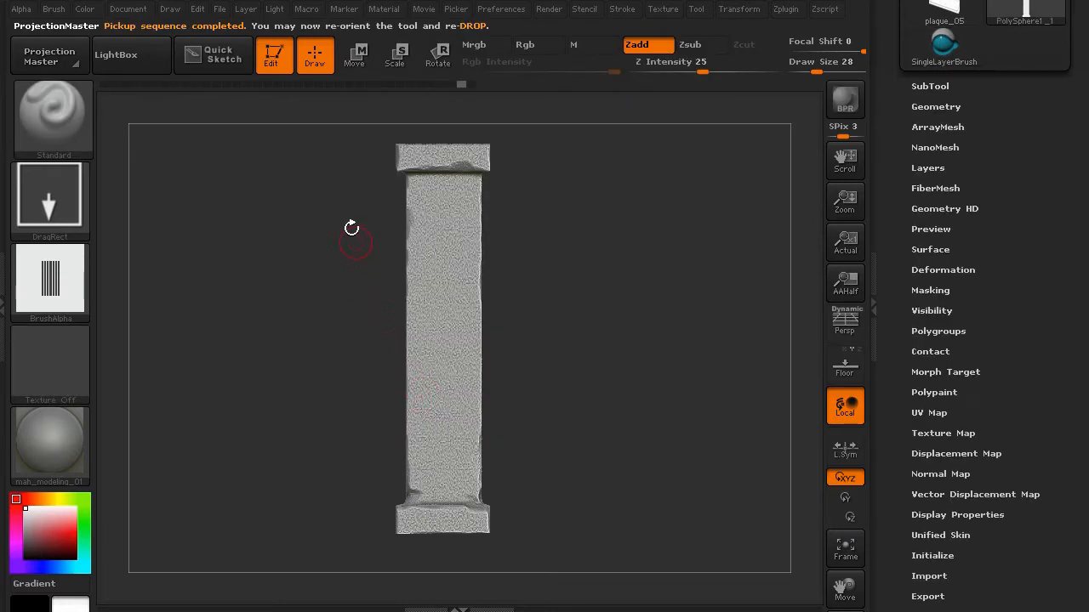
{"action": "left_click", "coordinate": [417, 296], "text": "ctrl+shift"}
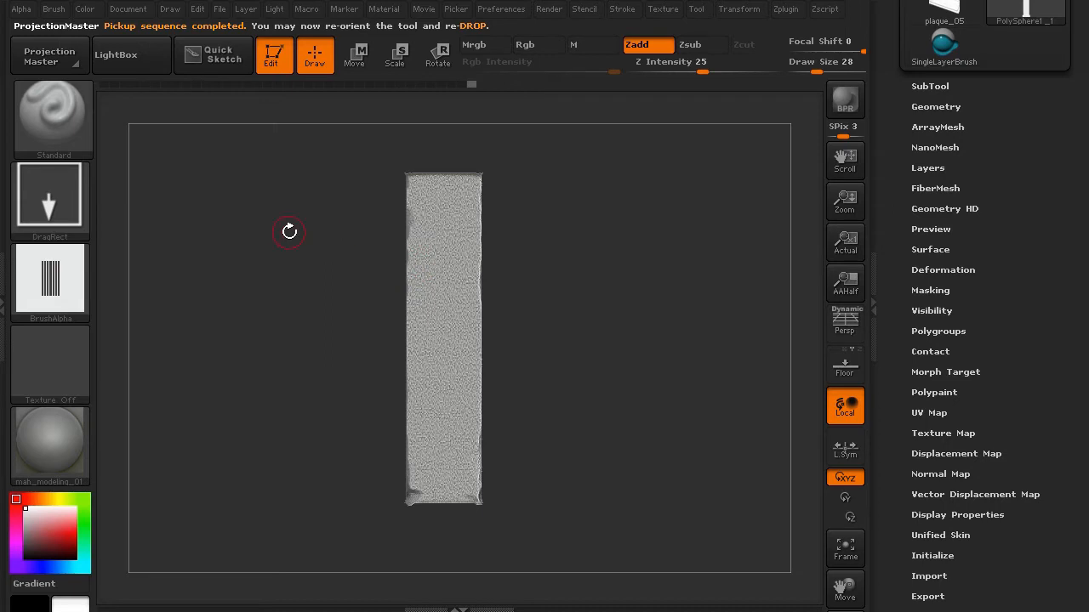
{"action": "left_click", "coordinate": [50, 56]}
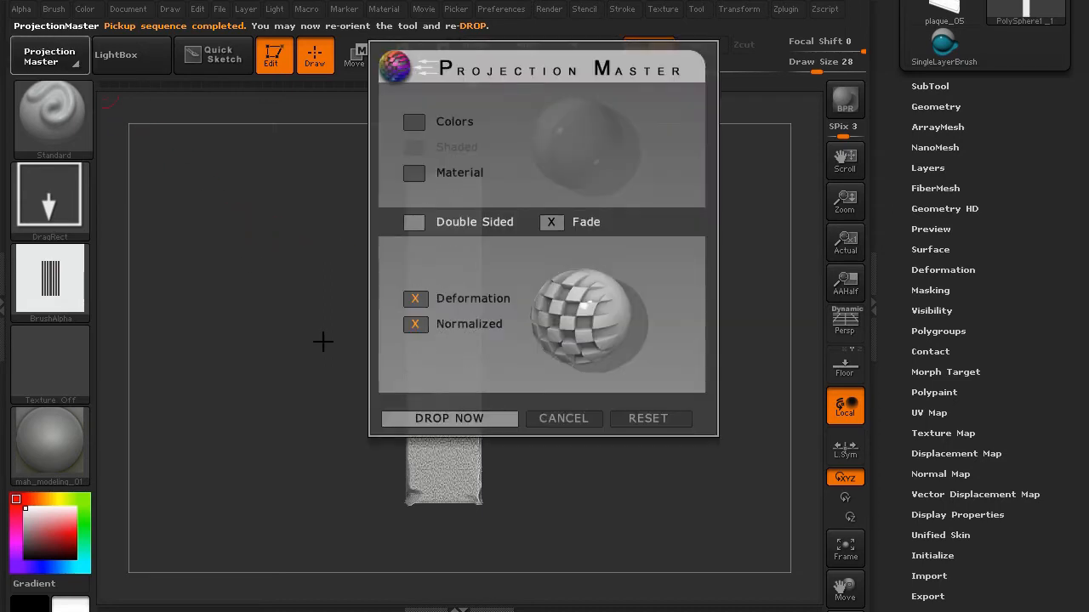
- Drop the shaft, stamp flute grooves at Z Intensity 10, and pick them up onto the mesh
{"action": "left_click", "coordinate": [424, 421]}
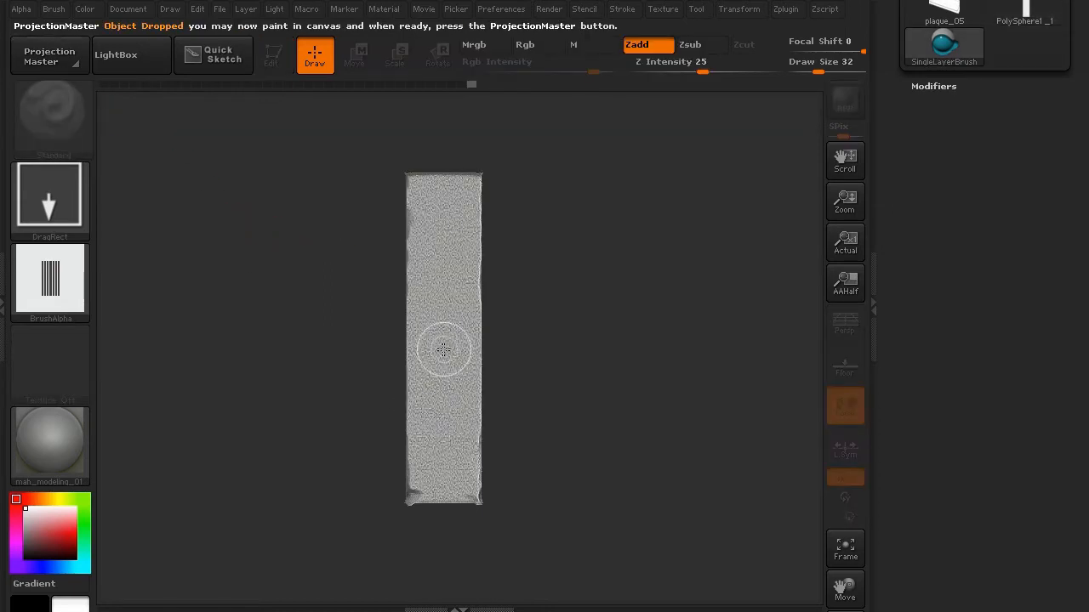
{"action": "left_click_drag", "start_coordinate": [703, 66], "coordinate": [683, 64]}
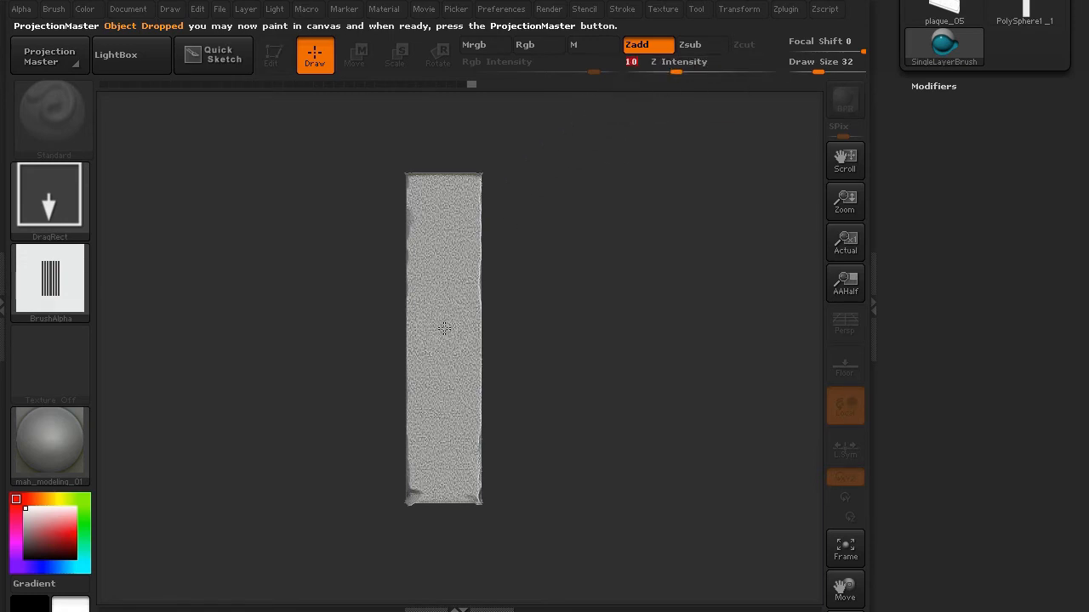
{"action": "mouse_move", "coordinate": [444, 328]}
{"action": "left_mouse_down"}
{"action": "mouse_move", "coordinate": [481, 604]}
{"action": "mouse_move", "coordinate": [497, 611]}
{"action": "left_mouse_up"}
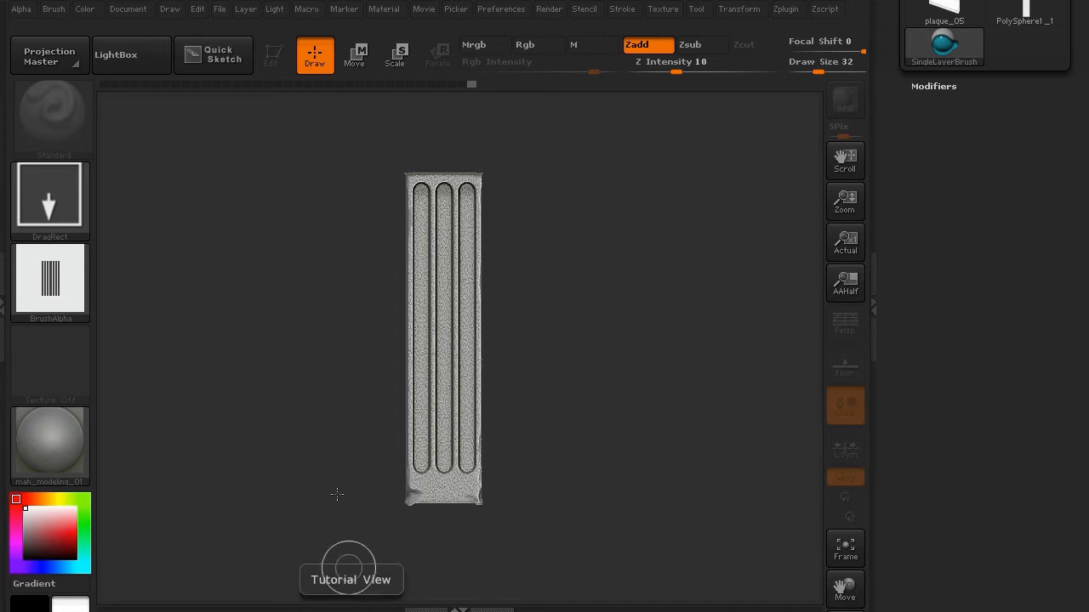
{"action": "left_click", "coordinate": [60, 60]}
{"action": "left_click", "coordinate": [432, 418]}
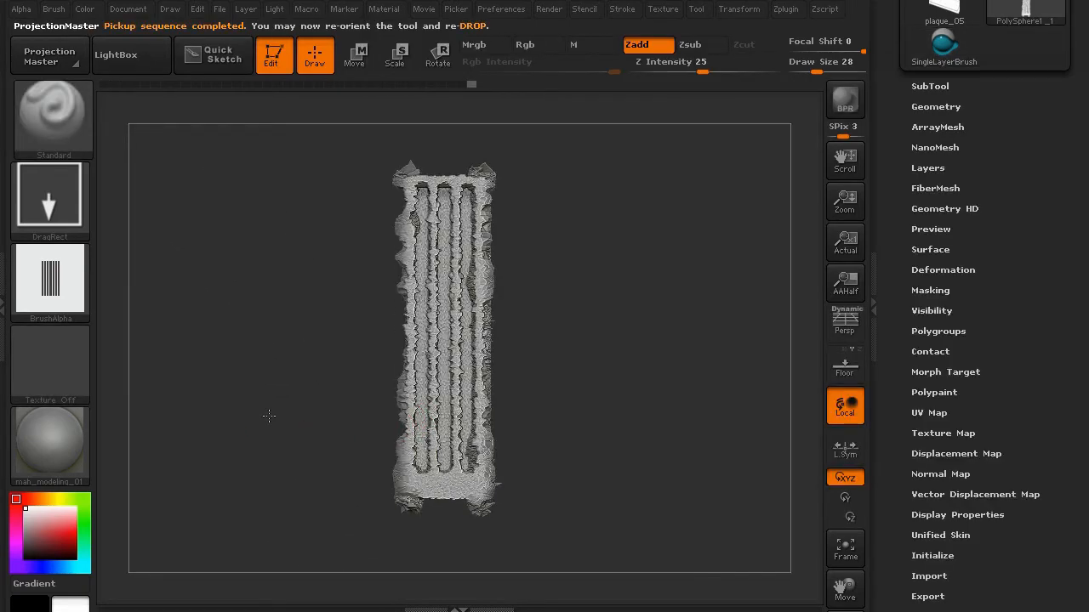
{"action": "mouse_move", "coordinate": [267, 417]}
{"action": "left_mouse_down"}
{"action": "mouse_move", "coordinate": [300, 415]}
{"action": "mouse_move", "coordinate": [243, 420]}
{"action": "left_mouse_up"}
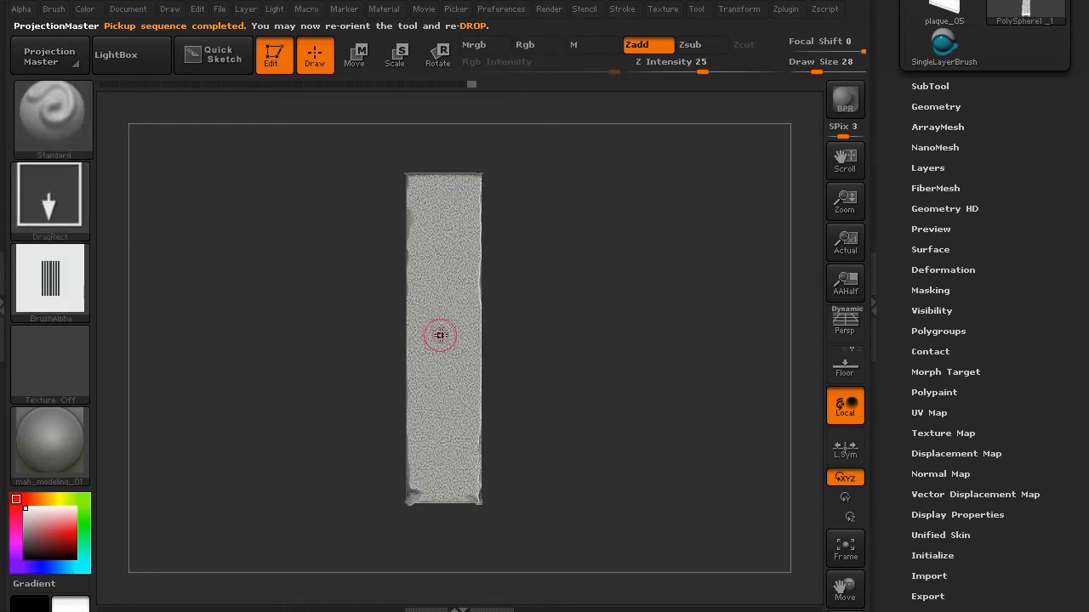
- Stamp long vertical grooves along the plank after undoing a stray smoothing stroke
{"action": "left_click_drag", "start_coordinate": [354, 359], "coordinate": [351, 327], "text": "alt"}
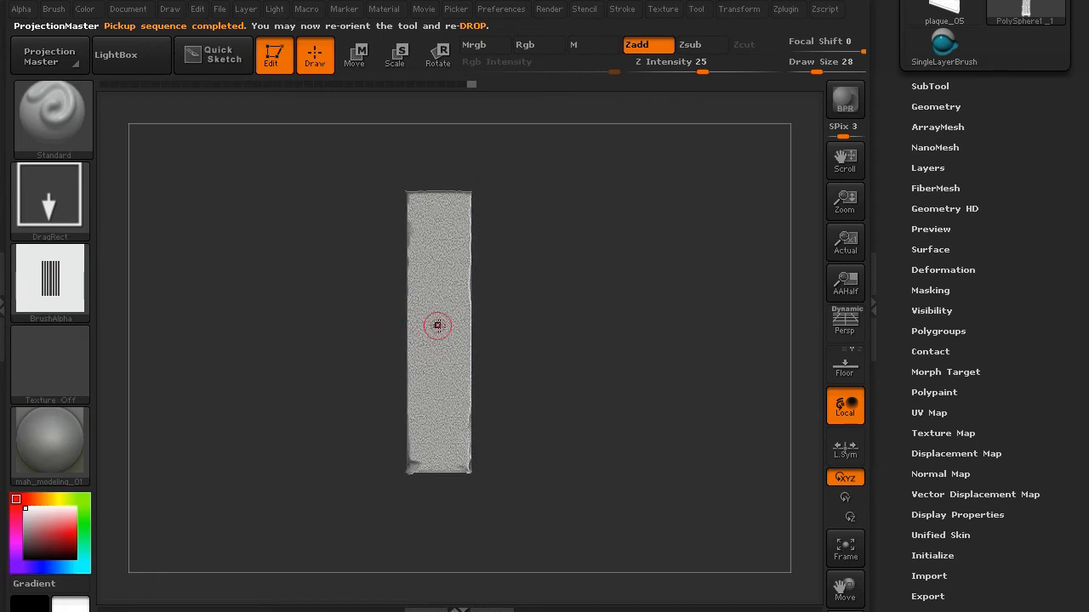
{"action": "left_click_drag", "start_coordinate": [438, 333], "coordinate": [438, 269], "text": "shift"}
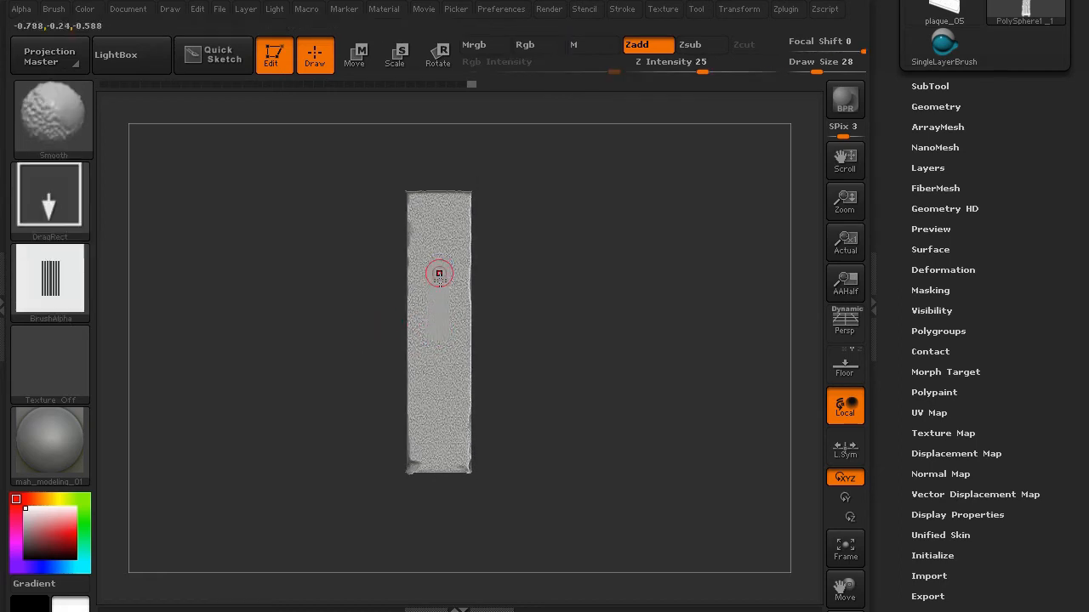
{"action": "key", "text": "ctrl+z"}
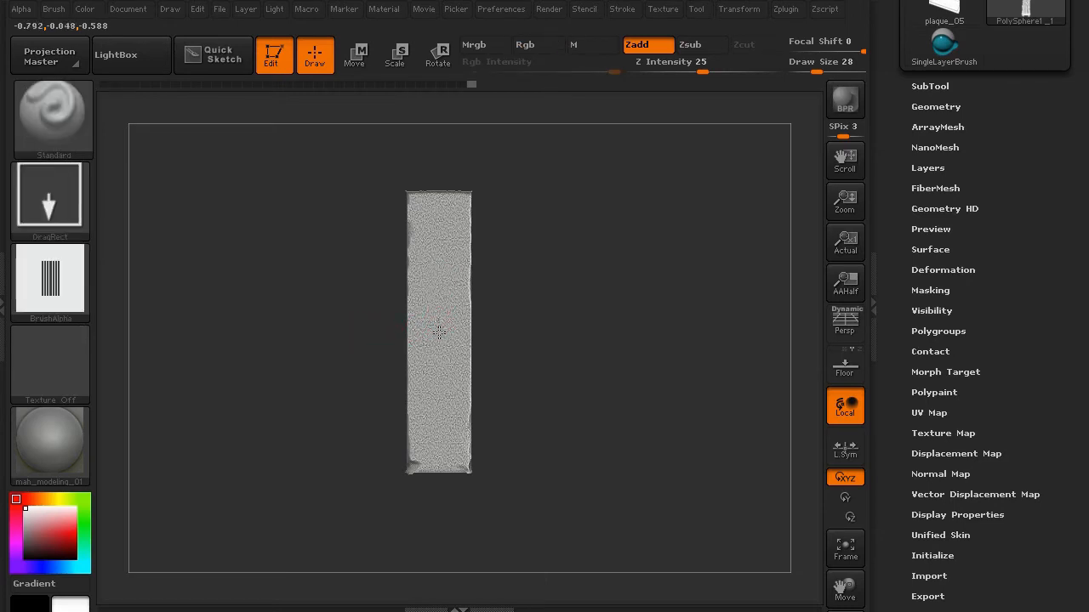
{"action": "left_click_drag", "start_coordinate": [440, 389], "coordinate": [459, 572]}
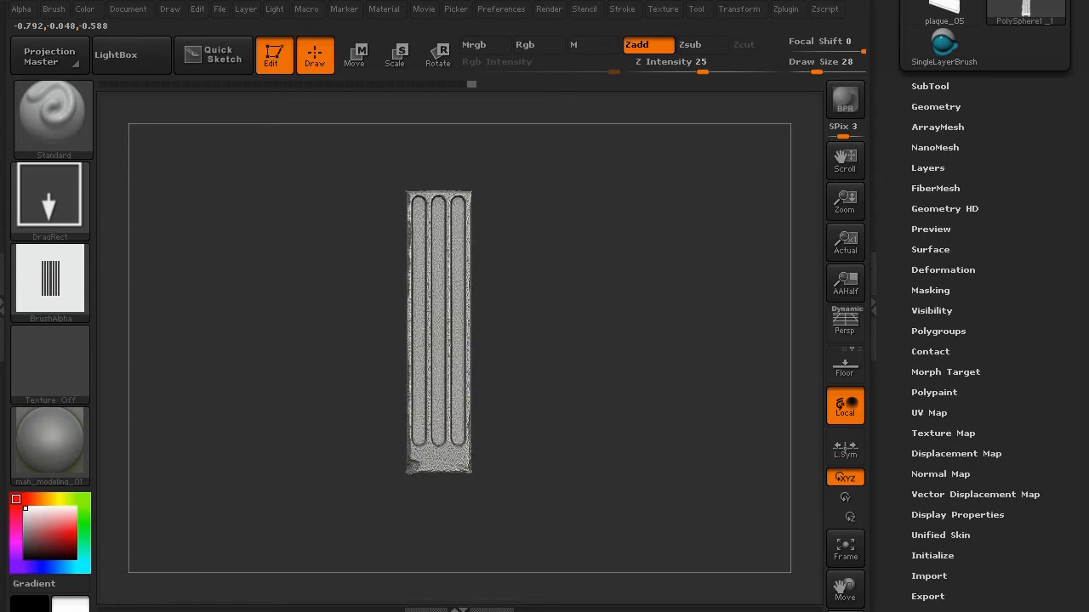
{"action": "left_click_drag", "start_coordinate": [241, 473], "coordinate": [320, 465]}
{"action": "left_click_drag", "start_coordinate": [290, 408], "coordinate": [300, 403]}
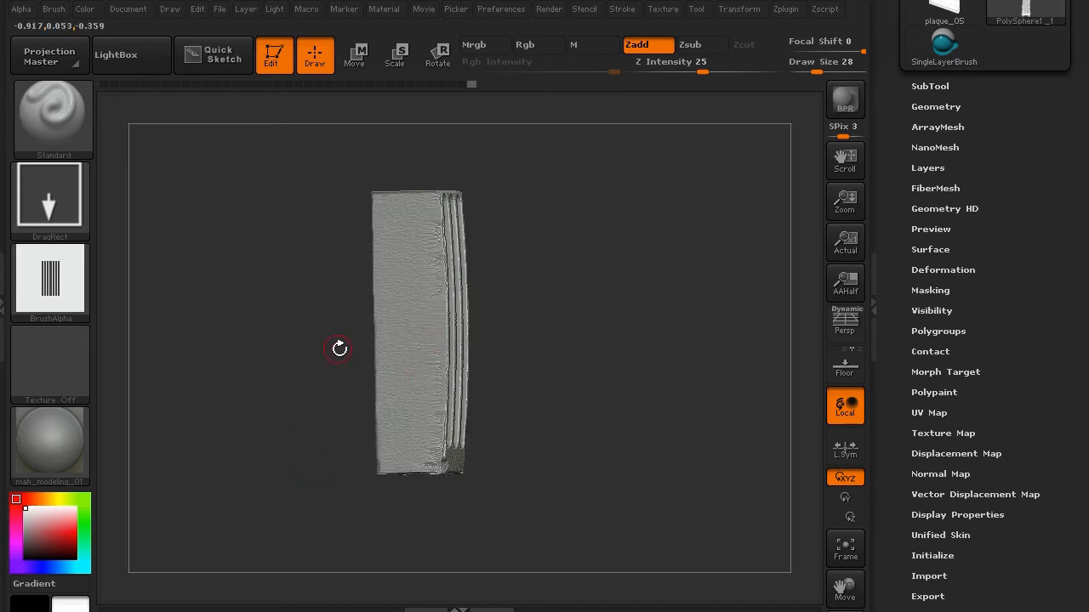
{"action": "left_click_drag", "start_coordinate": [339, 349], "coordinate": [253, 369]}
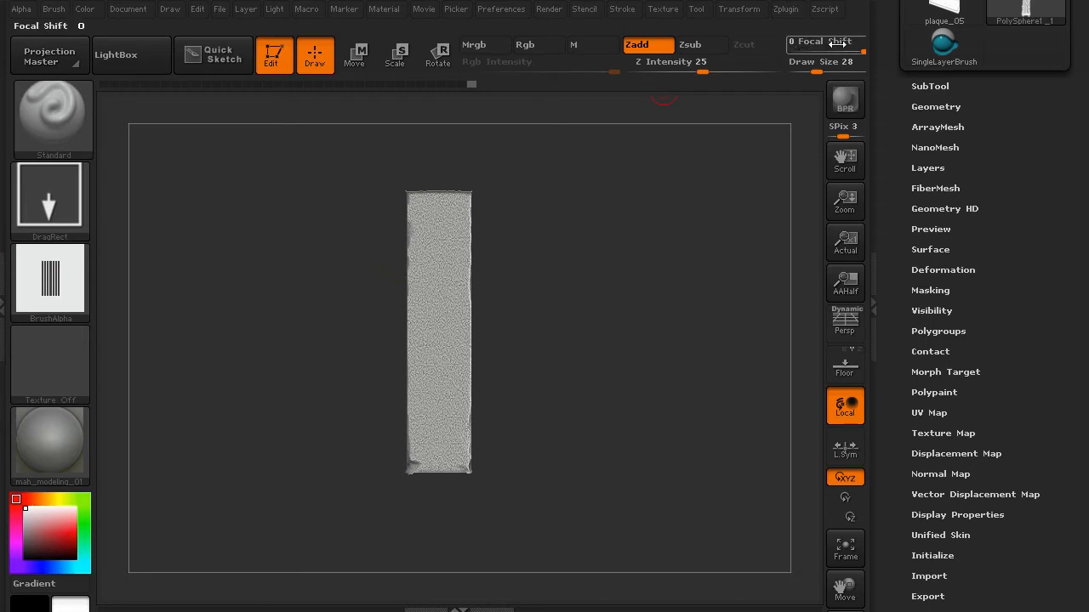
- Set Focal Shift to -100 and stamp three sharp recessed grooves down the plank
{"action": "left_click_drag", "start_coordinate": [838, 43], "coordinate": [789, 42]}
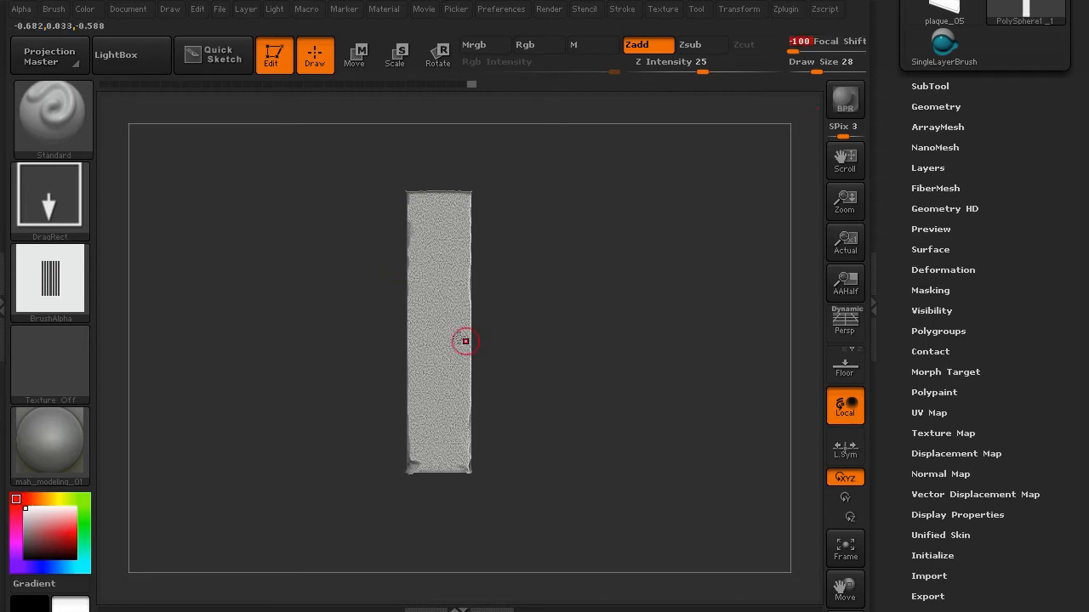
{"action": "left_click_drag", "start_coordinate": [438, 317], "coordinate": [444, 3]}
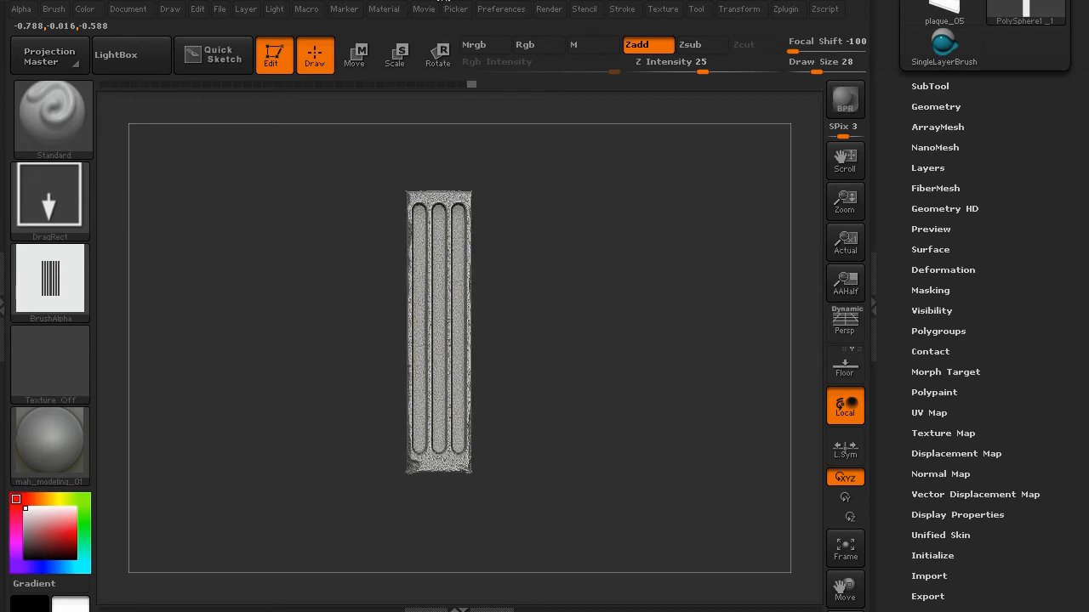
{"action": "mouse_move", "coordinate": [287, 303]}
{"action": "left_mouse_down"}
{"action": "mouse_move", "coordinate": [304, 326]}
{"action": "mouse_move", "coordinate": [340, 323]}
{"action": "mouse_move", "coordinate": [313, 348]}
{"action": "left_mouse_up"}
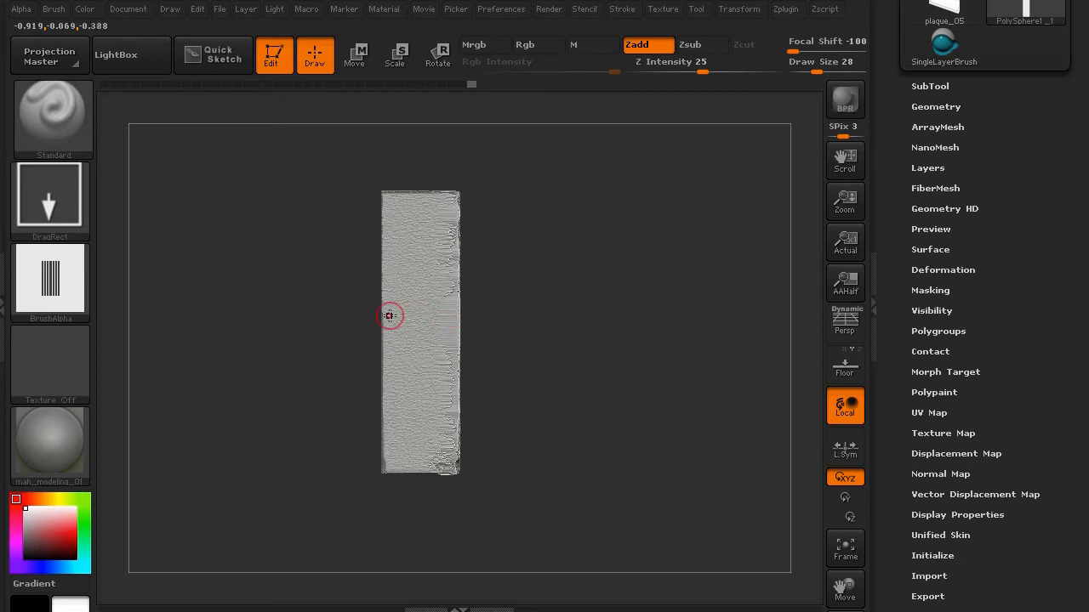
{"action": "key", "text": "w"}
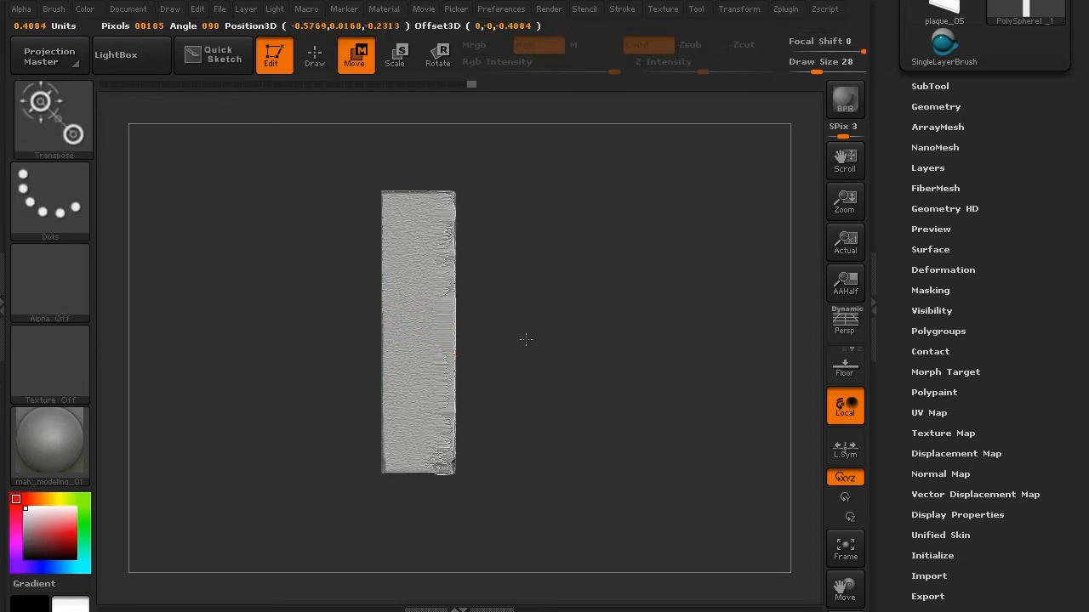
{"action": "left_click_drag", "start_coordinate": [526, 340], "coordinate": [497, 340]}
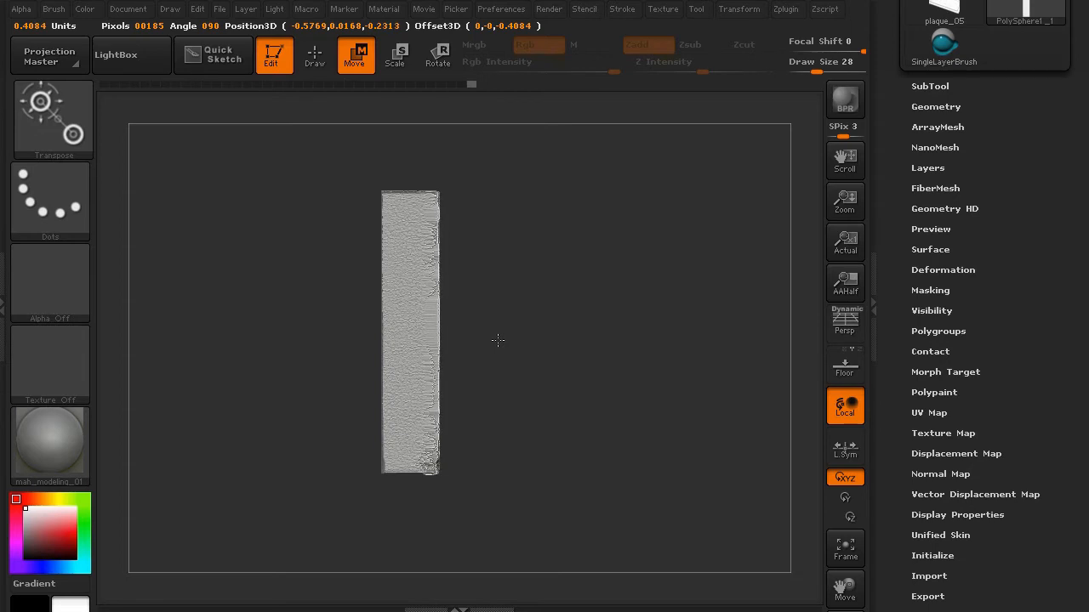
{"action": "left_click", "coordinate": [267, 416], "text": "ctrl+shift"}
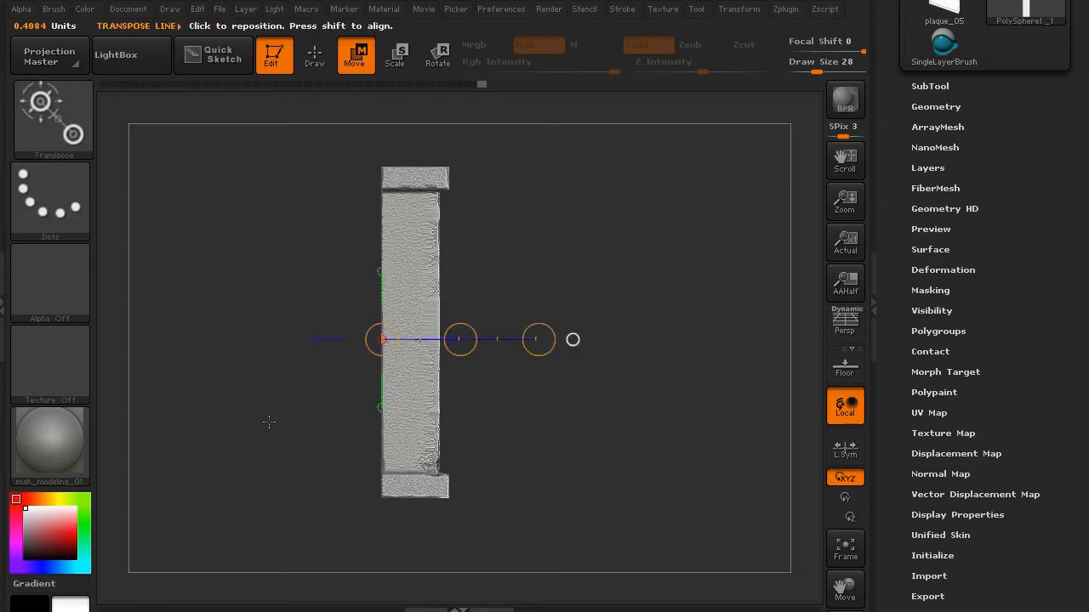
{"action": "mouse_move", "coordinate": [267, 420]}
{"action": "left_mouse_down"}
{"action": "mouse_move", "coordinate": [184, 424]}
{"action": "mouse_move", "coordinate": [254, 425]}
{"action": "left_mouse_up"}
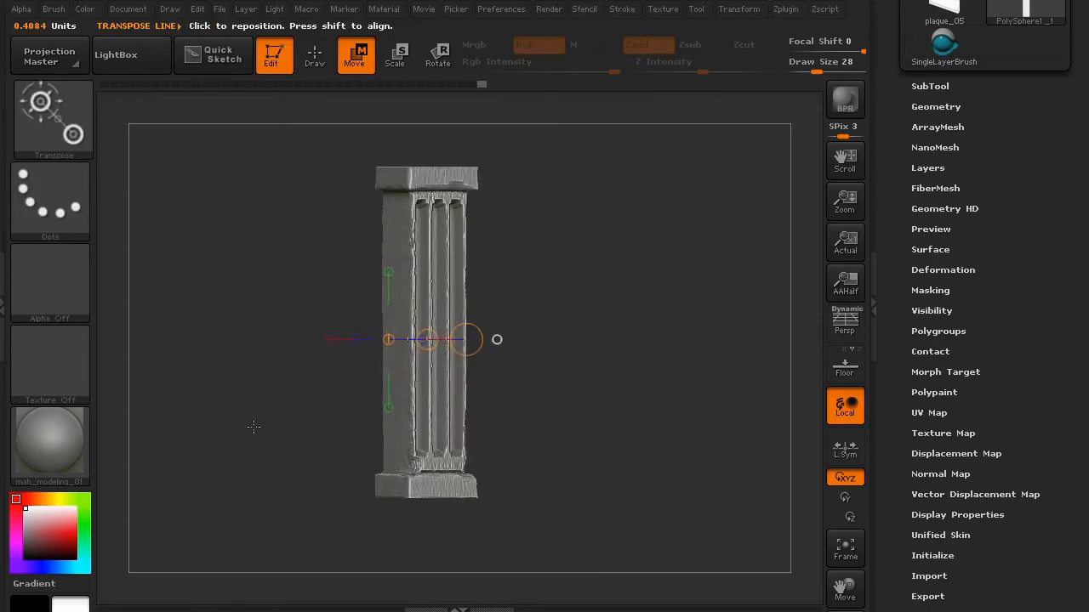
{"action": "key", "text": "ctrl+z"}
{"action": "key", "text": "ctrl+z"}
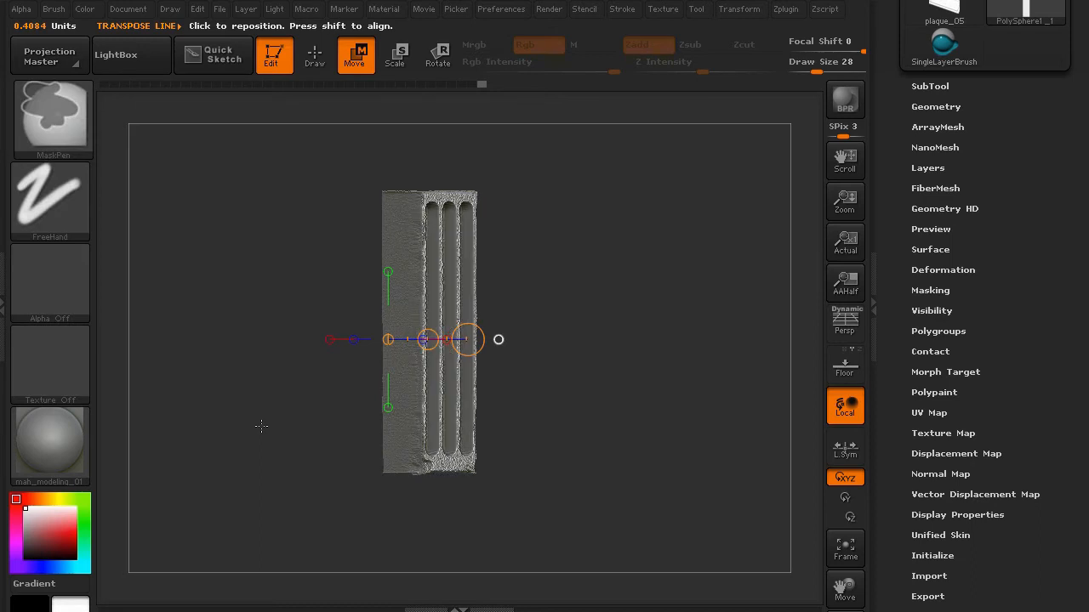
{"action": "key", "text": "ctrl+z"}
{"action": "left_click", "coordinate": [315, 52]}
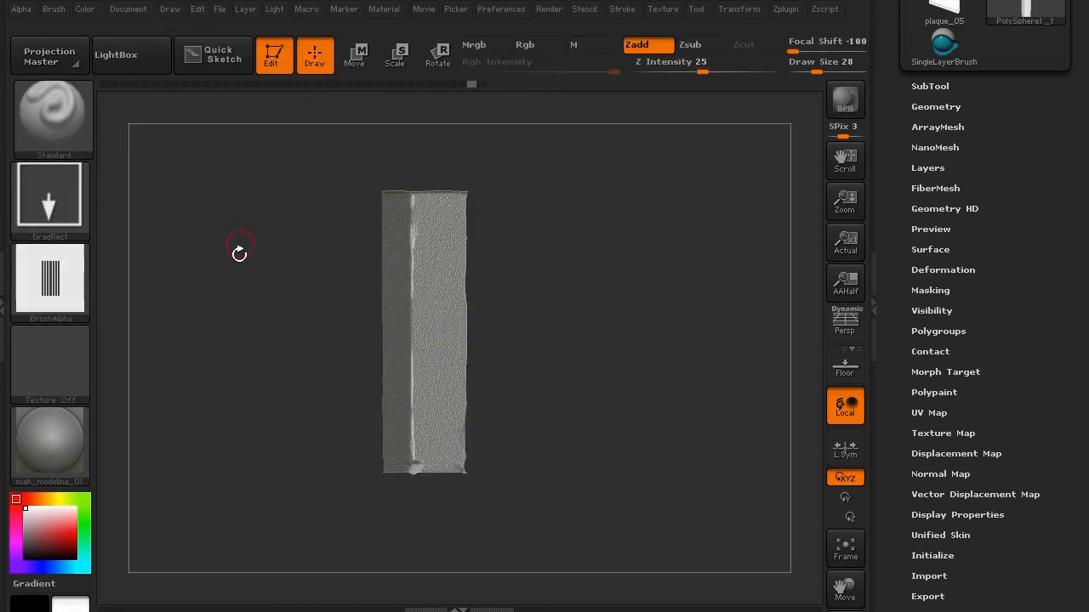
- Stamp shallower full-length flutes at Z Intensity 10 onto the shaft's next face
{"action": "left_click_drag", "start_coordinate": [700, 66], "coordinate": [685, 65]}
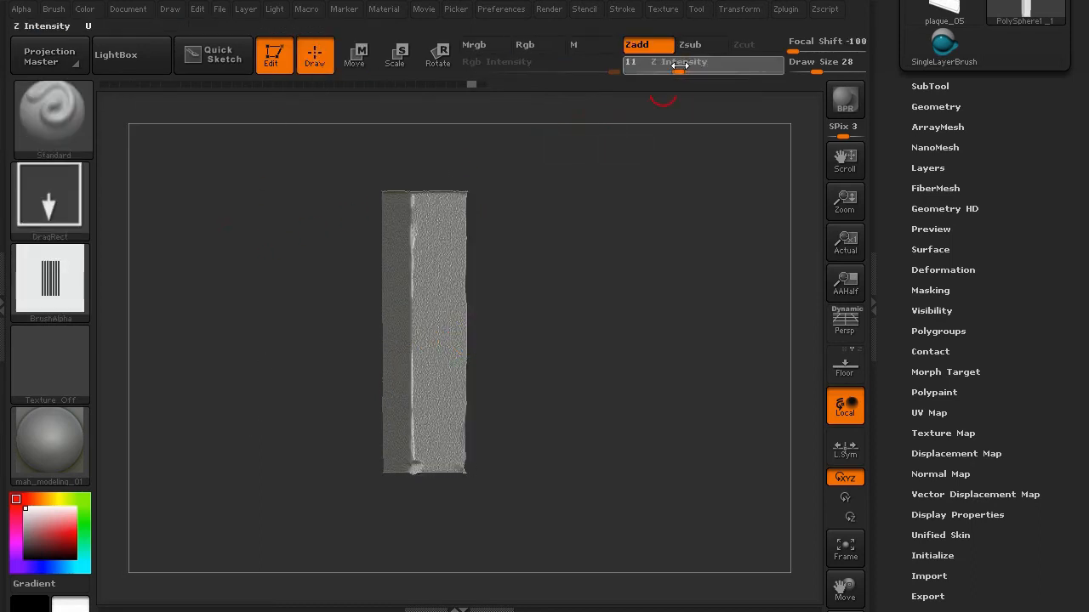
{"action": "left_click_drag", "start_coordinate": [276, 279], "coordinate": [372, 355], "text": "shift"}
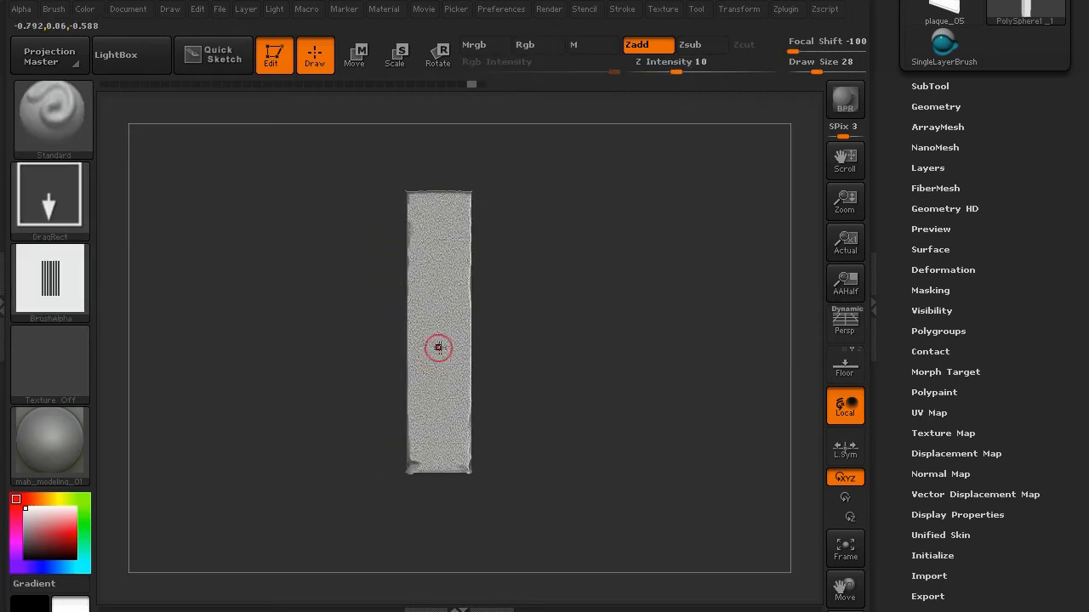
{"action": "left_click_drag", "start_coordinate": [441, 366], "coordinate": [448, 606]}
{"action": "left_click_drag", "start_coordinate": [447, 563], "coordinate": [447, 597]}
{"action": "left_click_drag", "start_coordinate": [250, 440], "coordinate": [288, 424]}
{"action": "key", "text": "ctrl+z"}
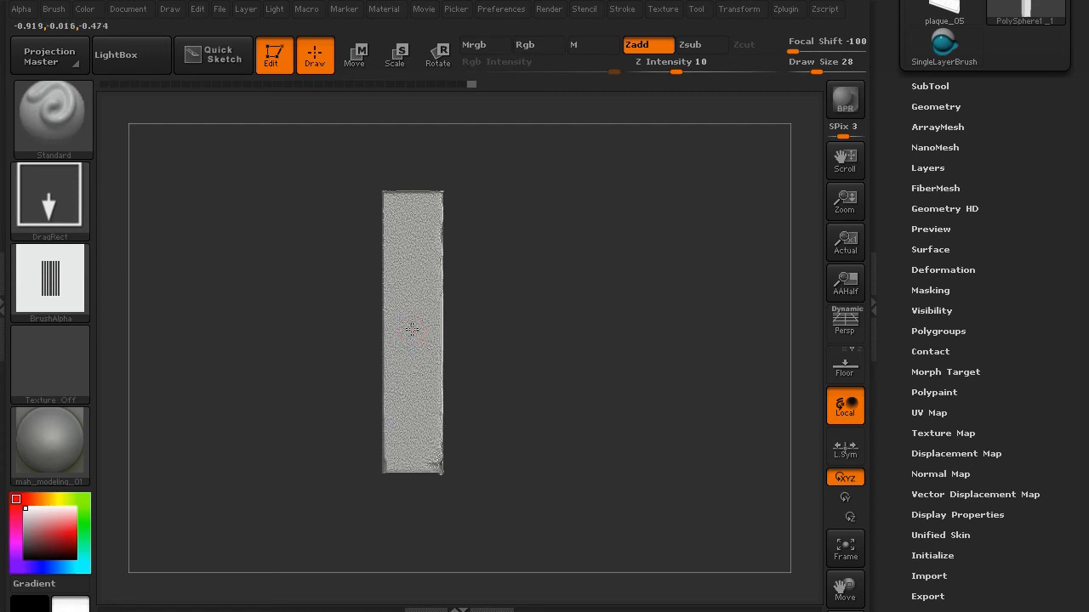
{"action": "left_click_drag", "start_coordinate": [411, 329], "coordinate": [414, 458]}
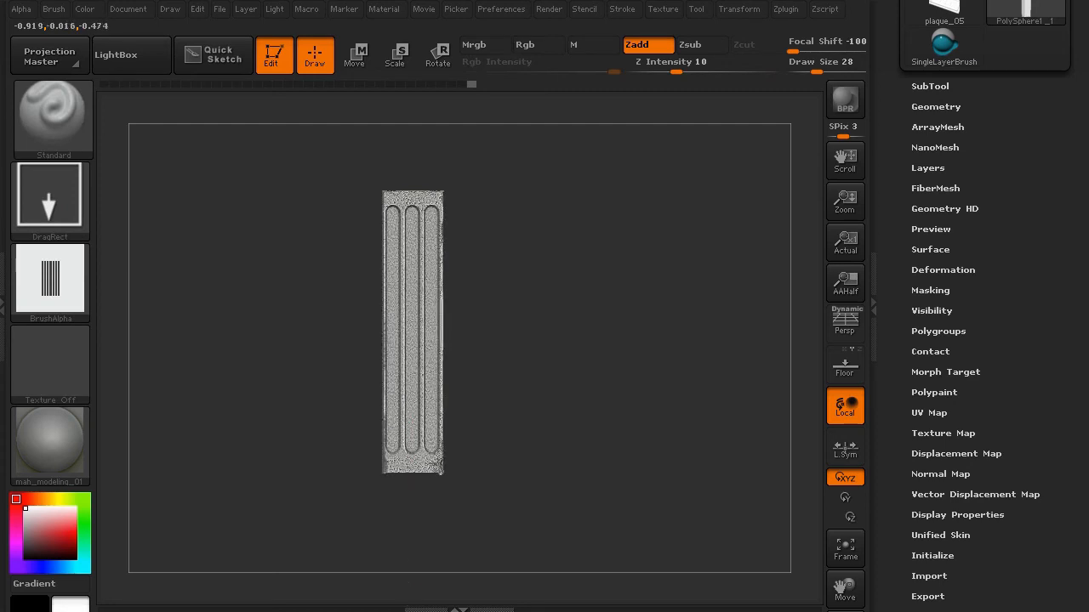
{"action": "mouse_move", "coordinate": [227, 474]}
{"action": "left_mouse_down"}
{"action": "mouse_move", "coordinate": [192, 476]}
{"action": "mouse_move", "coordinate": [314, 498]}
{"action": "left_mouse_up"}
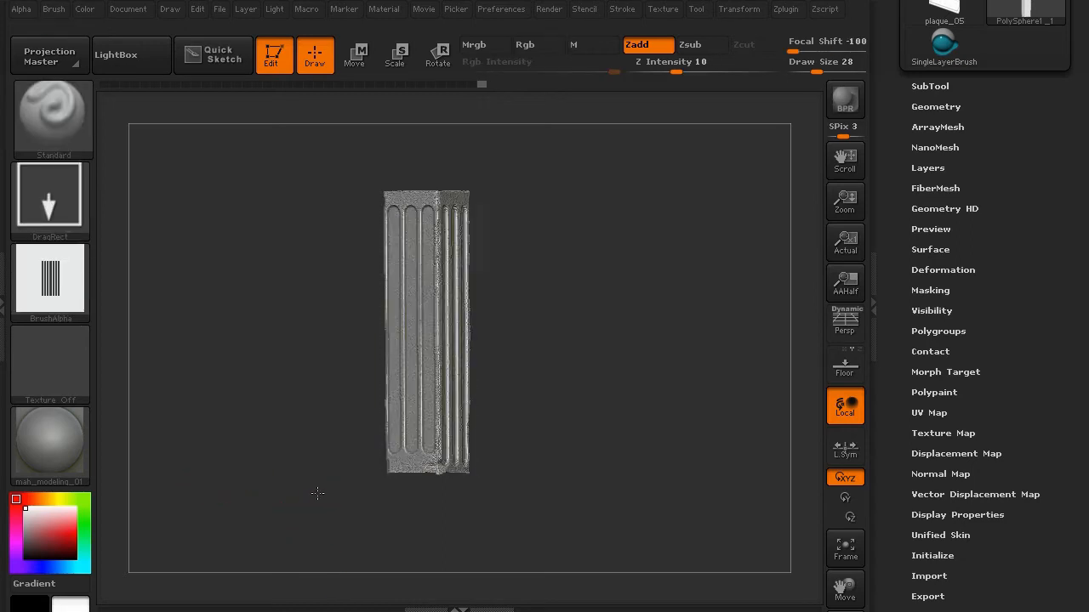
- Unhide the capital and base, then BPR-render the whole pillar
{"action": "left_click_drag", "start_coordinate": [276, 315], "coordinate": [612, 200]}
{"action": "left_click", "coordinate": [242, 322], "text": "ctrl+shift"}
{"action": "left_click", "coordinate": [831, 115]}
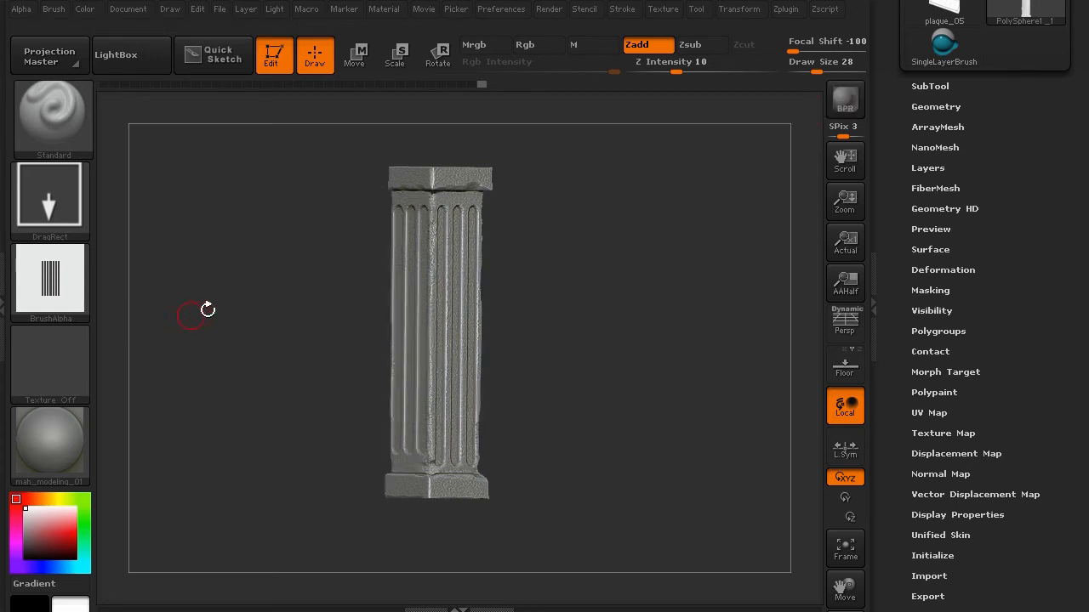
- Turn off REC on the pillar's layer and Bake All into the mesh, then reframe the column
{"action": "left_click_drag", "start_coordinate": [207, 309], "coordinate": [690, 384]}
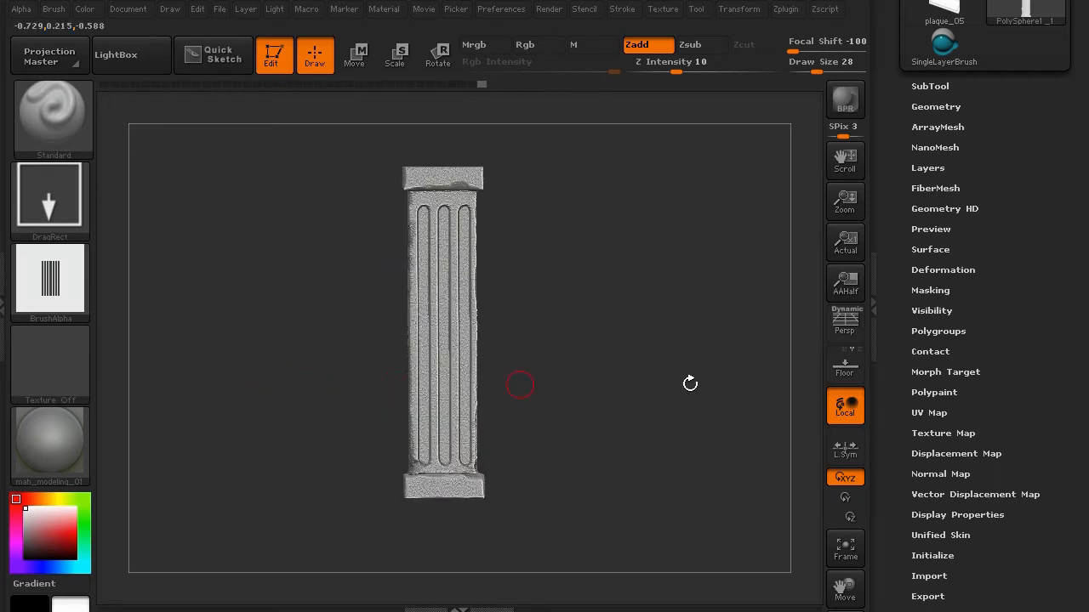
{"action": "left_click", "coordinate": [936, 168]}
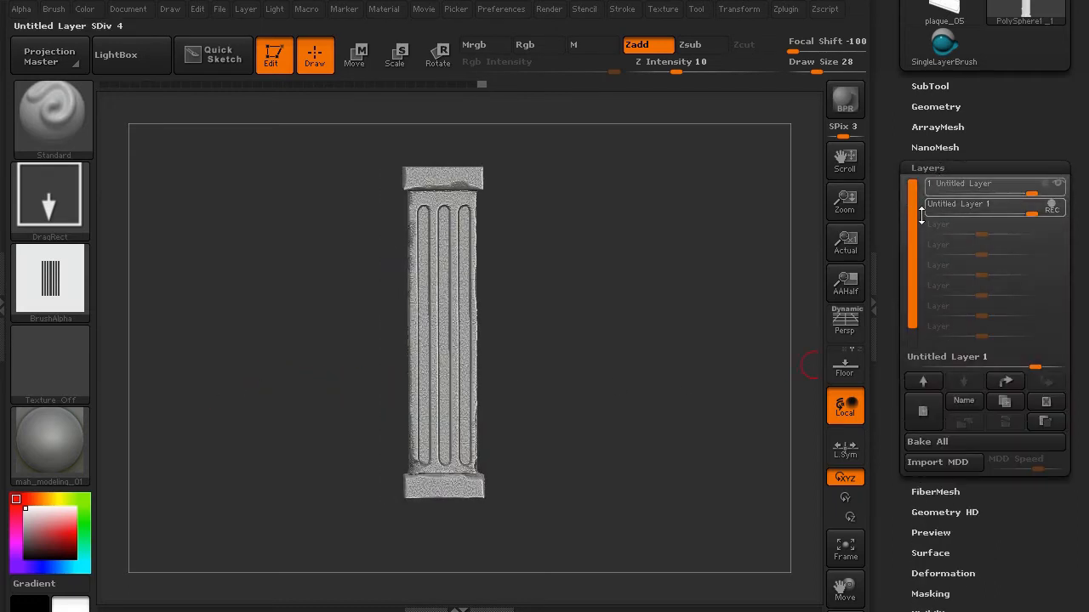
{"action": "left_click", "coordinate": [1053, 205]}
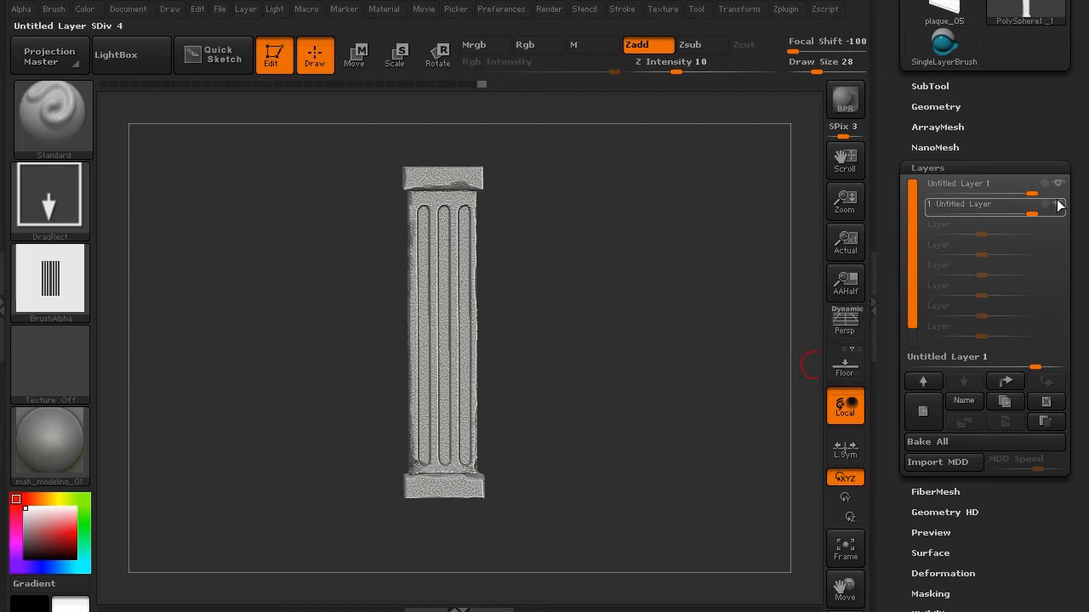
{"action": "left_click", "coordinate": [927, 442]}
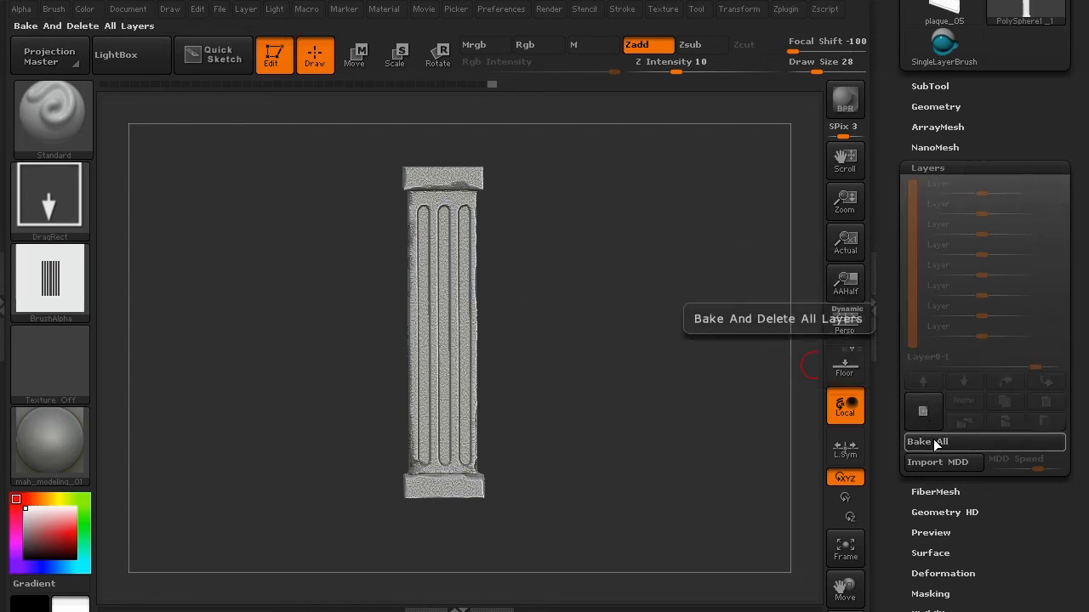
{"action": "key", "text": "shift"}
{"action": "left_click_drag", "start_coordinate": [322, 313], "coordinate": [323, 314], "text": "shift"}
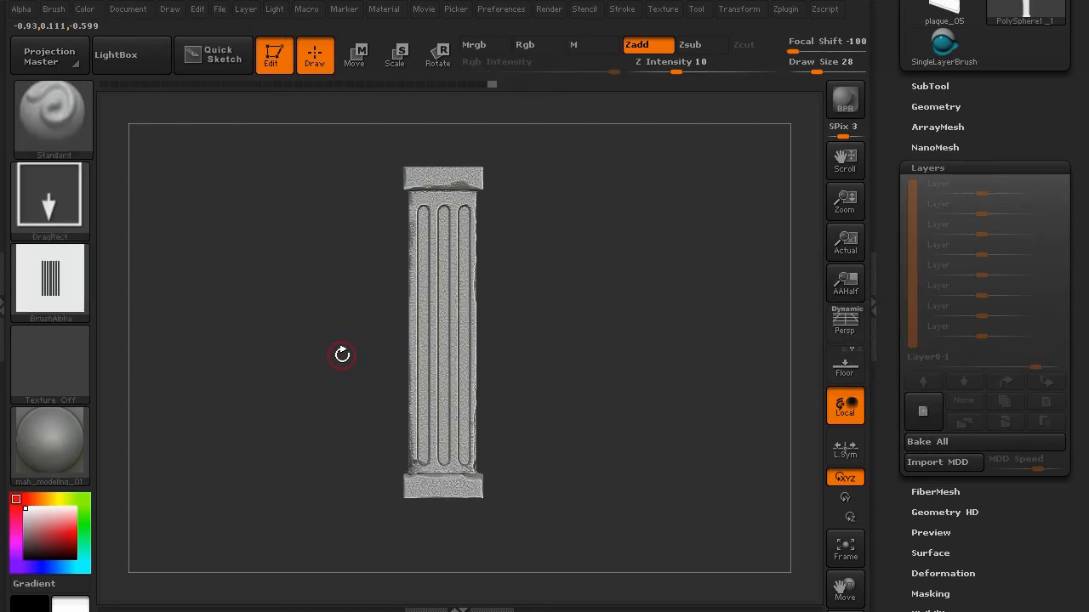
{"action": "left_click_drag", "start_coordinate": [341, 354], "coordinate": [266, 358], "text": "alt"}
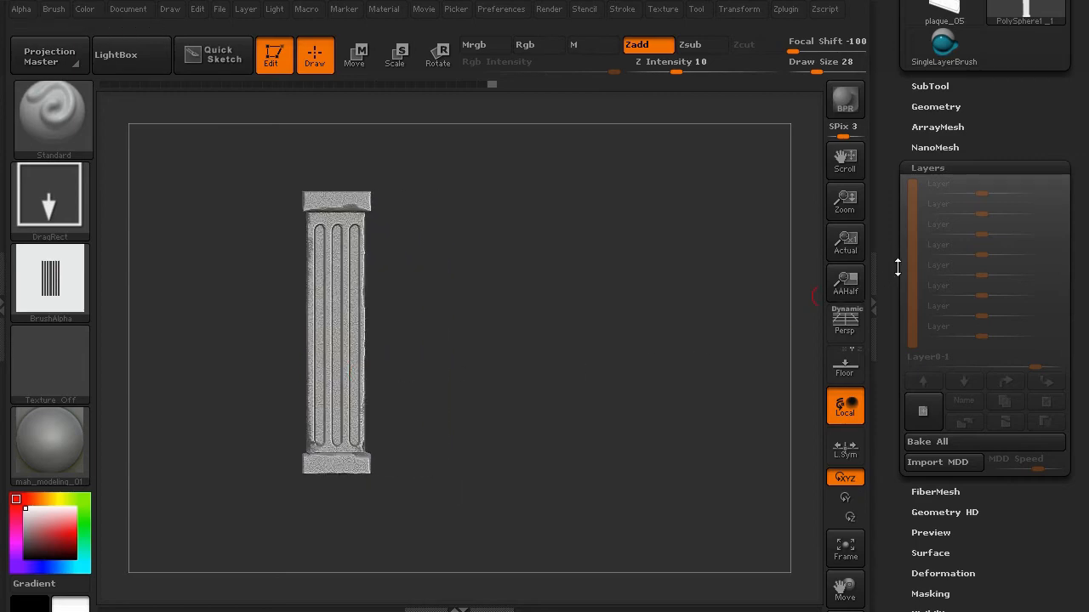
- Delete the column's lower subdivision levels and Mirror And Weld it into a second pillar
{"action": "left_click", "coordinate": [927, 106]}
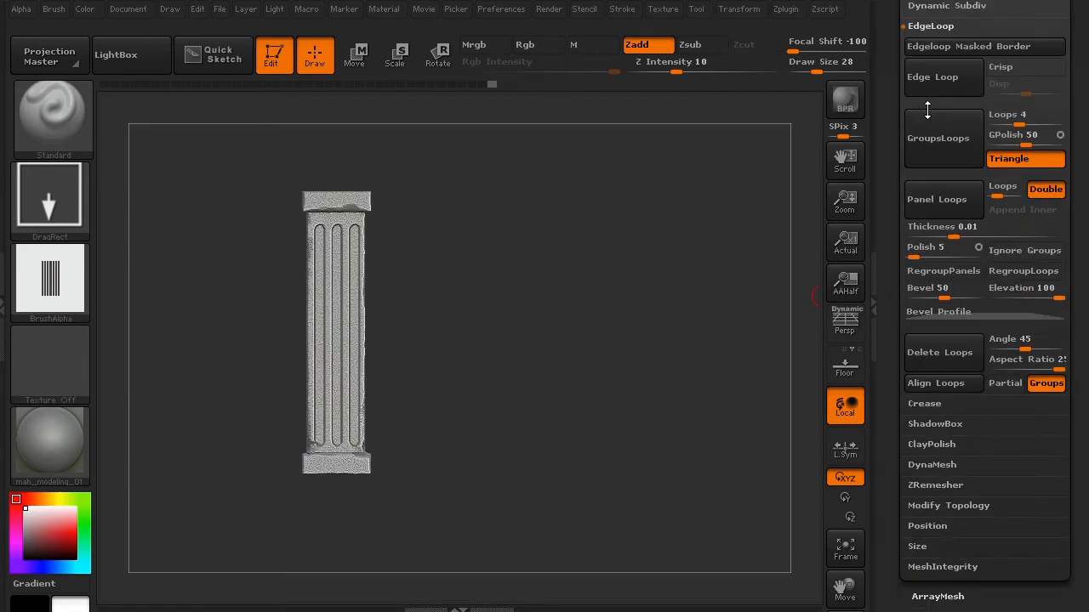
{"action": "scroll", "coordinate": [902, 429], "scroll_direction": "down", "scroll_amount": 3}
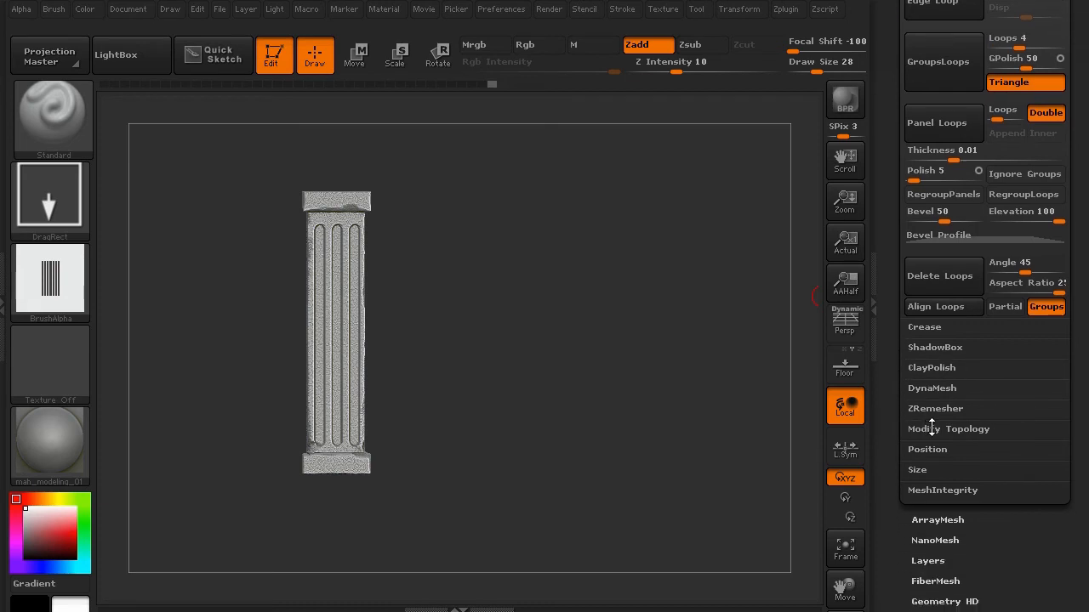
{"action": "left_click", "coordinate": [932, 429]}
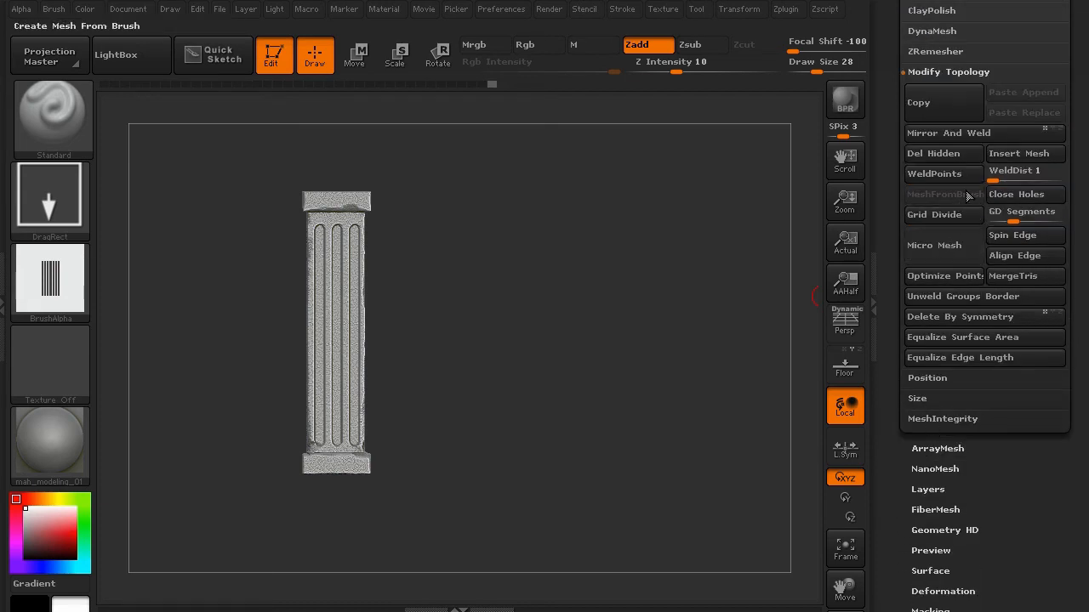
{"action": "left_click", "coordinate": [935, 133]}
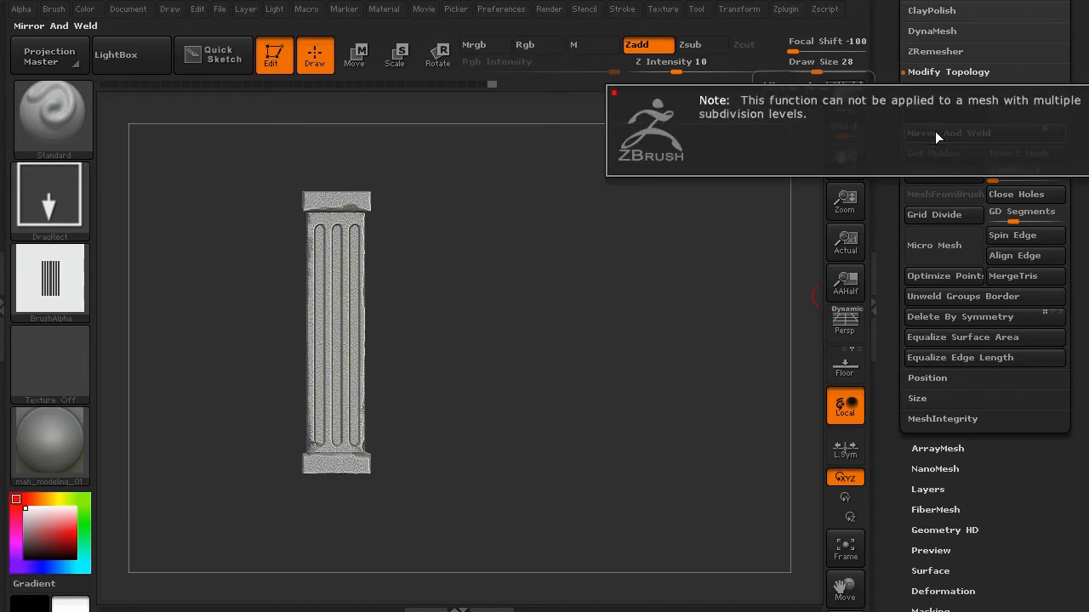
{"action": "scroll", "coordinate": [1013, 494], "scroll_direction": "up", "scroll_amount": 1}
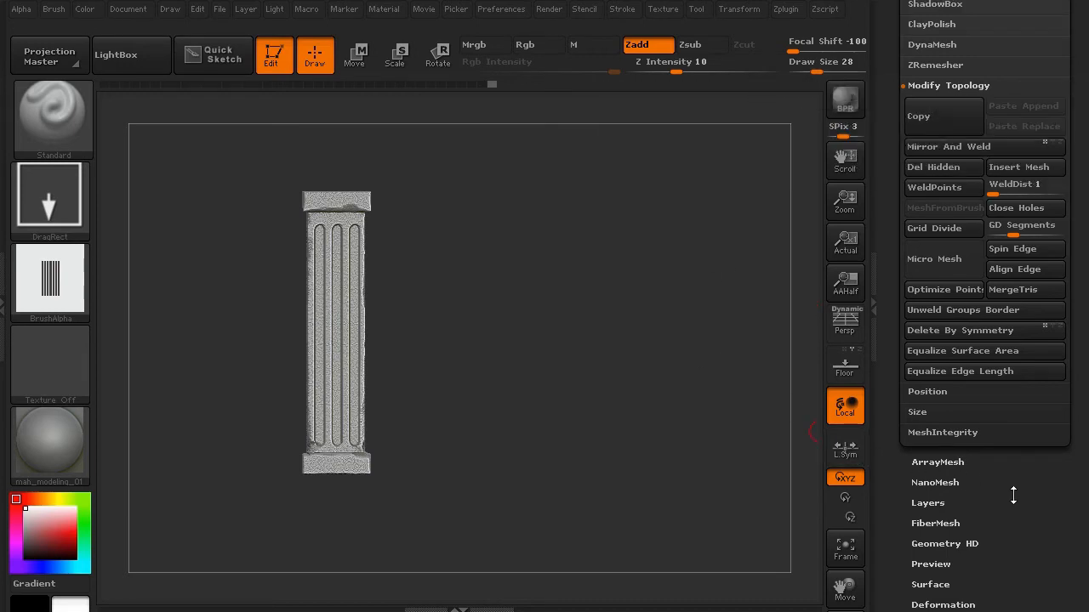
{"action": "scroll", "coordinate": [888, 307], "scroll_direction": "up", "scroll_amount": 5}
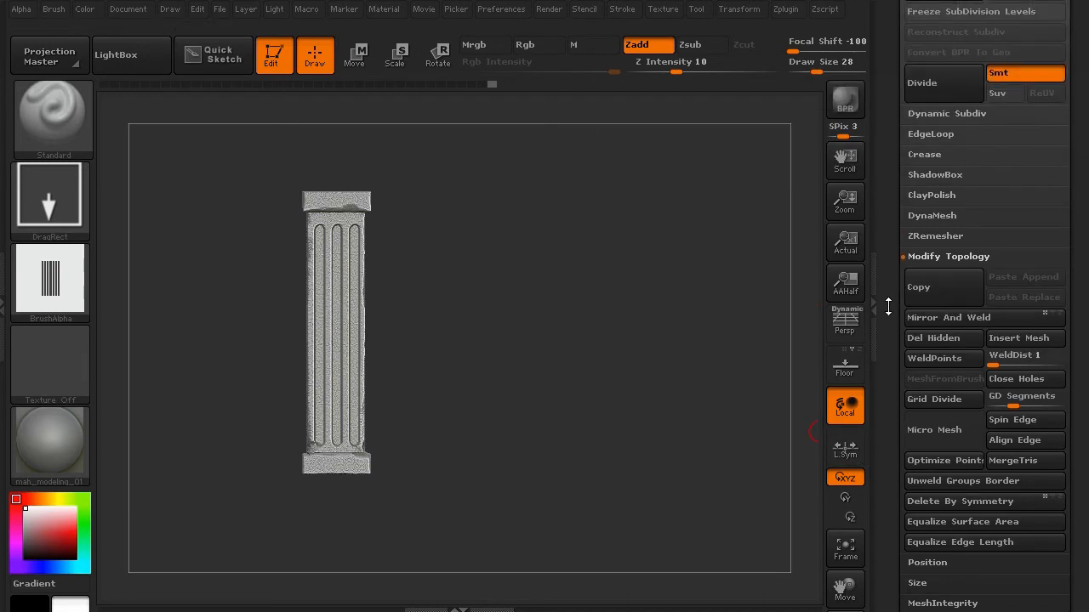
{"action": "scroll", "coordinate": [888, 307], "scroll_direction": "up", "scroll_amount": 4}
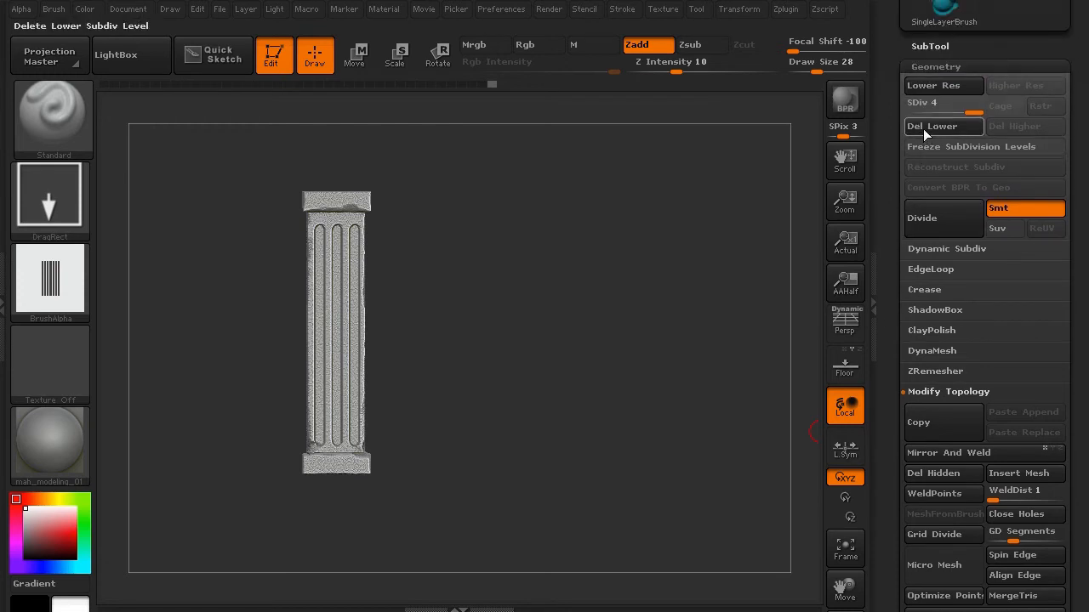
{"action": "left_click", "coordinate": [923, 130]}
{"action": "left_click_drag", "start_coordinate": [885, 327], "coordinate": [884, 179]}
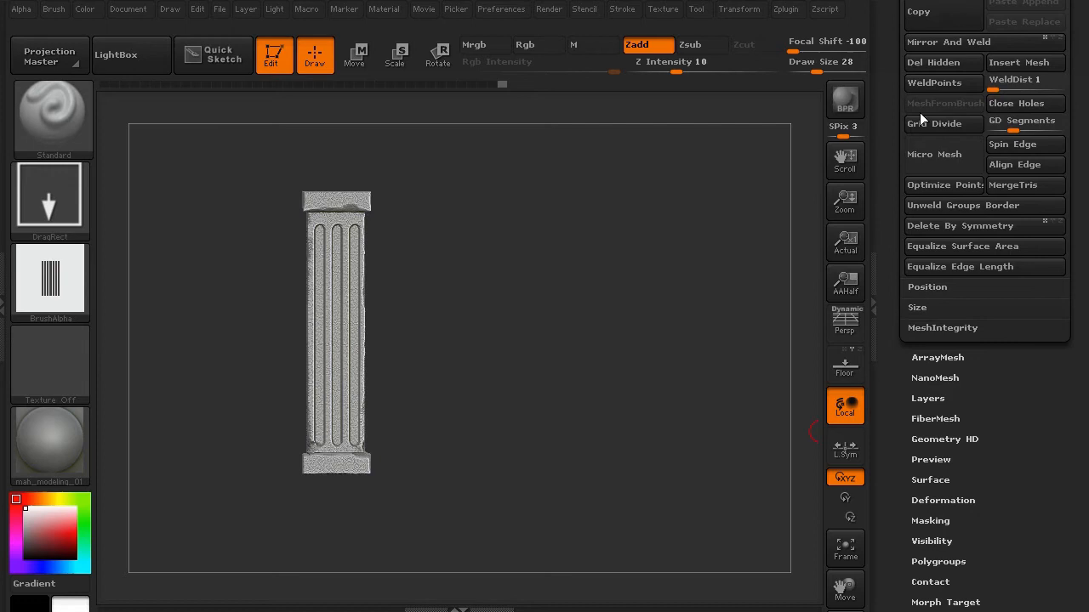
{"action": "left_click", "coordinate": [937, 41]}
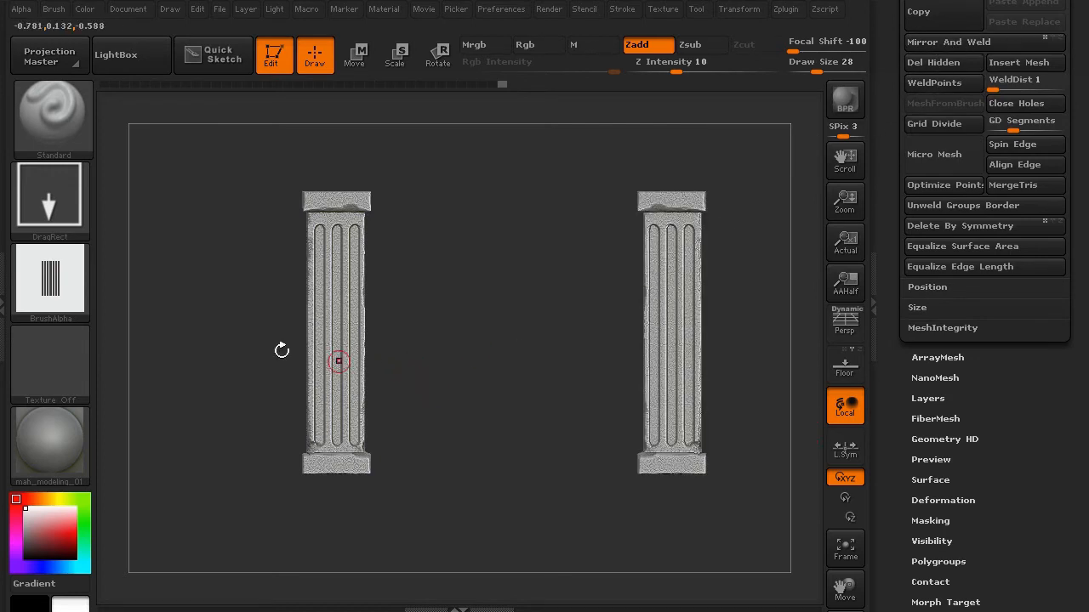
- Isolate the fluted shafts, hiding capitals and bases, and turn the brush alpha off
{"action": "left_click", "coordinate": [323, 326], "text": "ctrl+shift"}
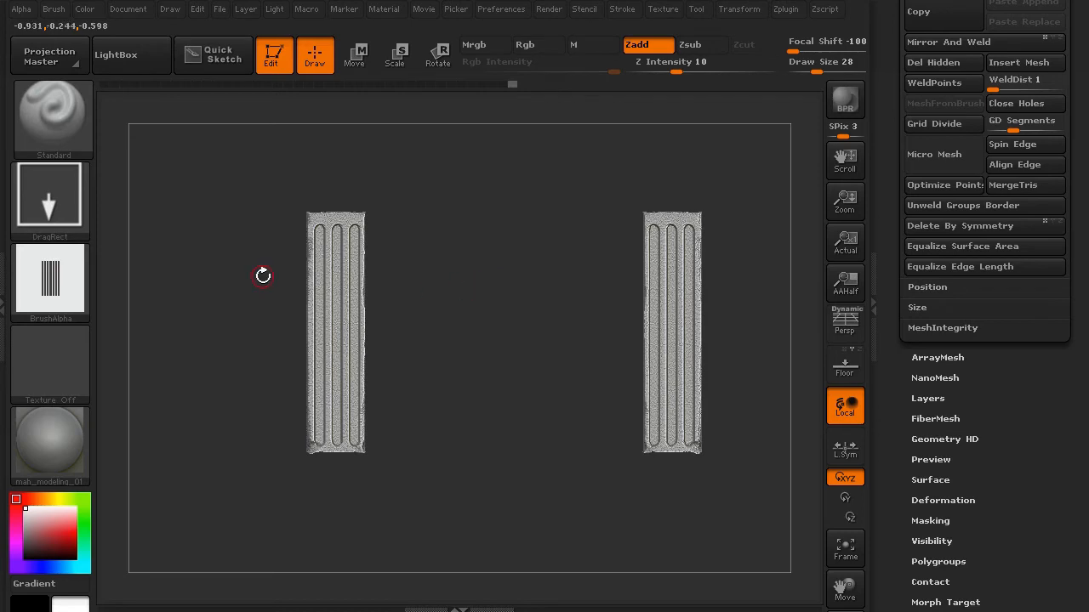
{"action": "left_click", "coordinate": [86, 284]}
{"action": "left_click", "coordinate": [119, 279]}
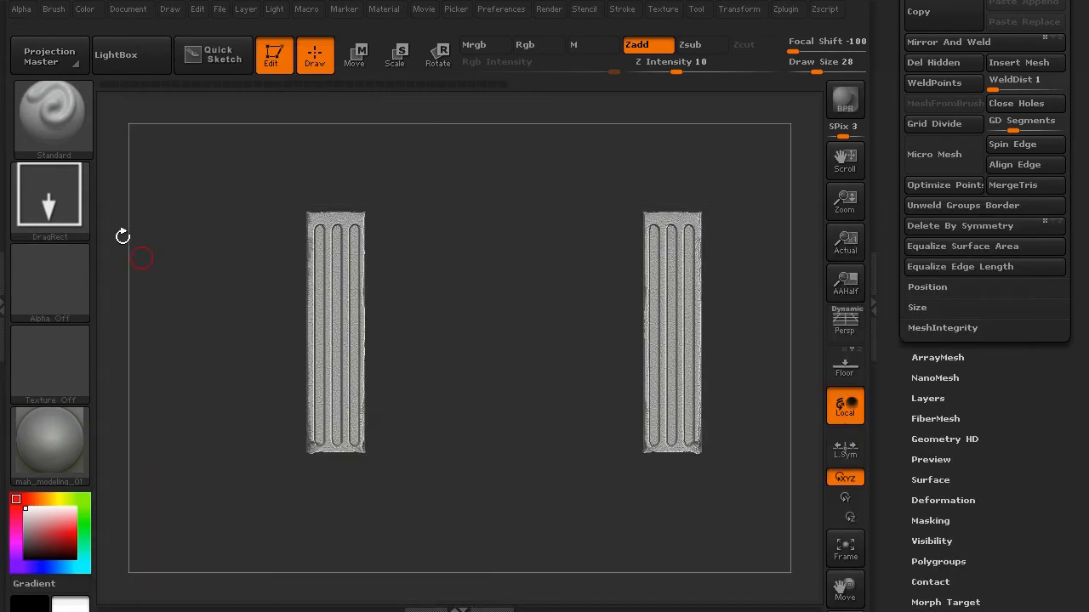
- Set the stroke to DragRect and load the Dam_Standard brush
{"action": "left_click", "coordinate": [88, 190]}
{"action": "left_click", "coordinate": [255, 211]}
{"action": "left_click", "coordinate": [58, 115]}
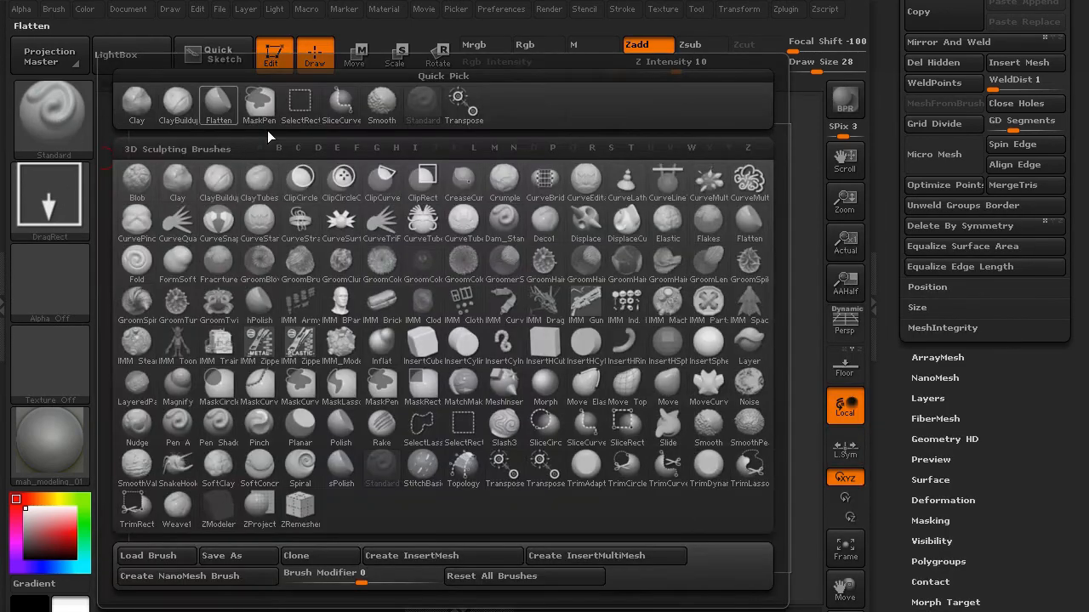
{"action": "key", "text": "d"}
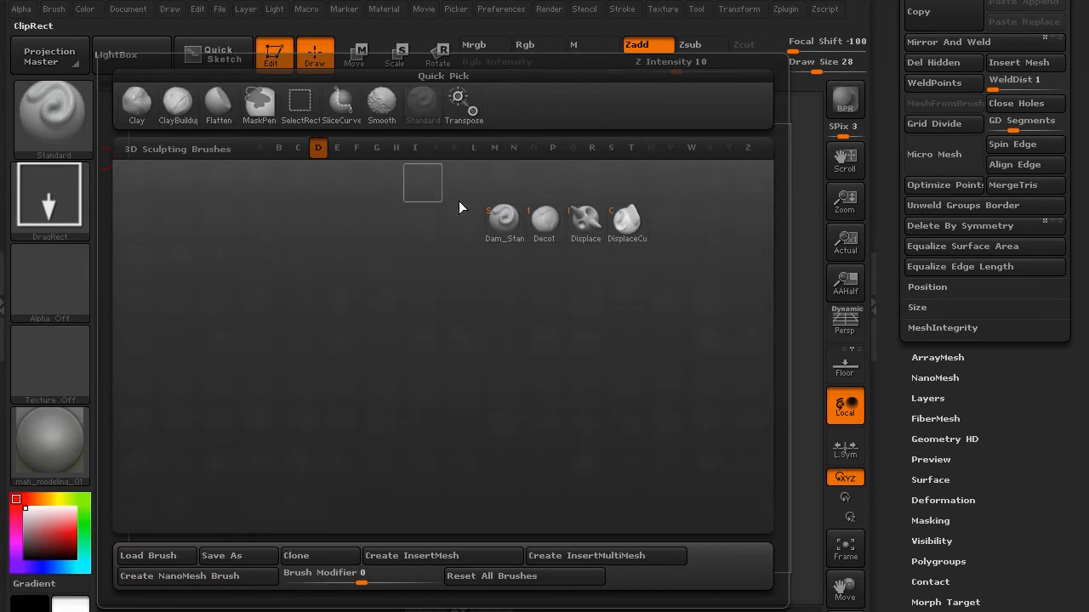
{"action": "left_click", "coordinate": [508, 223]}
- Carve cracks into the first pillar's shaft and near its lower end
{"action": "left_click_drag", "start_coordinate": [208, 274], "coordinate": [282, 263]}
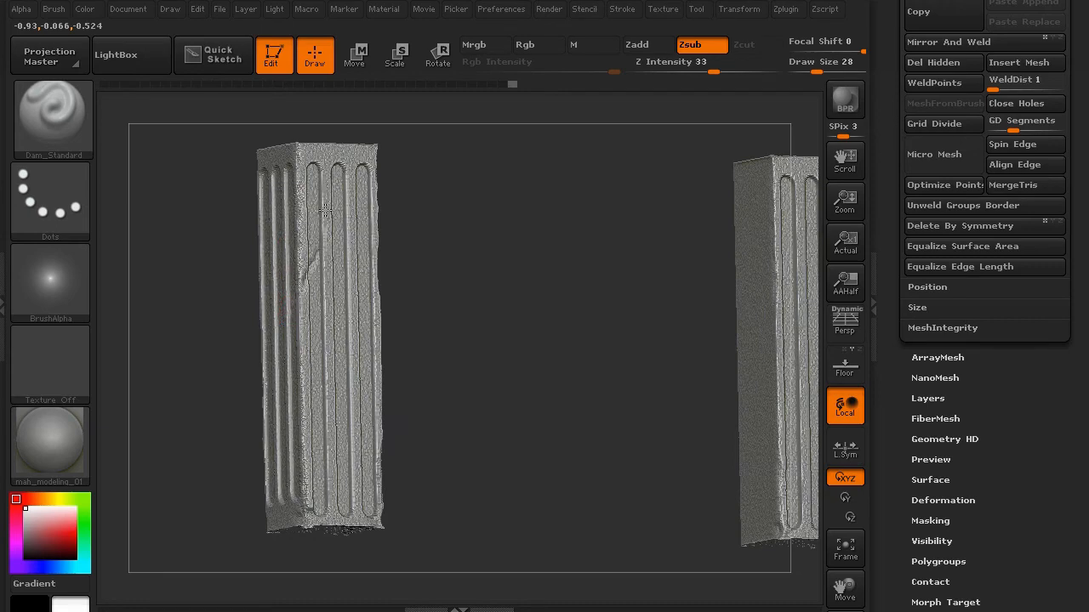
{"action": "left_click_drag", "start_coordinate": [218, 181], "coordinate": [282, 219]}
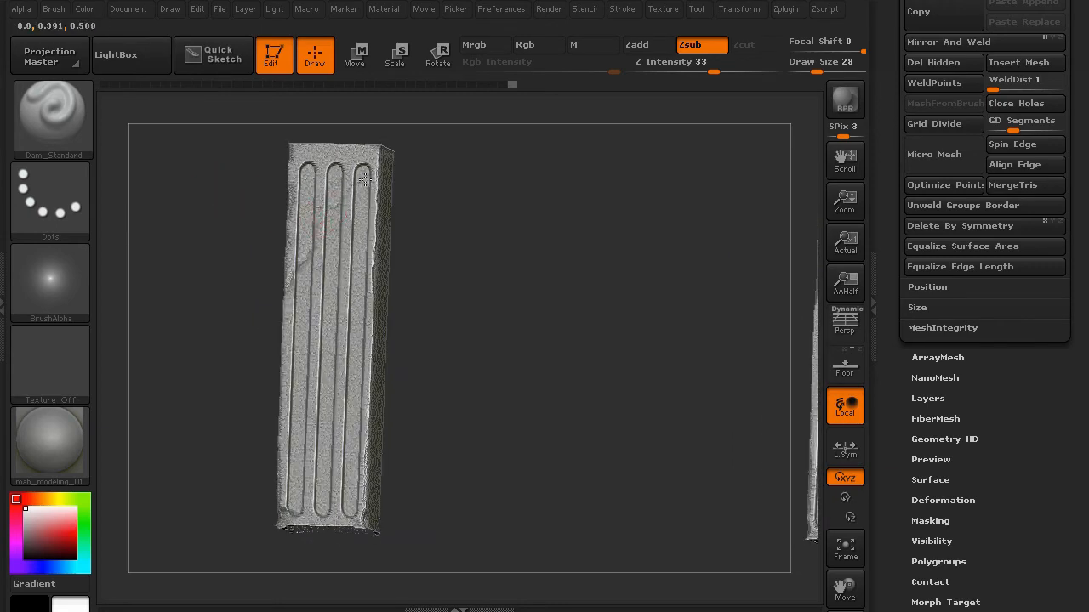
{"action": "left_click_drag", "start_coordinate": [250, 134], "coordinate": [336, 175]}
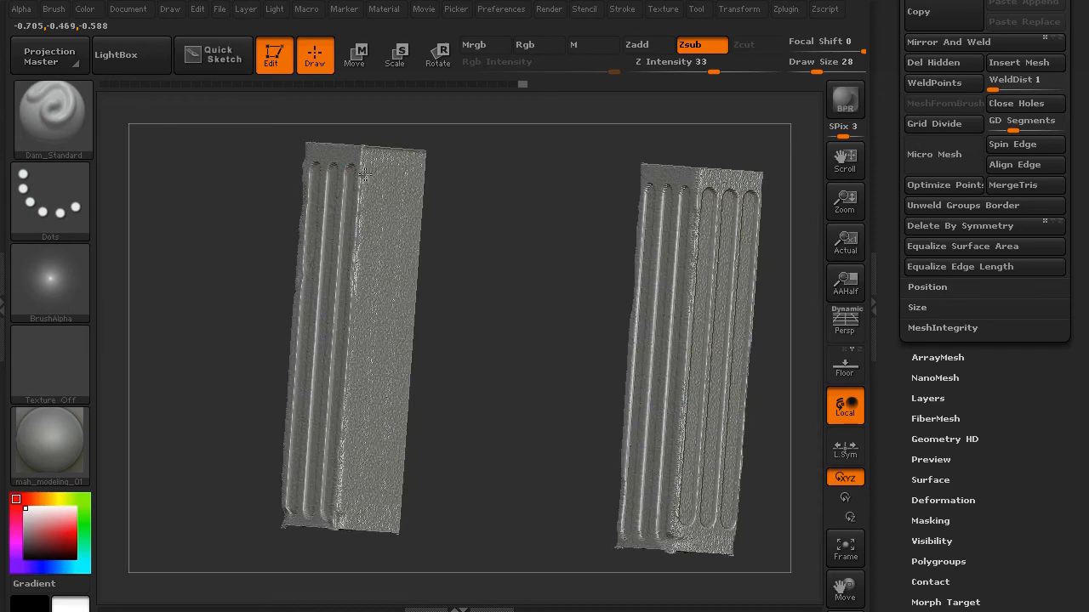
{"action": "left_click_drag", "start_coordinate": [219, 229], "coordinate": [352, 516]}
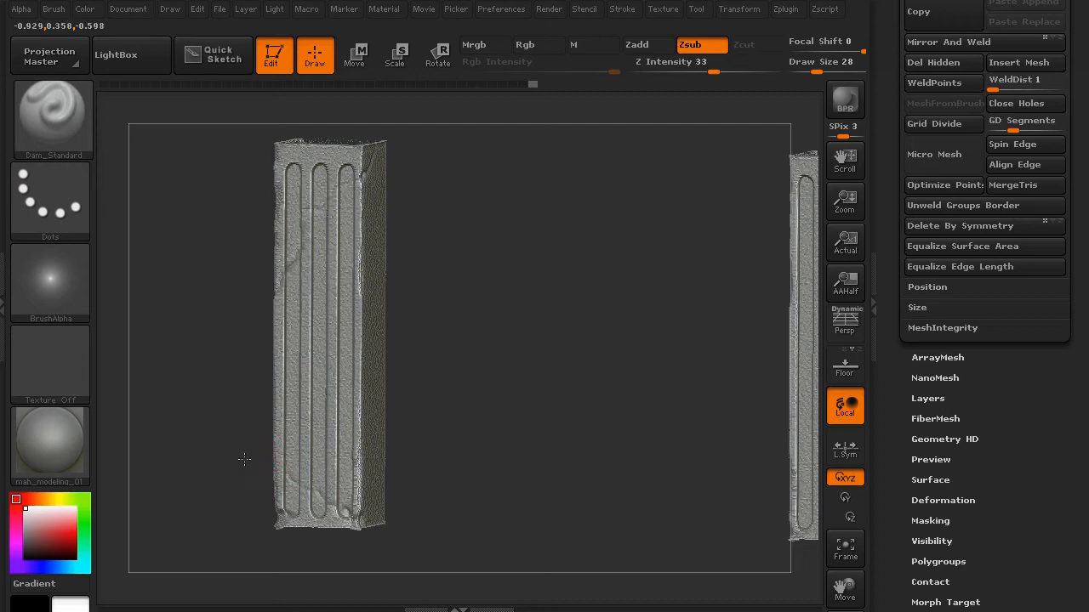
{"action": "left_click_drag", "start_coordinate": [244, 459], "coordinate": [311, 498], "text": "shift"}
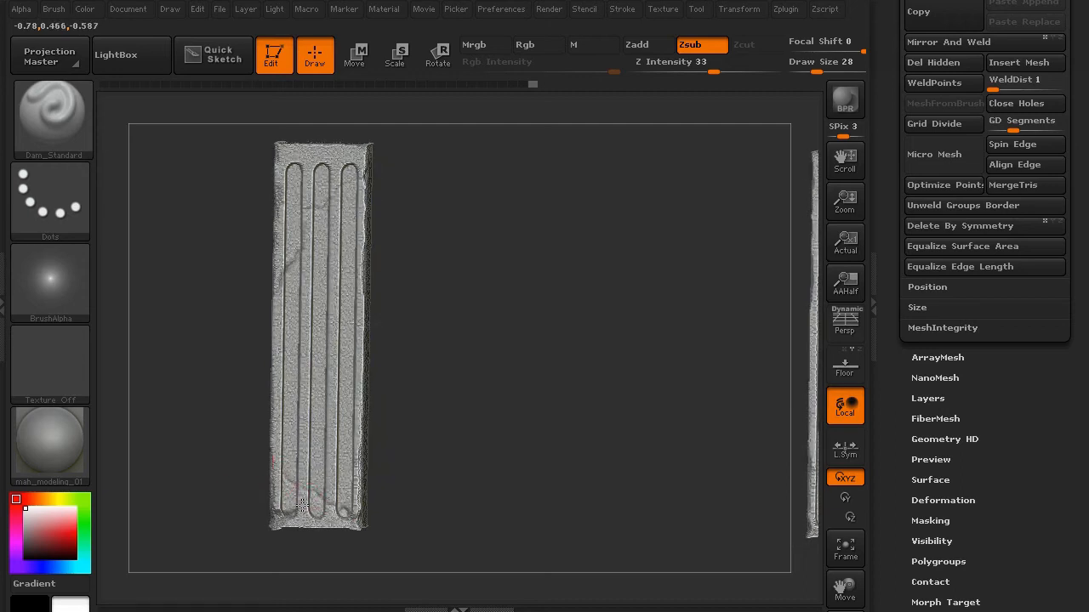
{"action": "left_click_drag", "start_coordinate": [233, 442], "coordinate": [273, 513]}
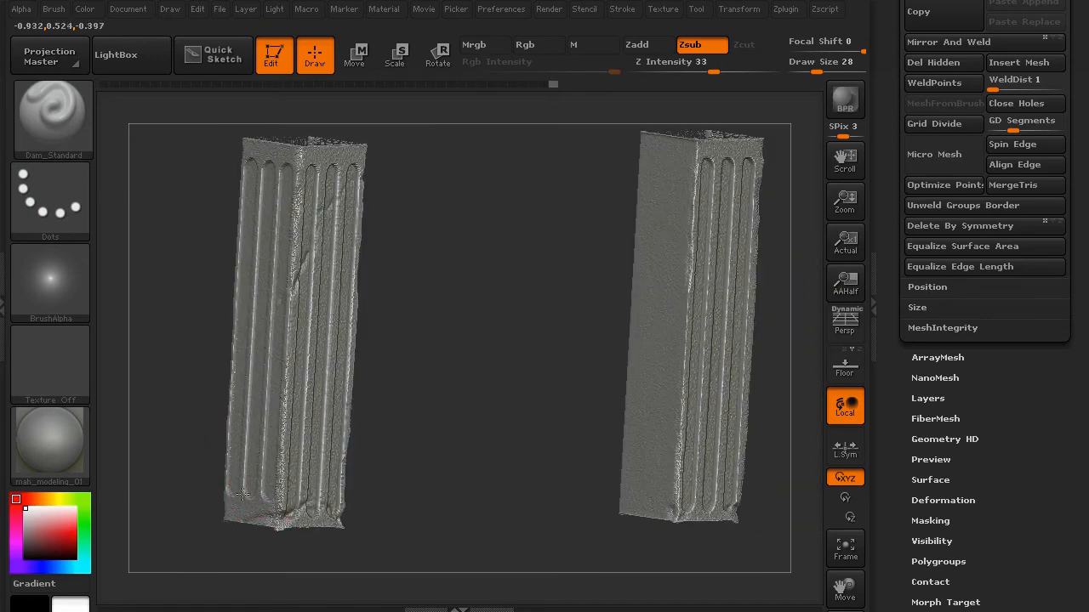
{"action": "left_click_drag", "start_coordinate": [244, 418], "coordinate": [384, 367]}
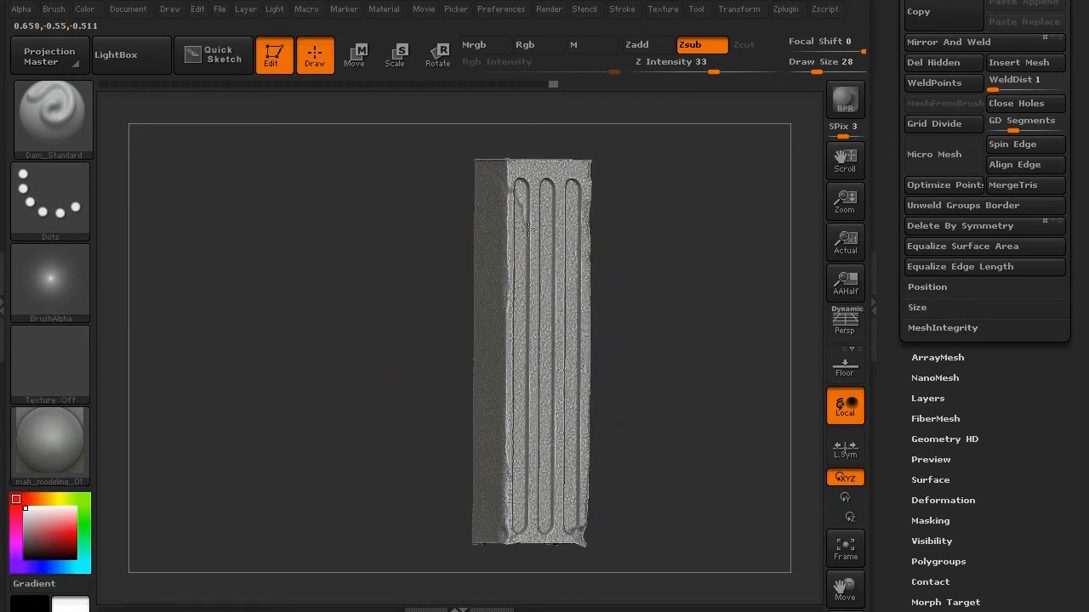
{"action": "left_click_drag", "start_coordinate": [528, 228], "coordinate": [531, 234]}
{"action": "left_click_drag", "start_coordinate": [442, 222], "coordinate": [353, 213]}
{"action": "left_click_drag", "start_coordinate": [512, 232], "coordinate": [520, 231]}
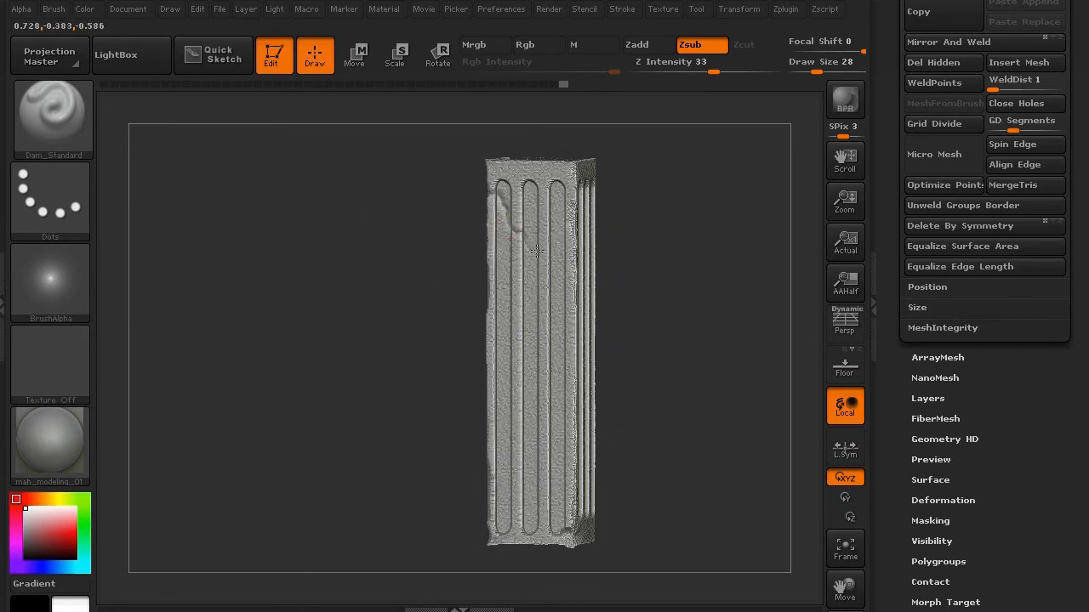
{"action": "left_click_drag", "start_coordinate": [392, 290], "coordinate": [467, 343]}
{"action": "left_click_drag", "start_coordinate": [559, 465], "coordinate": [566, 465]}
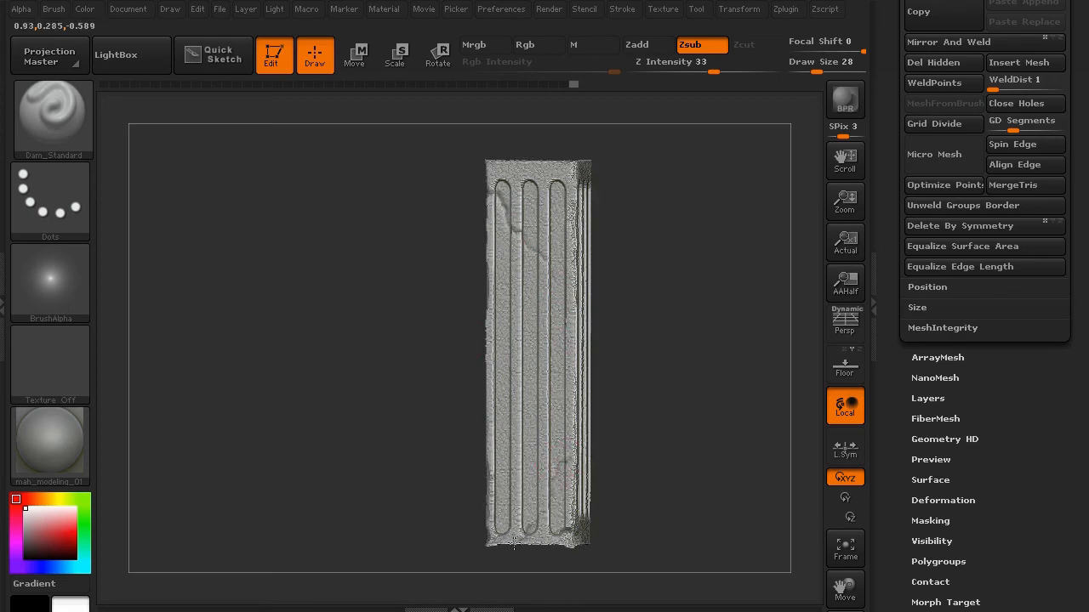
- Carve a diagonal crack and a base crack into the right pillar
{"action": "left_click_drag", "start_coordinate": [501, 549], "coordinate": [571, 457]}
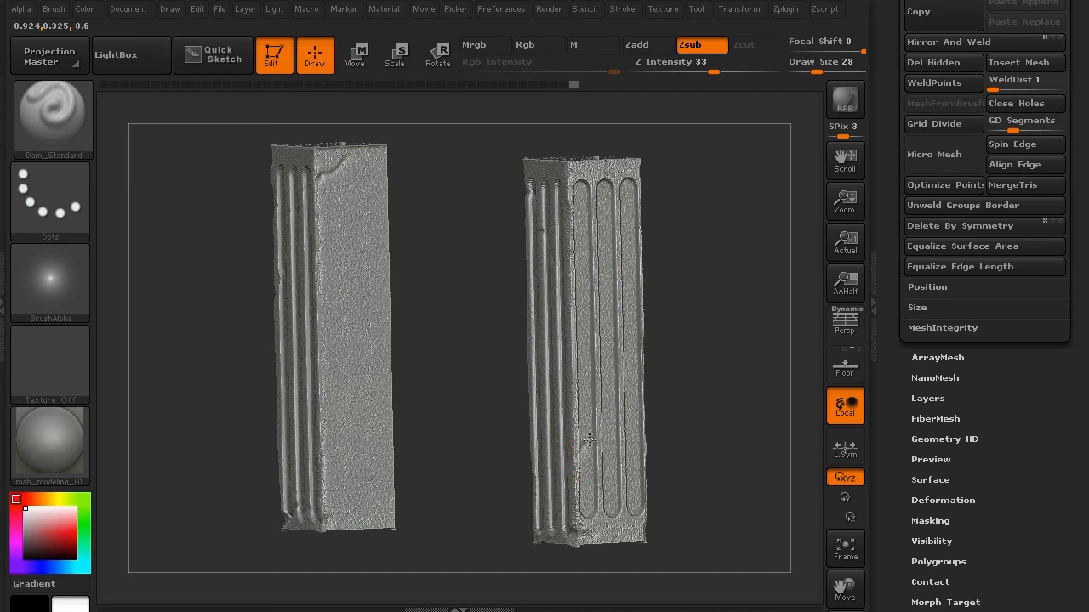
{"action": "left_click_drag", "start_coordinate": [613, 406], "coordinate": [612, 403]}
{"action": "left_click_drag", "start_coordinate": [637, 510], "coordinate": [628, 522]}
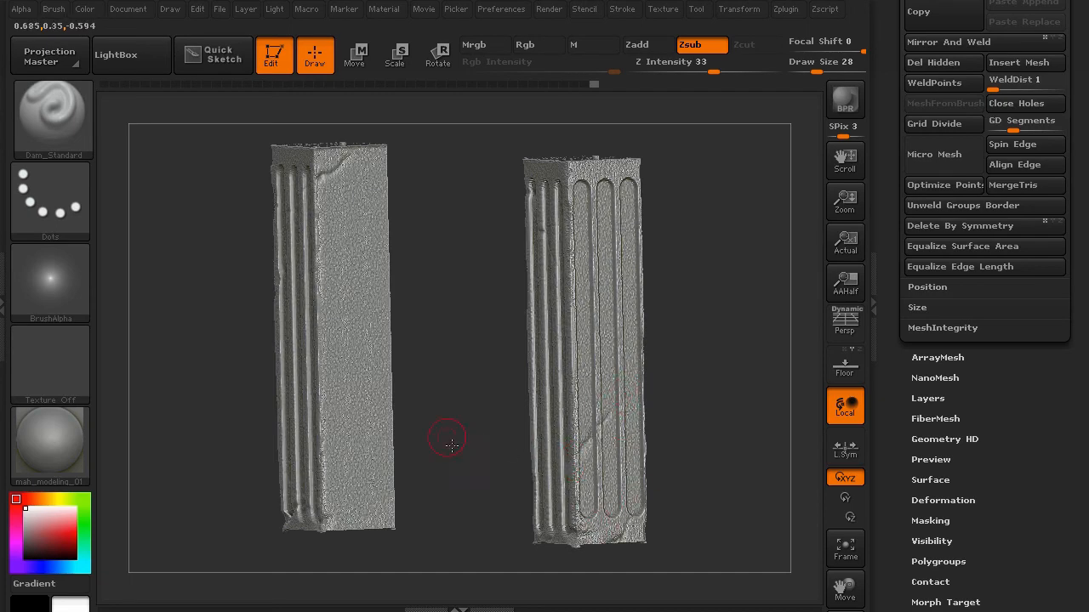
{"action": "left_click_drag", "start_coordinate": [451, 444], "coordinate": [578, 548]}
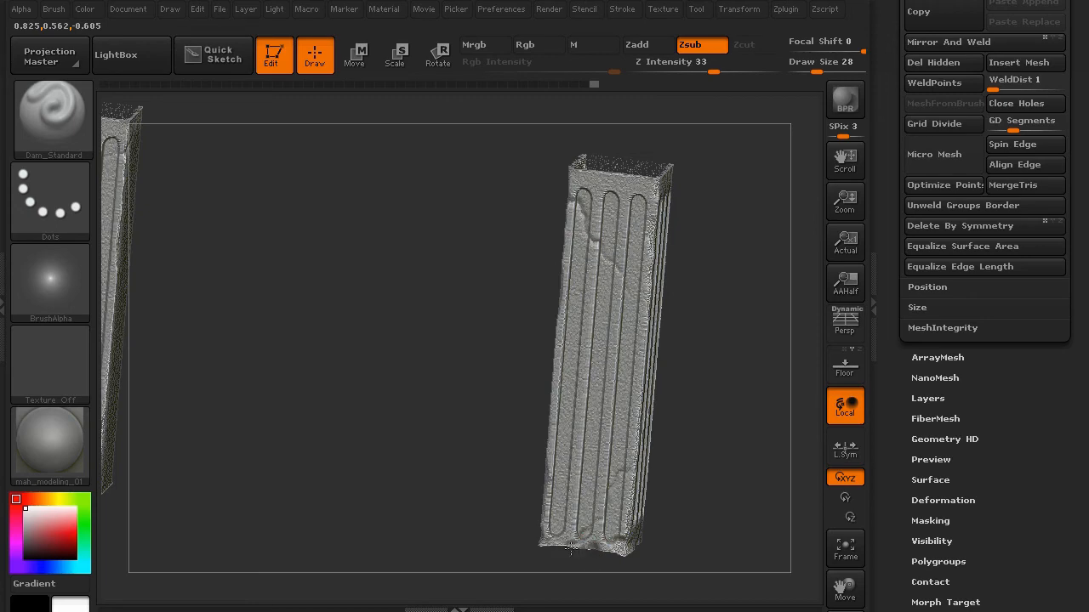
- Switch to Smooth and bring both pillars back to an upright front view
{"action": "key", "text": "shift"}
{"action": "left_click_drag", "start_coordinate": [391, 346], "coordinate": [476, 225]}
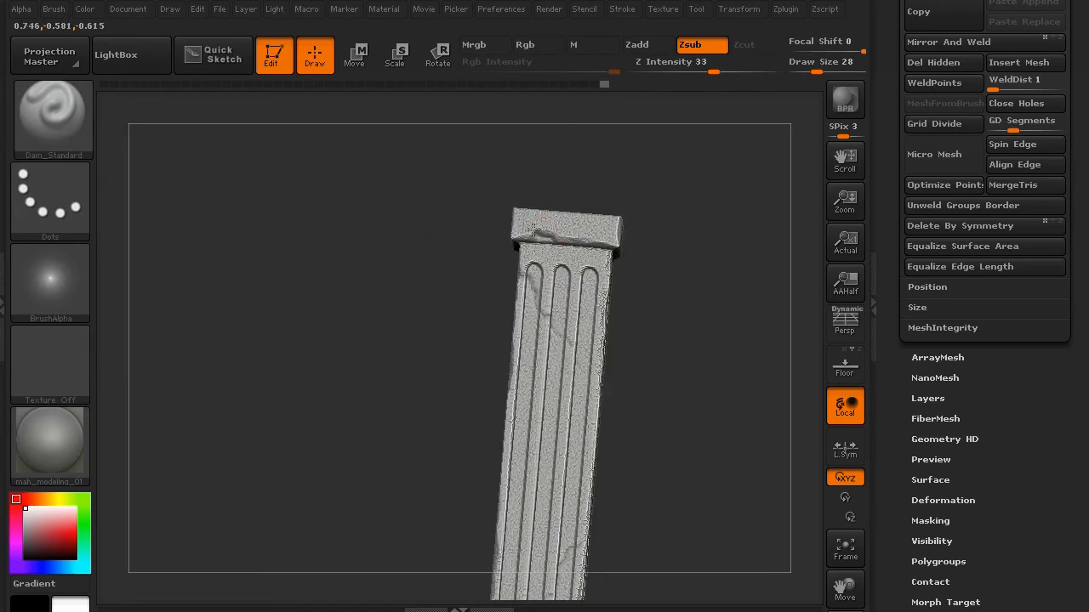
{"action": "left_click_drag", "start_coordinate": [438, 176], "coordinate": [473, 196]}
{"action": "left_click_drag", "start_coordinate": [327, 217], "coordinate": [247, 219]}
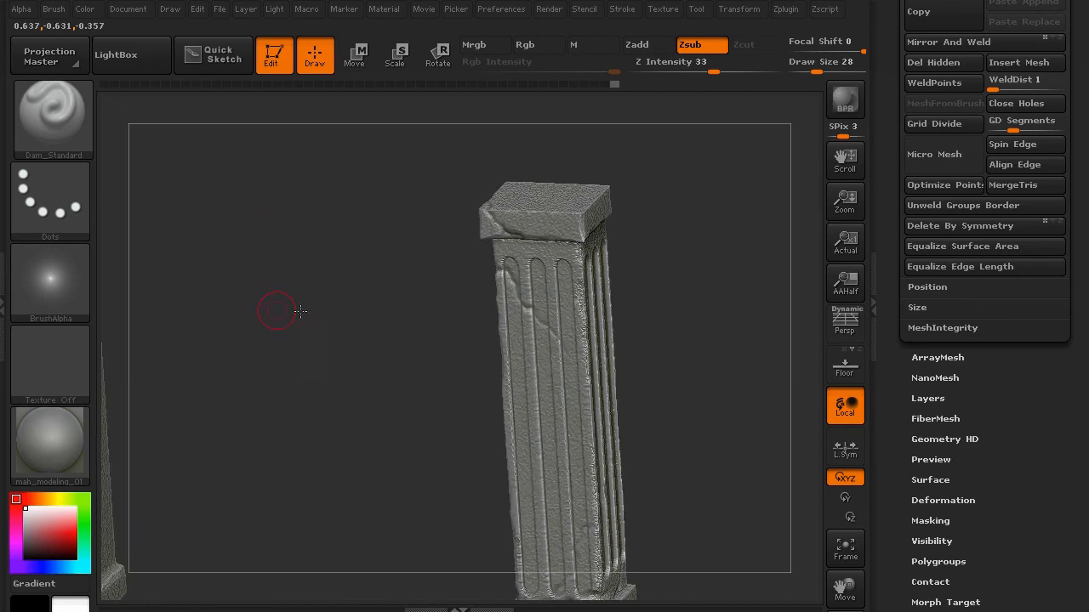
{"action": "left_click_drag", "start_coordinate": [296, 312], "coordinate": [613, 289], "text": "alt"}
{"action": "left_click_drag", "start_coordinate": [217, 226], "coordinate": [307, 183]}
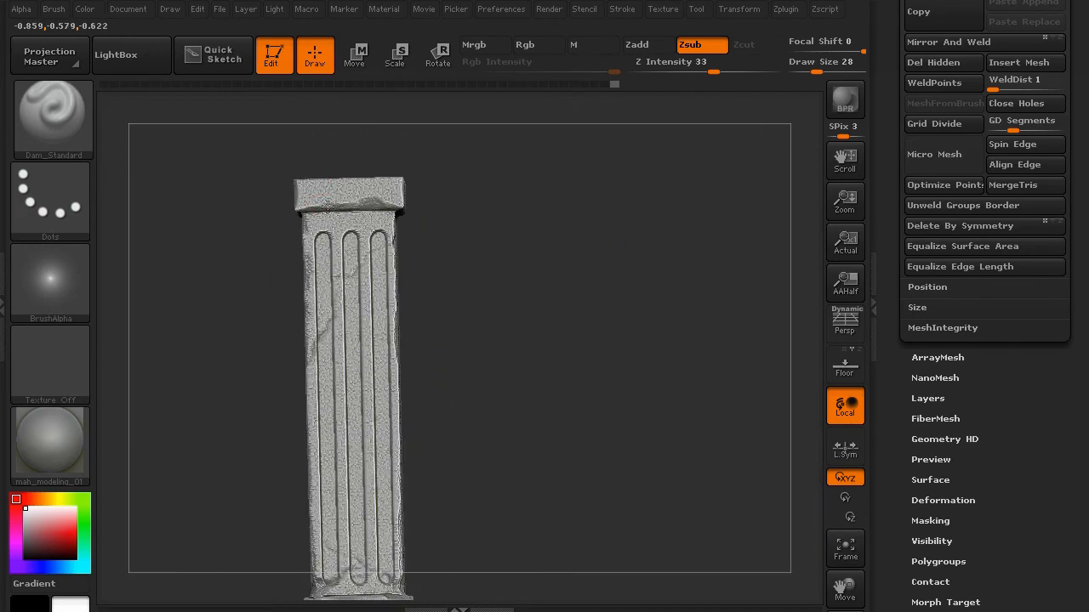
{"action": "left_click_drag", "start_coordinate": [233, 192], "coordinate": [328, 176]}
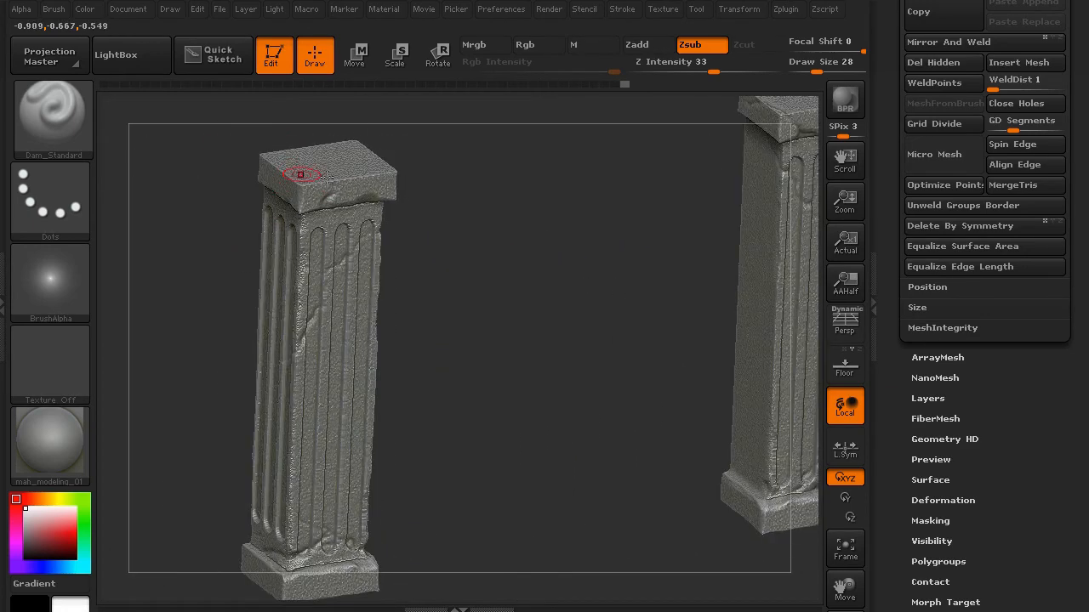
{"action": "left_click_drag", "start_coordinate": [246, 254], "coordinate": [274, 219]}
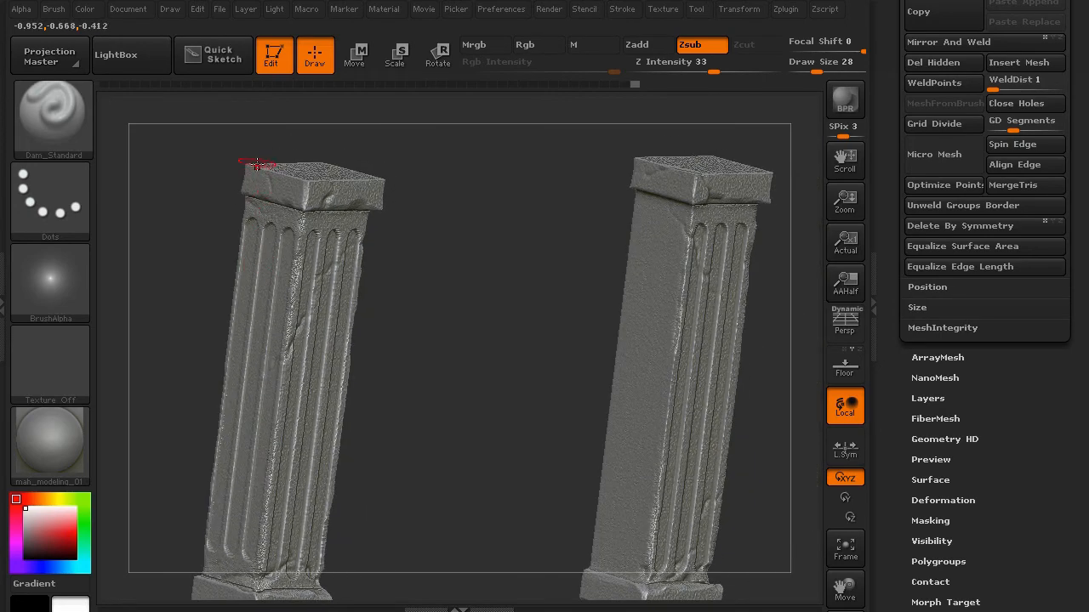
{"action": "left_click_drag", "start_coordinate": [190, 255], "coordinate": [392, 456]}
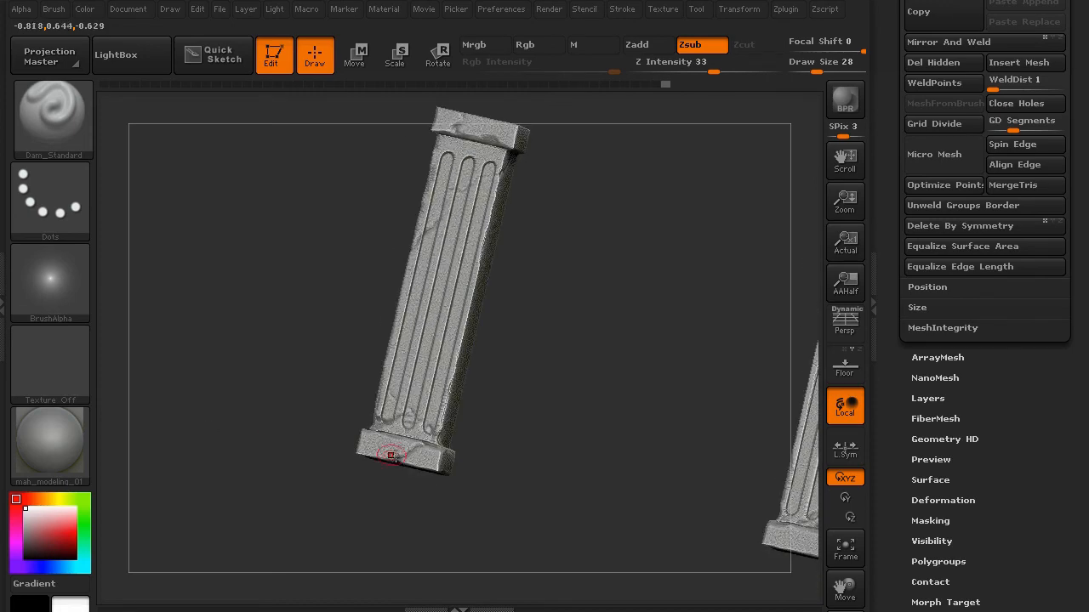
{"action": "left_click_drag", "start_coordinate": [321, 372], "coordinate": [184, 339]}
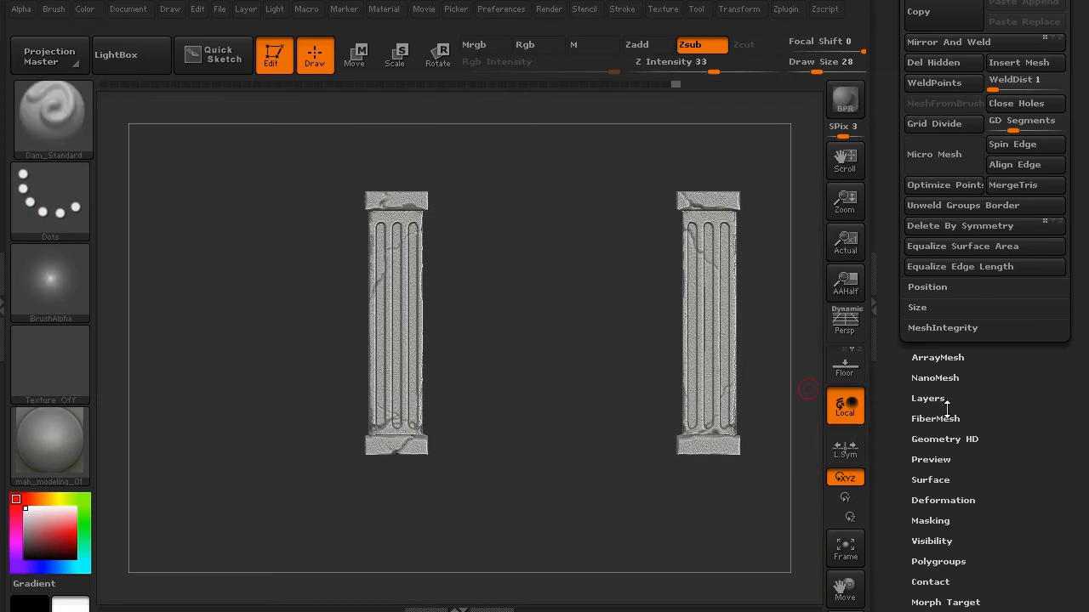
- Unhide all subtools so the roof, walls, door and steps reappear
{"action": "scroll", "coordinate": [1009, 395], "scroll_direction": "up", "scroll_amount": 5}
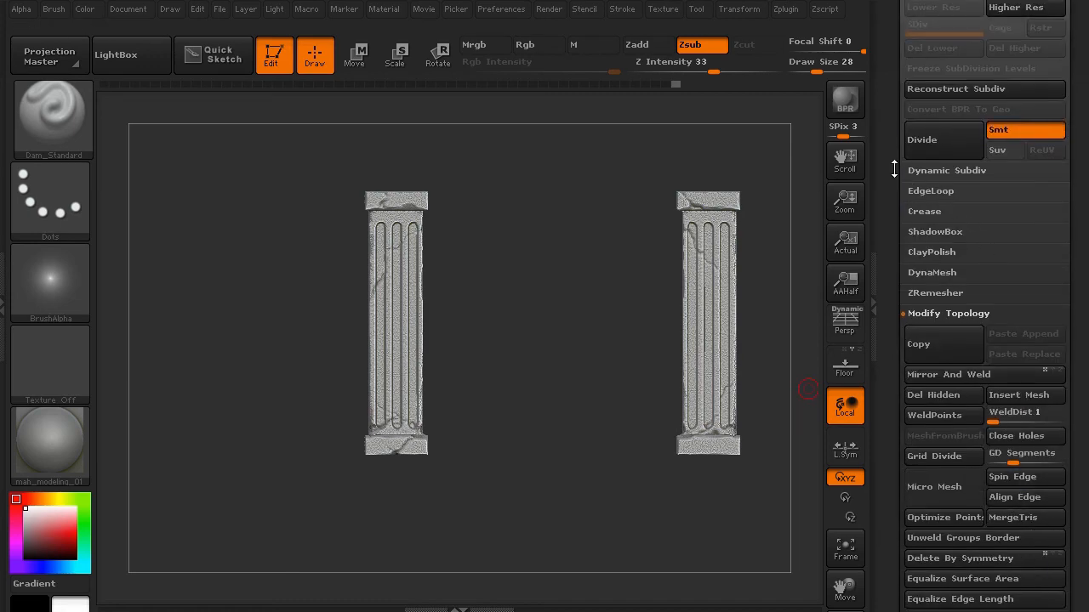
{"action": "left_click_drag", "start_coordinate": [894, 170], "coordinate": [892, 298]}
{"action": "left_click", "coordinate": [932, 243]}
{"action": "left_click_drag", "start_coordinate": [902, 383], "coordinate": [903, 229]}
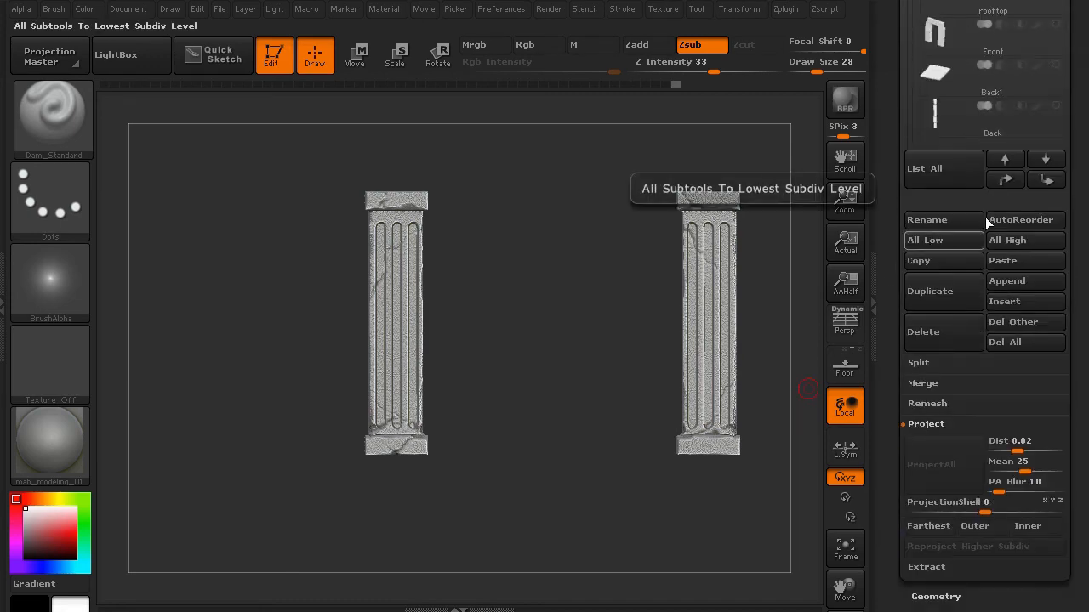
{"action": "left_click_drag", "start_coordinate": [894, 90], "coordinate": [893, 192]}
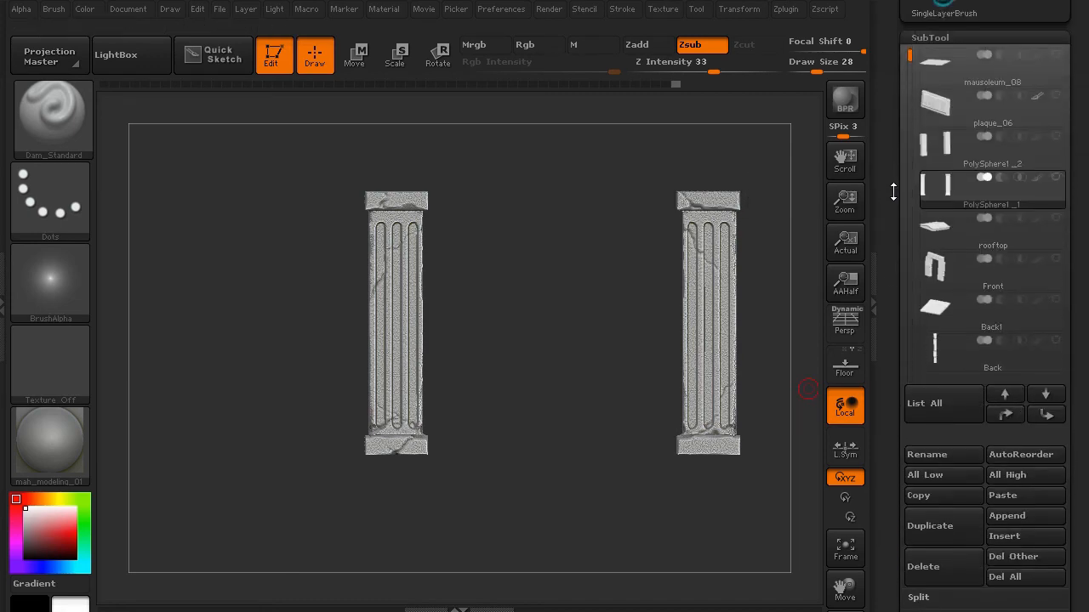
{"action": "left_click", "coordinate": [1056, 177]}
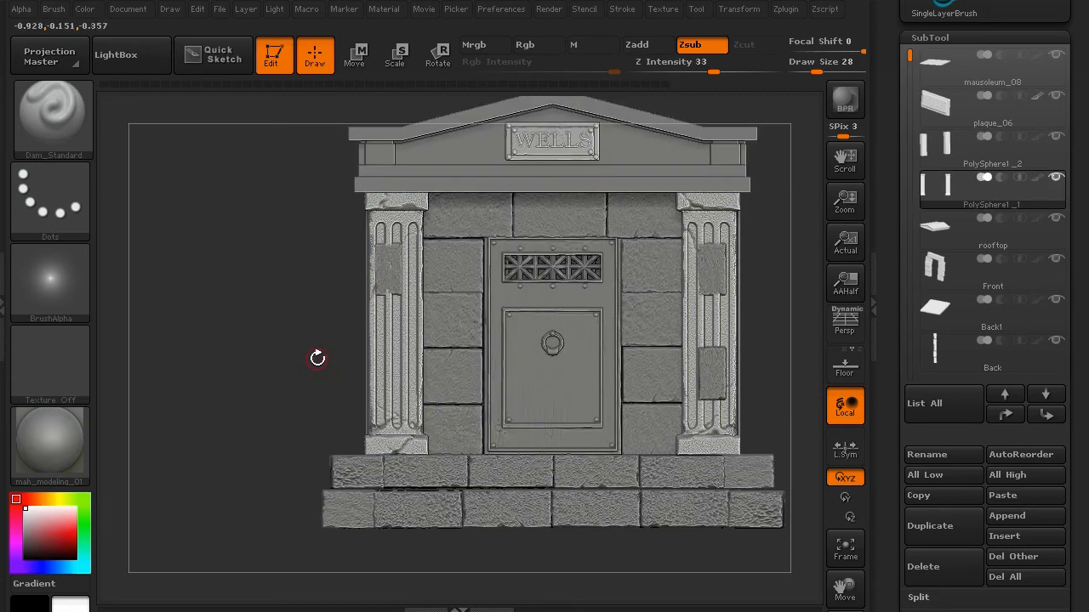
- Orbit the mausoleum to a straight side view
{"action": "left_click_drag", "start_coordinate": [265, 357], "coordinate": [376, 291]}
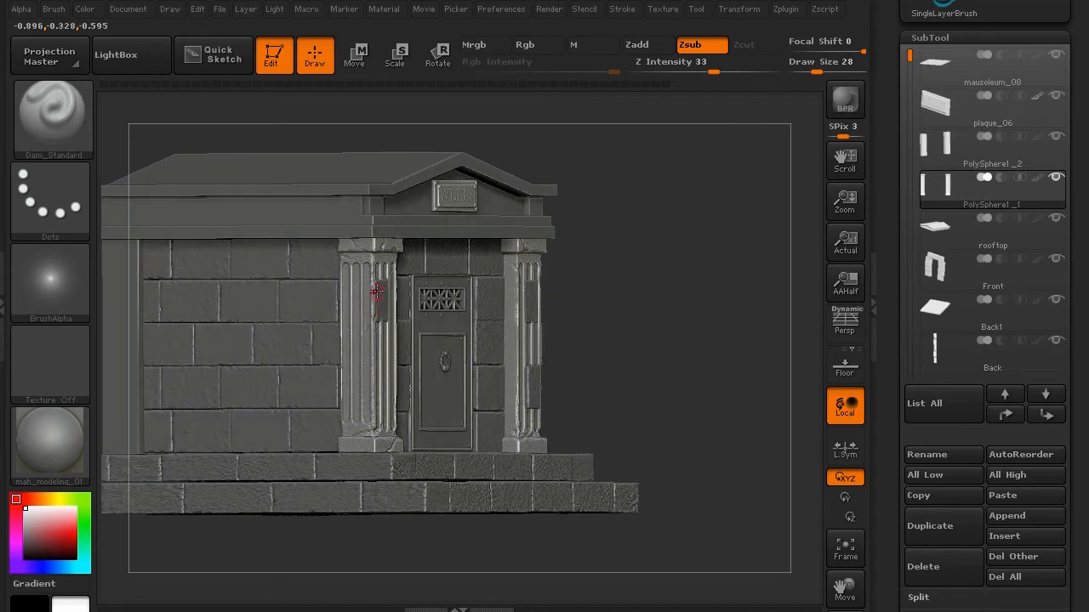
{"action": "left_click_drag", "start_coordinate": [661, 391], "coordinate": [570, 302]}
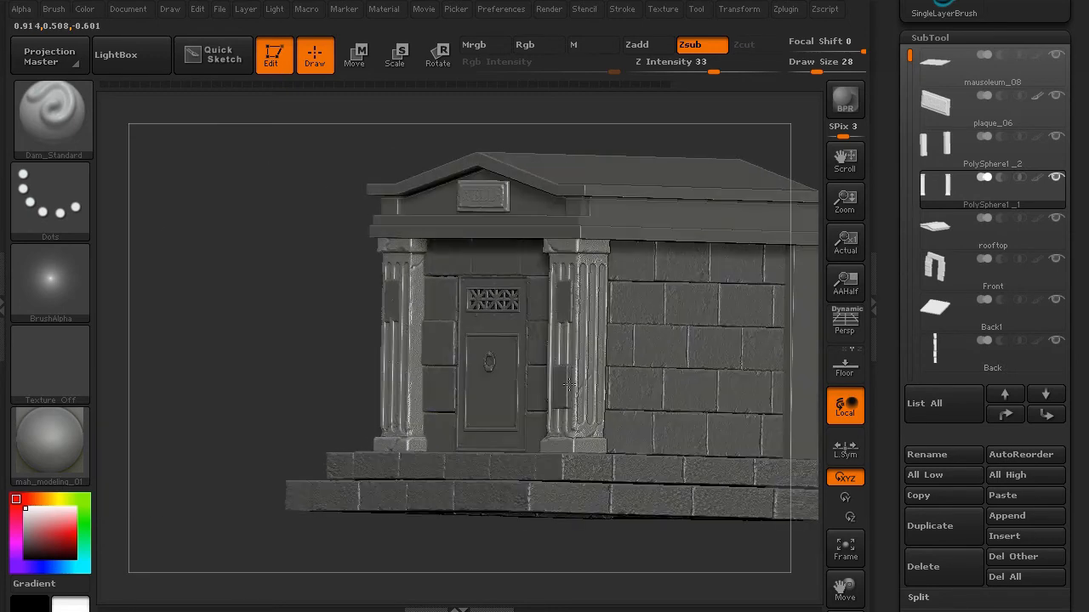
{"action": "left_click_drag", "start_coordinate": [295, 330], "coordinate": [707, 345]}
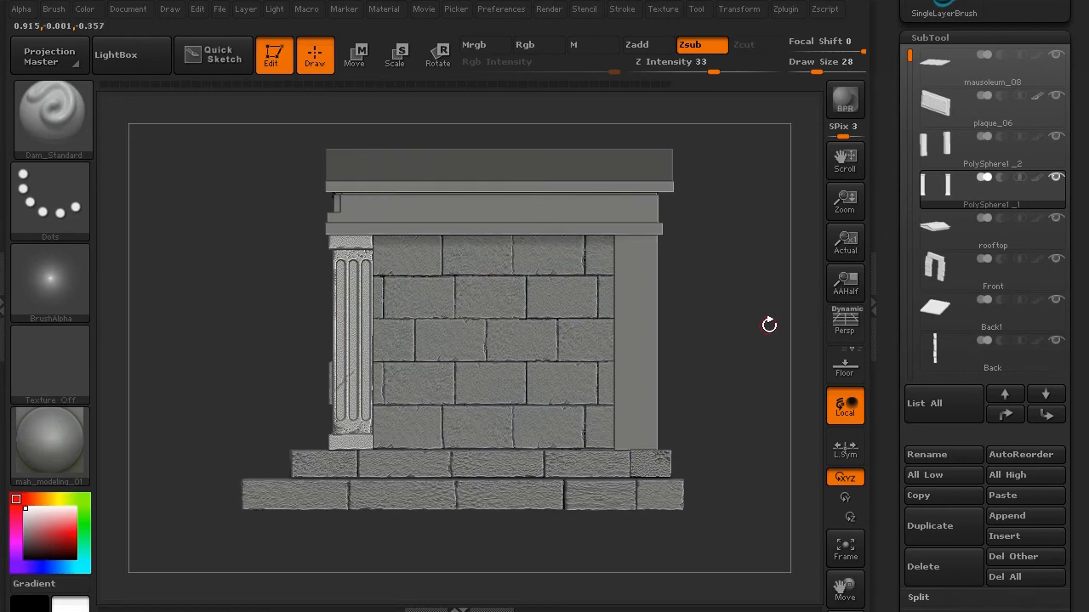
- Duplicate the pillar, mirror the copy, and slide it to the right corner of the wall
{"action": "left_click", "coordinate": [920, 527]}
{"action": "left_click_drag", "start_coordinate": [885, 508], "coordinate": [879, 320]}
{"action": "left_click", "coordinate": [925, 372]}
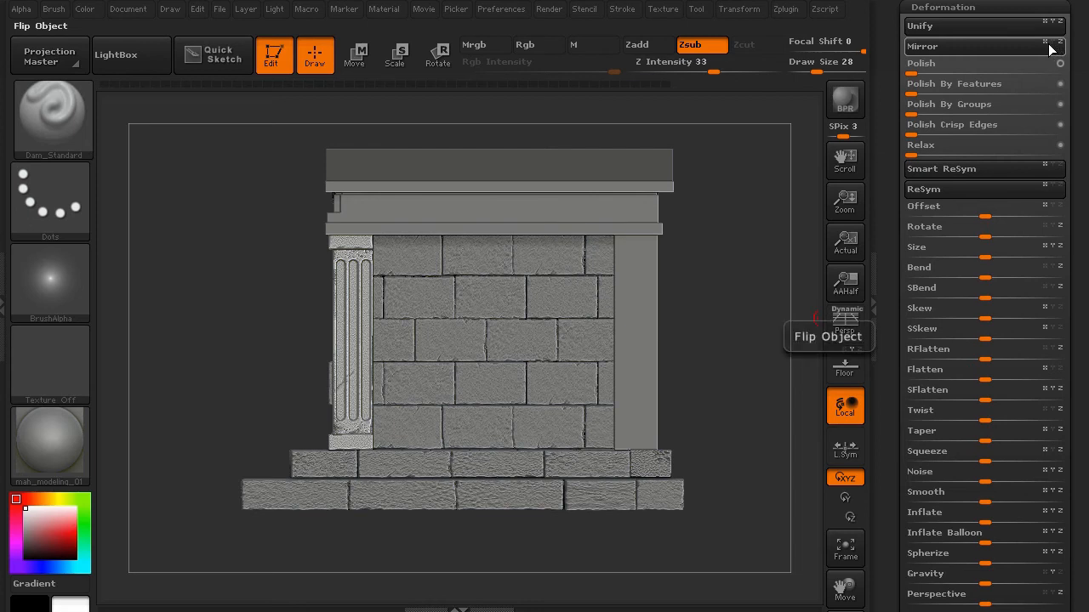
{"action": "left_click", "coordinate": [1001, 47]}
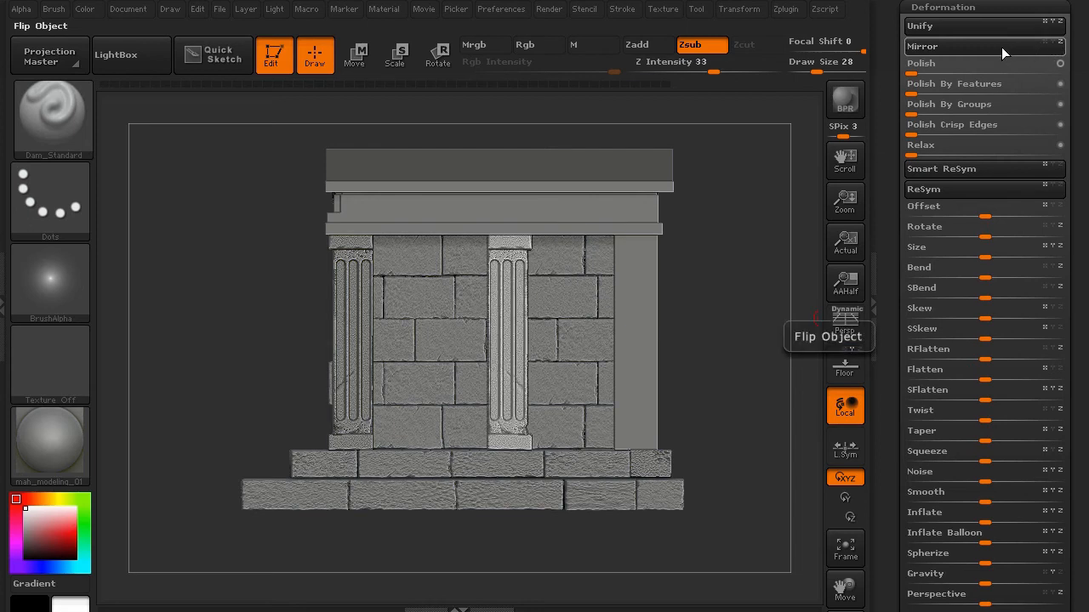
{"action": "key", "text": "w"}
{"action": "left_click_drag", "start_coordinate": [497, 372], "coordinate": [711, 372]}
{"action": "left_click_drag", "start_coordinate": [605, 372], "coordinate": [731, 371]}
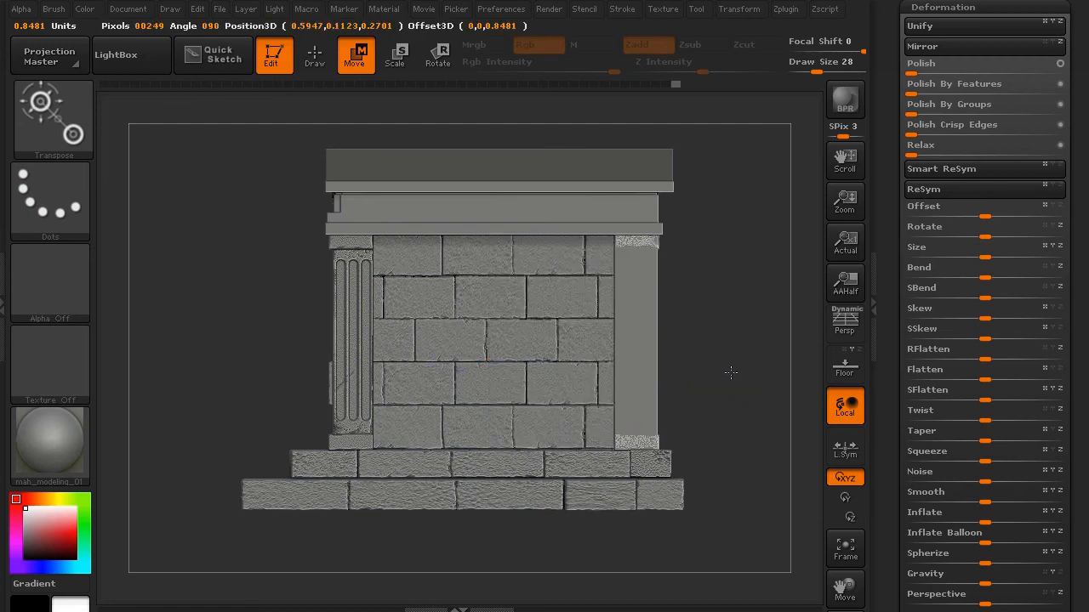
- Delete the redundant subtool covering the right pillar
{"action": "left_click_drag", "start_coordinate": [892, 199], "coordinate": [893, 317]}
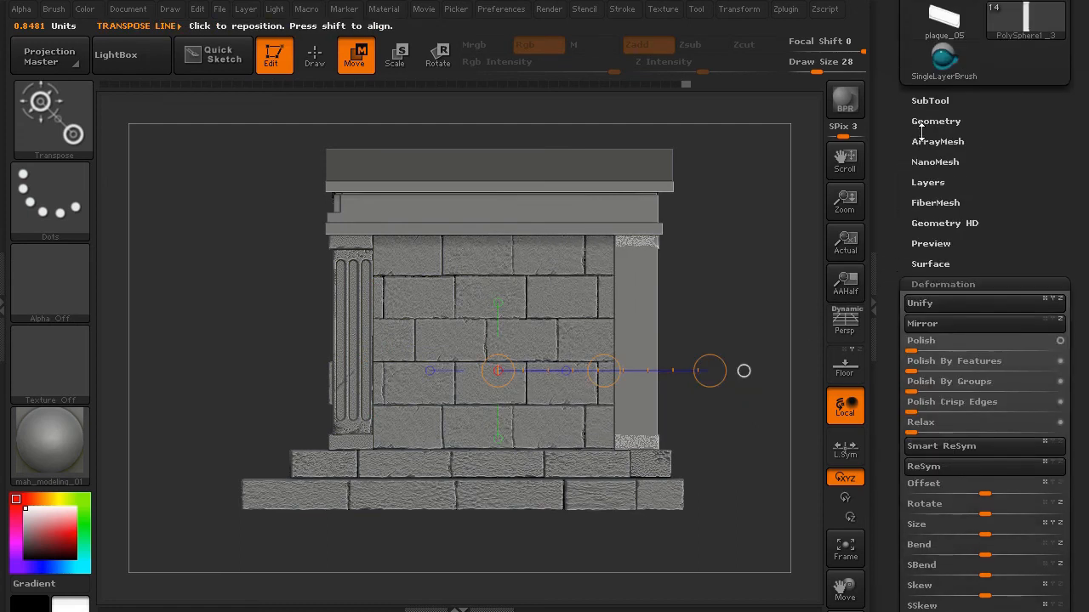
{"action": "left_click", "coordinate": [929, 101]}
{"action": "left_click_drag", "start_coordinate": [902, 102], "coordinate": [894, 246]}
{"action": "key", "text": "Down"}
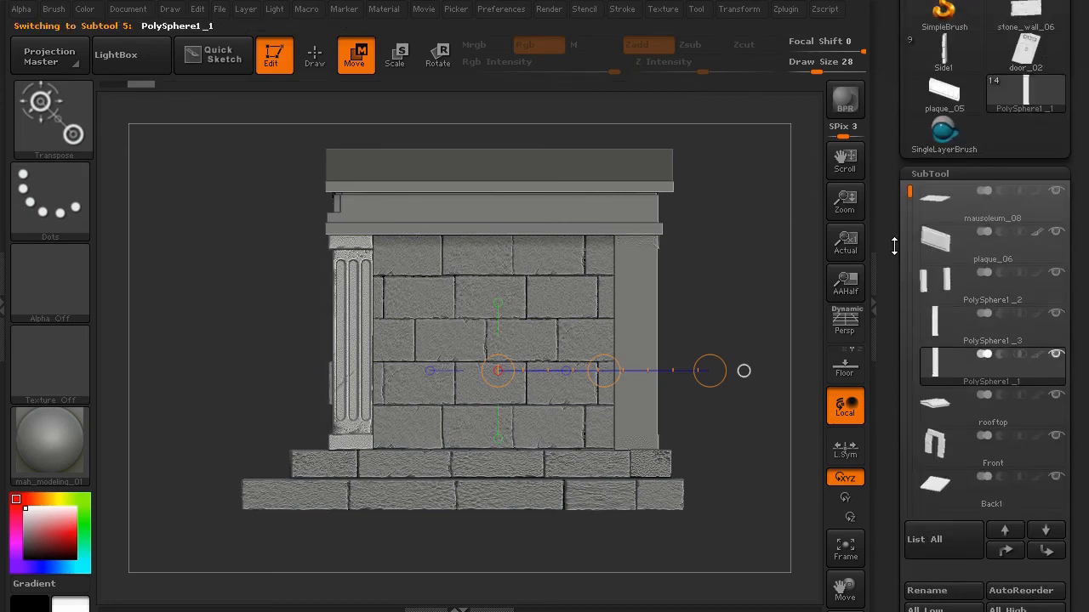
{"action": "key", "text": "Up"}
{"action": "key", "text": "Up"}
{"action": "left_click_drag", "start_coordinate": [892, 438], "coordinate": [902, 314]}
{"action": "left_click", "coordinate": [931, 353]}
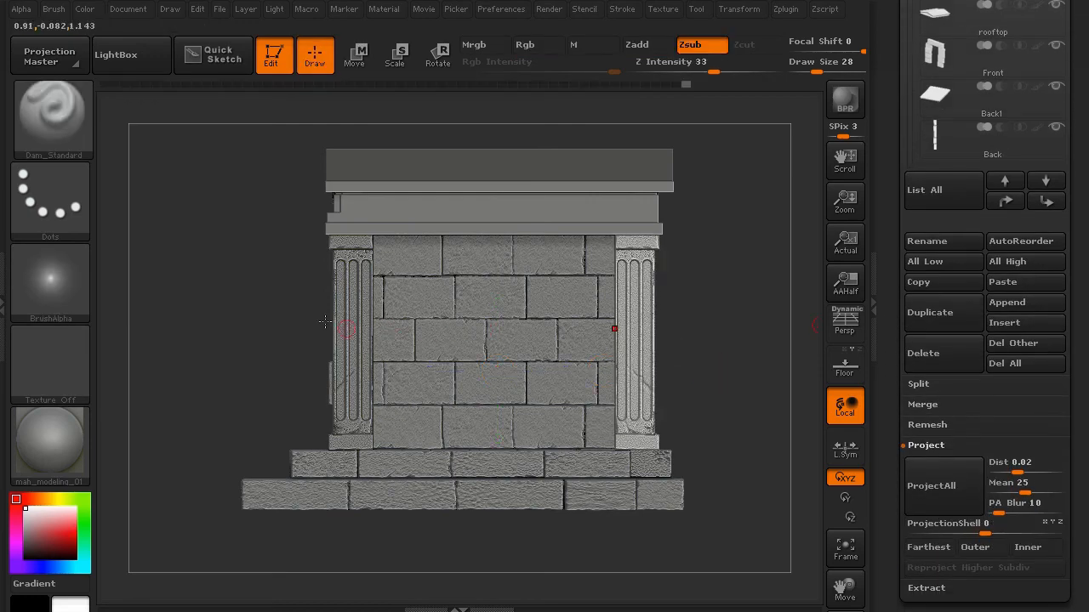
- Step down the SubTool list to make Side2 active, showing the left side and WELLS plaque
{"action": "left_click_drag", "start_coordinate": [258, 300], "coordinate": [322, 302]}
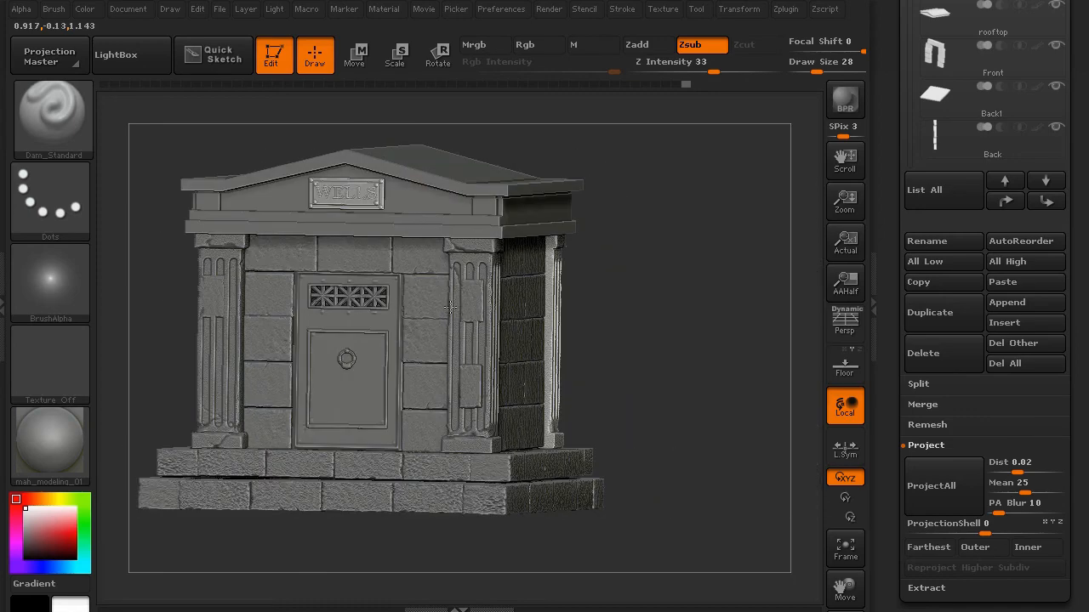
{"action": "left_click_drag", "start_coordinate": [886, 186], "coordinate": [887, 301]}
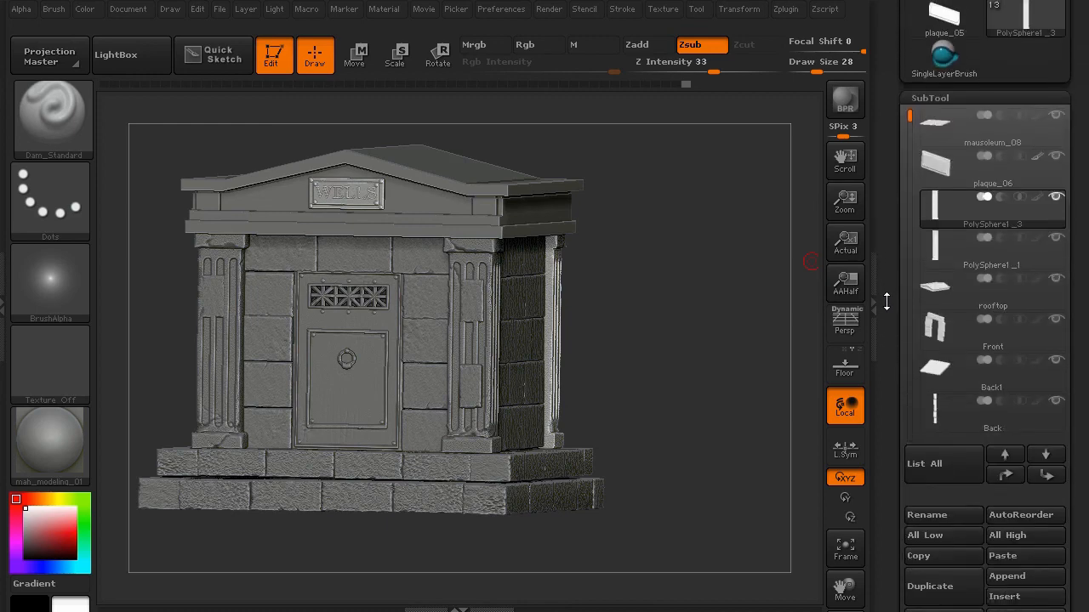
{"action": "left_click", "coordinate": [949, 250]}
{"action": "left_click_drag", "start_coordinate": [722, 351], "coordinate": [703, 348]}
{"action": "key", "text": "Down"}
{"action": "key", "text": "Down"}
{"action": "key", "text": "Down"}
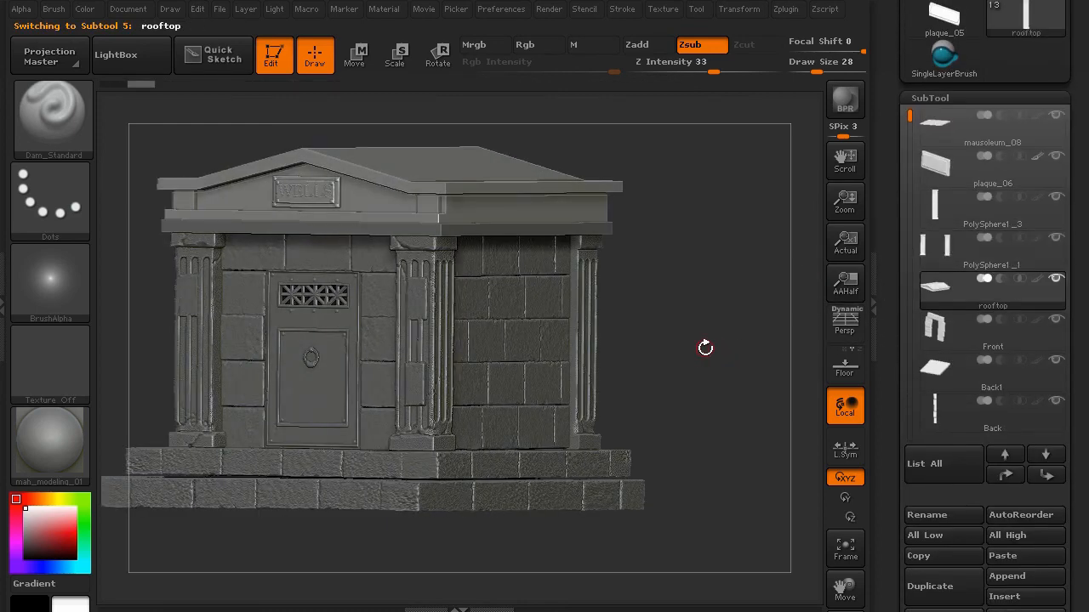
{"action": "key", "text": "Down"}
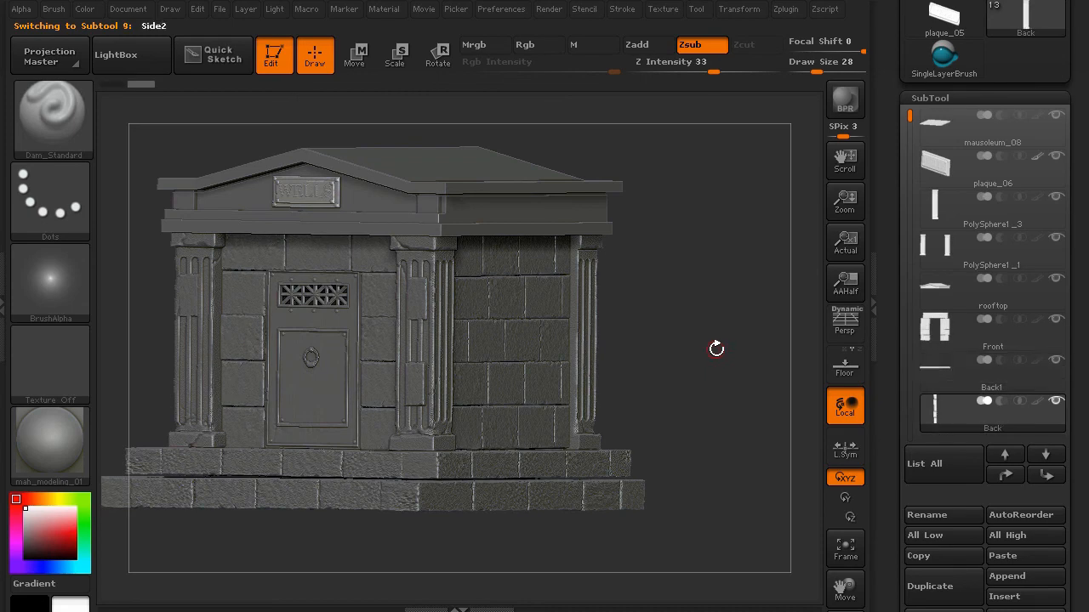
{"action": "left_click_drag", "start_coordinate": [733, 343], "coordinate": [791, 336]}
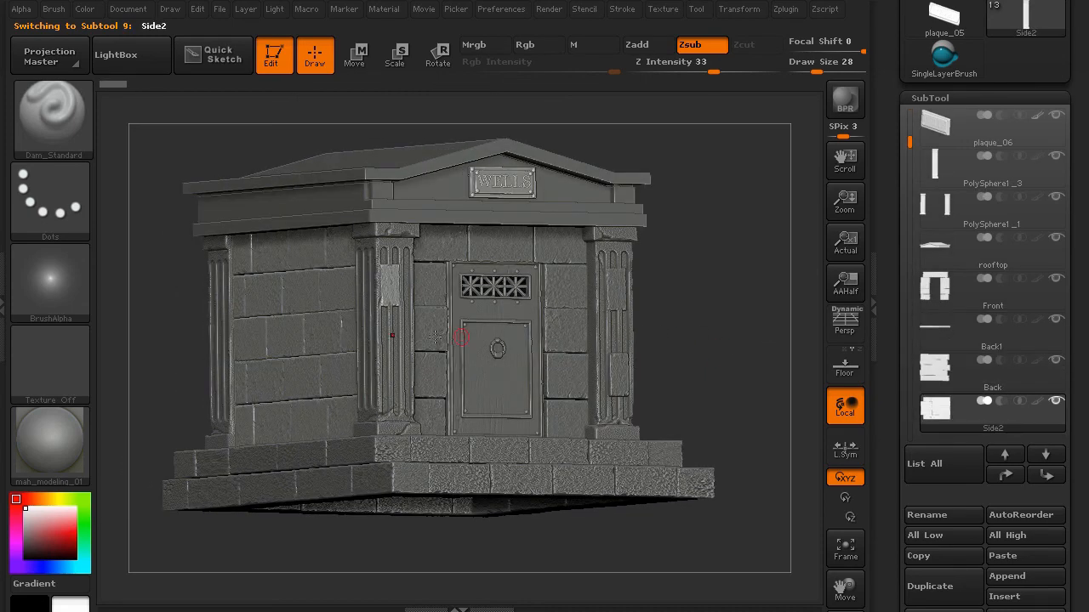
- Mask all but one Side2 edge block and stretch it outward toward the corner pillar
{"action": "left_click", "coordinate": [348, 67]}
{"action": "left_click", "coordinate": [388, 286], "text": "ctrl"}
{"action": "left_click_drag", "start_coordinate": [672, 266], "coordinate": [726, 265]}
{"action": "left_click_drag", "start_coordinate": [530, 347], "coordinate": [476, 339], "text": "shift"}
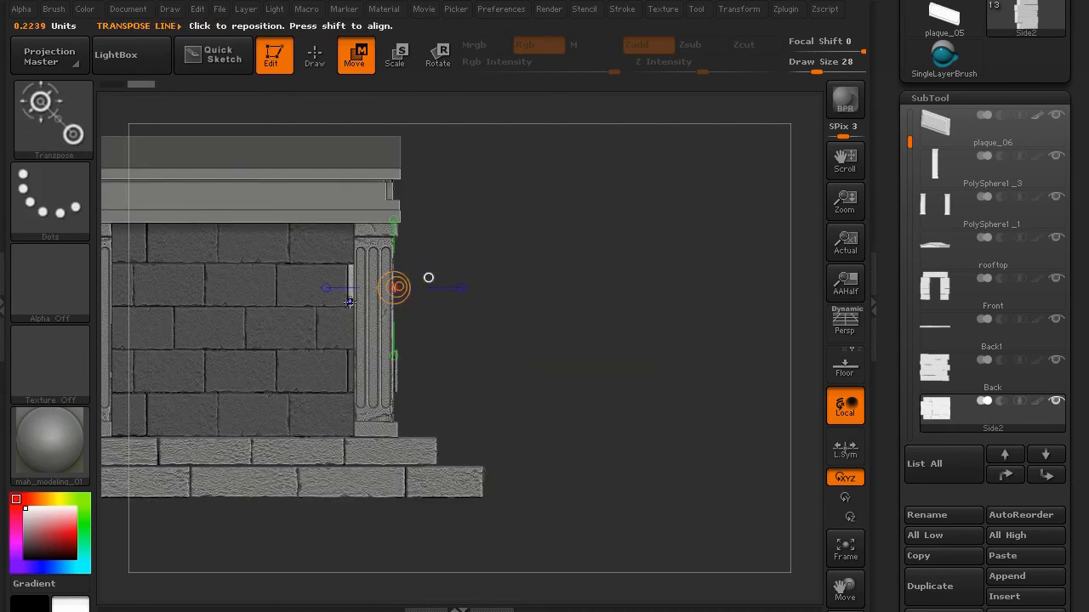
{"action": "left_click_drag", "start_coordinate": [348, 301], "coordinate": [471, 302]}
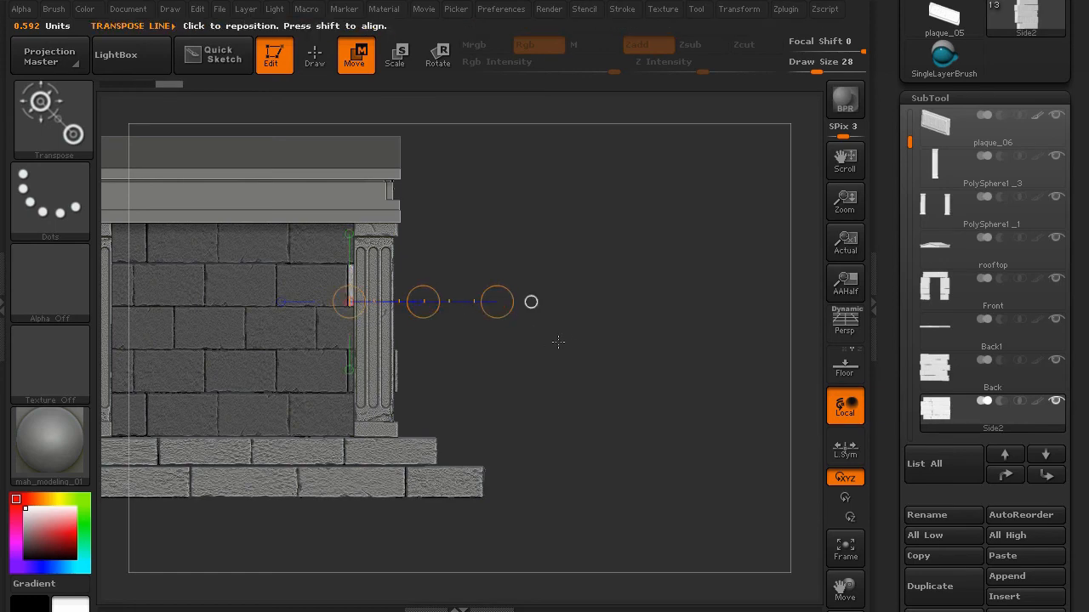
{"action": "mouse_move", "coordinate": [577, 329]}
{"action": "left_mouse_down", "text": "ctrl"}
{"action": "mouse_move", "coordinate": [609, 368]}
{"action": "mouse_move", "coordinate": [519, 382]}
{"action": "left_mouse_up", "text": "ctrl"}
- On the Side1 wall, stretch the lower edge block out to the pillar and clear the mask
{"action": "key", "text": "Down"}
{"action": "key", "text": "Down"}
{"action": "key", "text": "Down"}
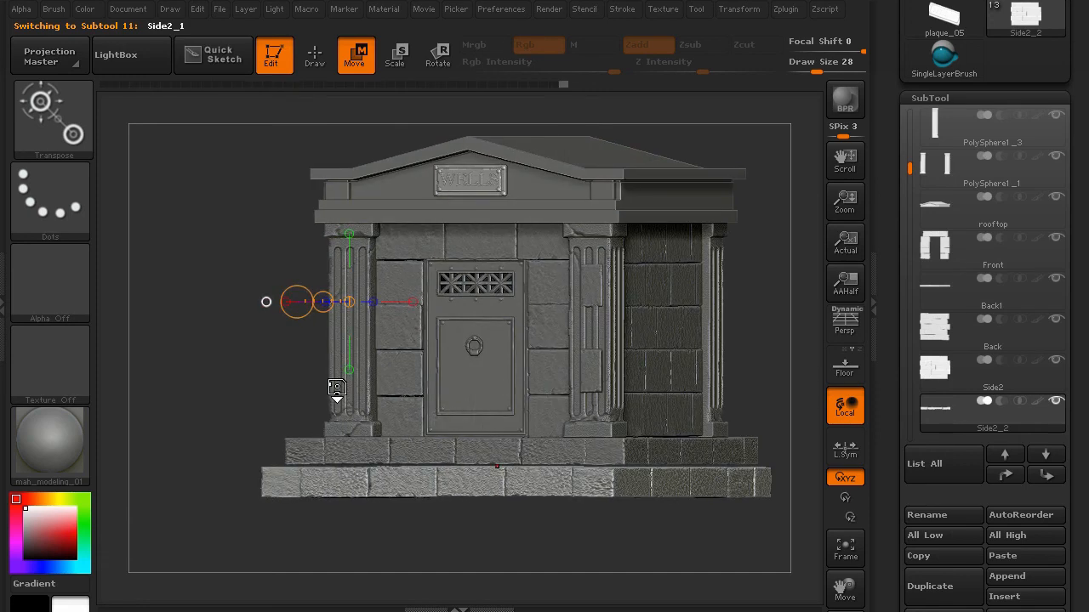
{"action": "left_click_drag", "start_coordinate": [233, 382], "coordinate": [176, 391]}
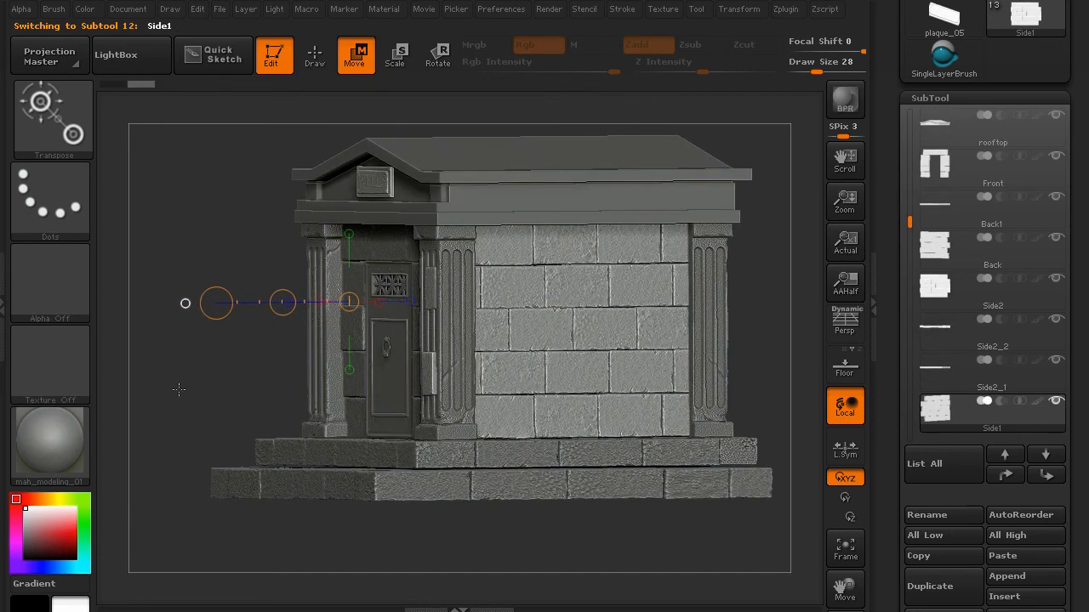
{"action": "left_click", "coordinate": [426, 286], "text": "ctrl"}
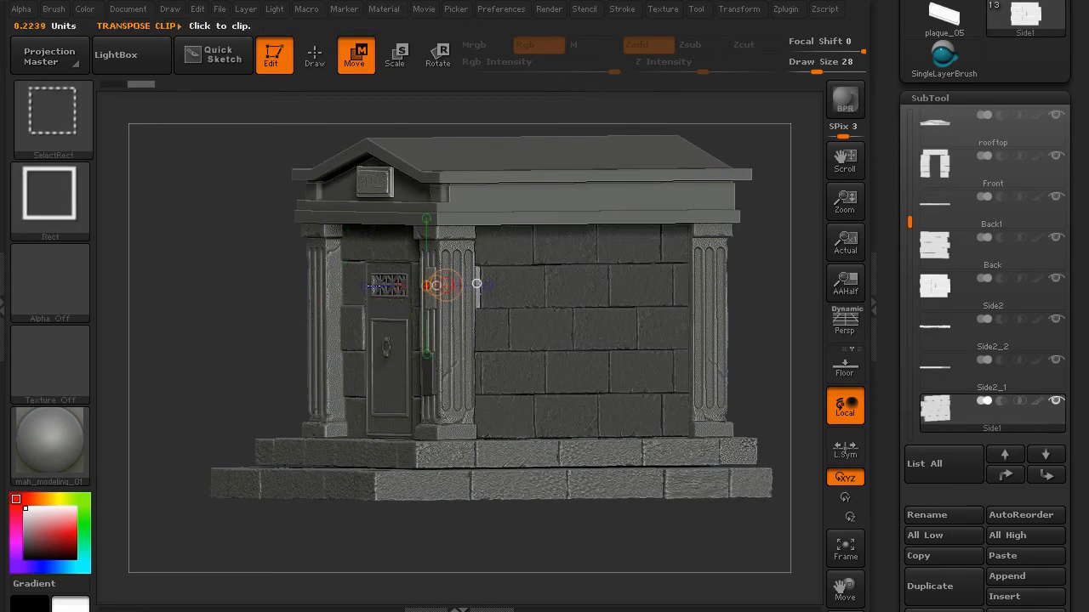
{"action": "left_click_drag", "start_coordinate": [204, 303], "coordinate": [199, 303], "text": "shift"}
{"action": "left_click_drag", "start_coordinate": [476, 304], "coordinate": [299, 305]}
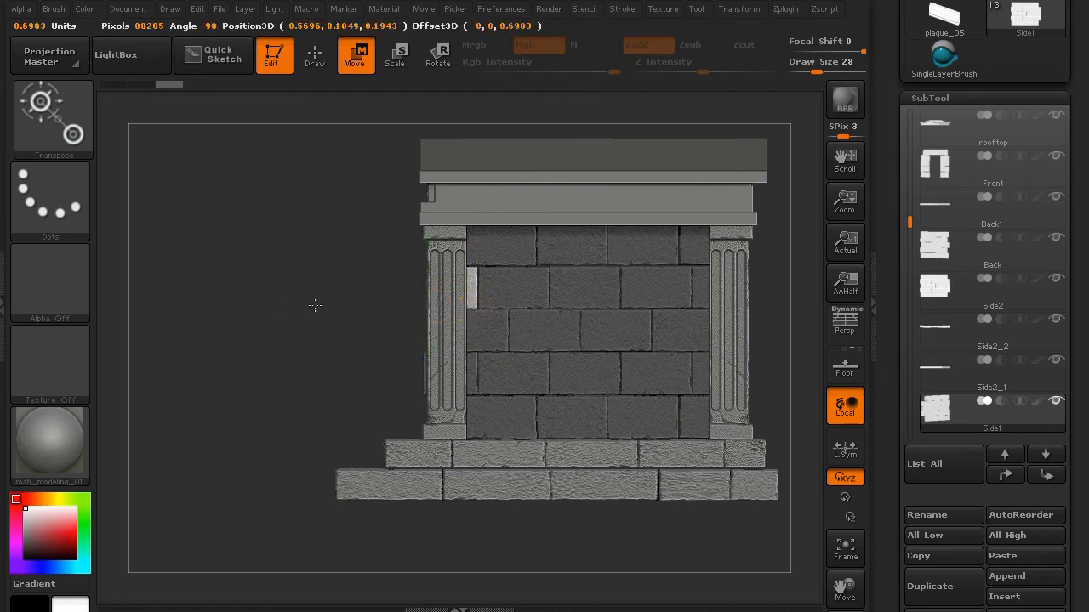
{"action": "left_click", "coordinate": [423, 375], "text": "ctrl"}
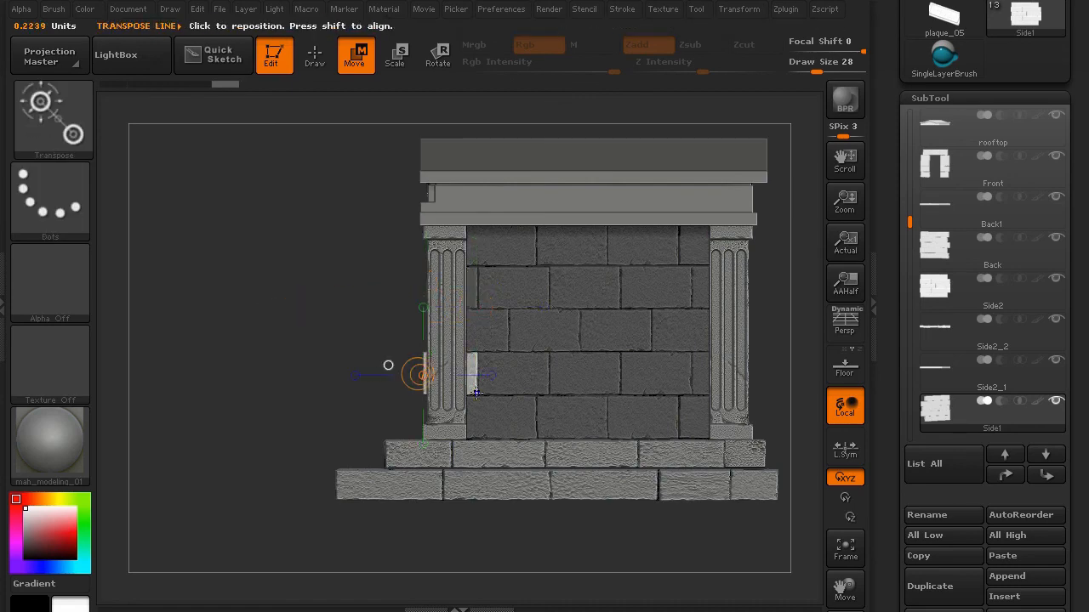
{"action": "mouse_move", "coordinate": [476, 393]}
{"action": "left_mouse_down"}
{"action": "mouse_move", "coordinate": [297, 393]}
{"action": "mouse_move", "coordinate": [328, 393]}
{"action": "left_mouse_up"}
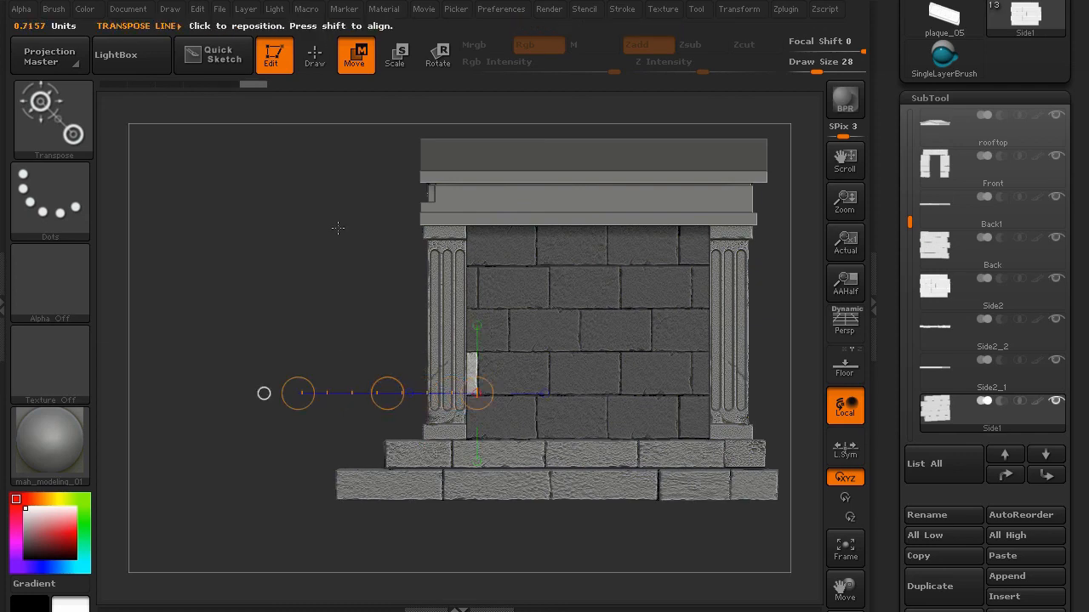
{"action": "left_click", "coordinate": [315, 55]}
{"action": "left_click_drag", "start_coordinate": [268, 299], "coordinate": [232, 343], "text": "ctrl"}
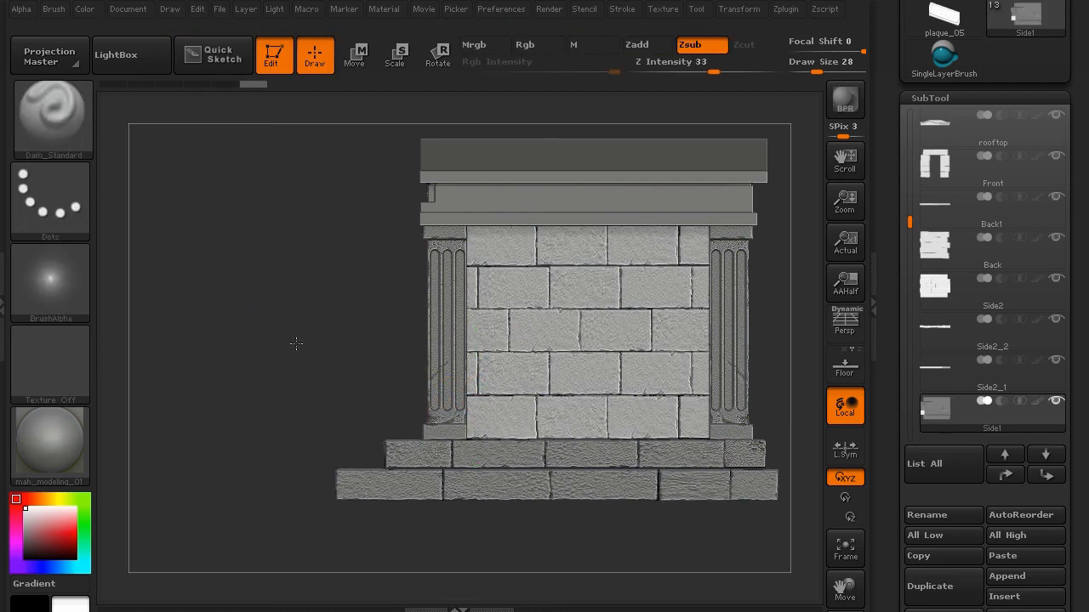
- Turn on perspective and orbit to show the mausoleum's front and left side with corner pillars
{"action": "left_click_drag", "start_coordinate": [305, 320], "coordinate": [739, 340]}
{"action": "left_click_drag", "start_coordinate": [656, 370], "coordinate": [347, 313]}
{"action": "key", "text": "p"}
{"action": "left_click_drag", "start_coordinate": [226, 317], "coordinate": [709, 221]}
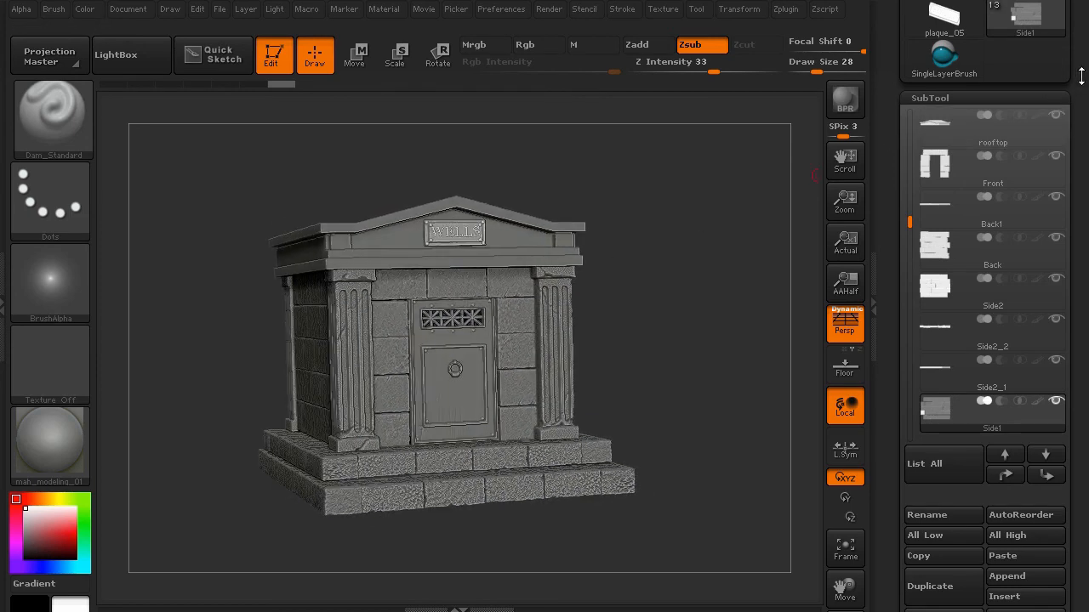